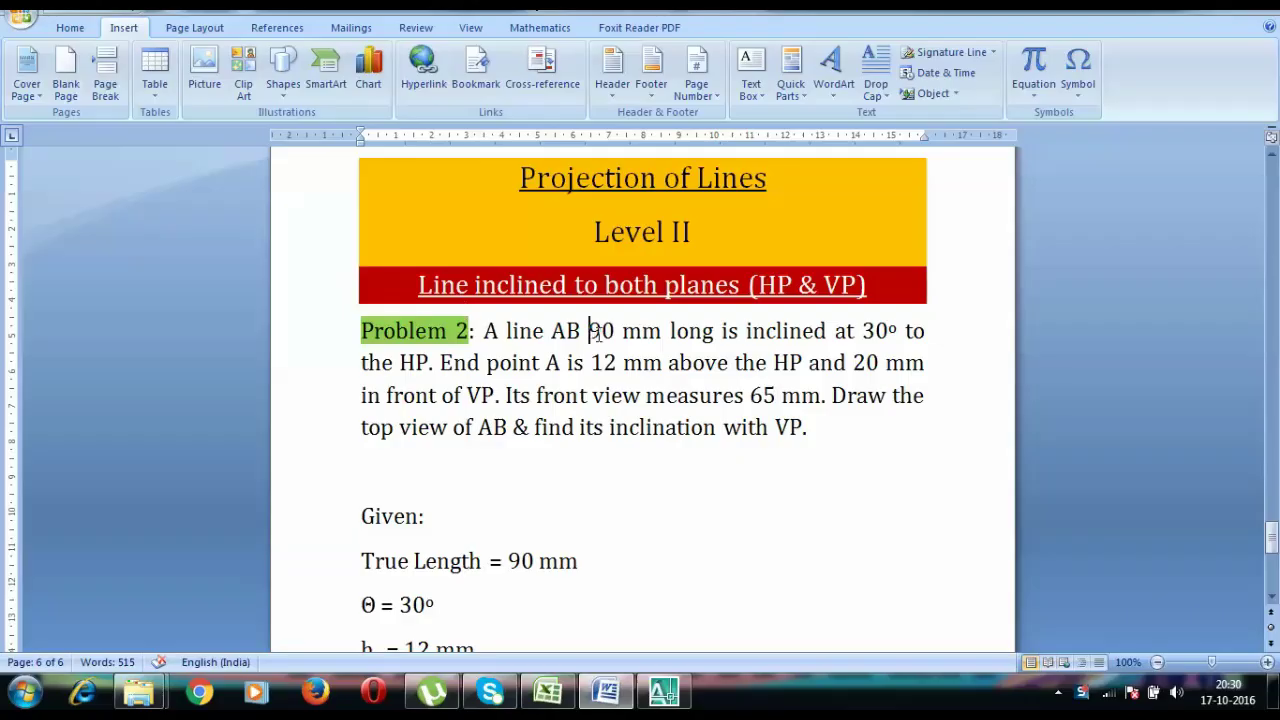
Highlight the given values in the problem text: 90 mm true length, 30°, end point A, 20 mm.
double_click(594, 332)
left_click_drag(578, 561, 510, 563)
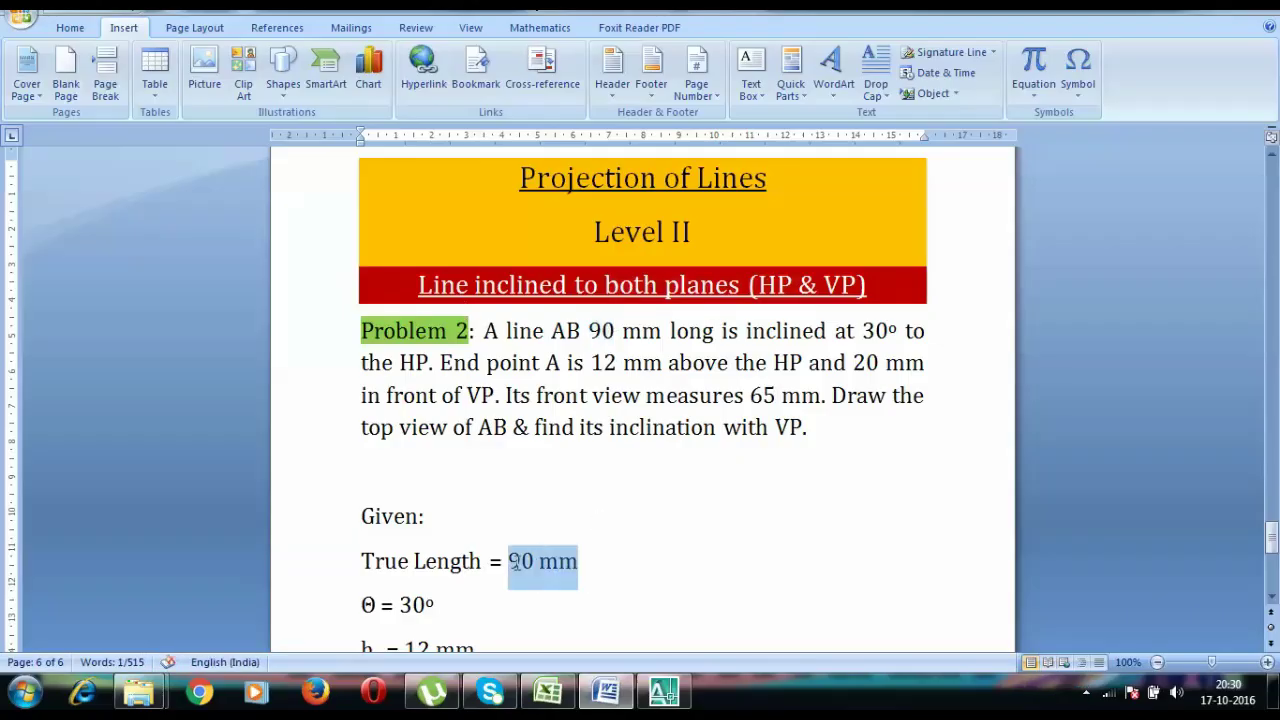
left_click_drag(862, 332, 898, 334)
scroll(520, 532, "down", 2)
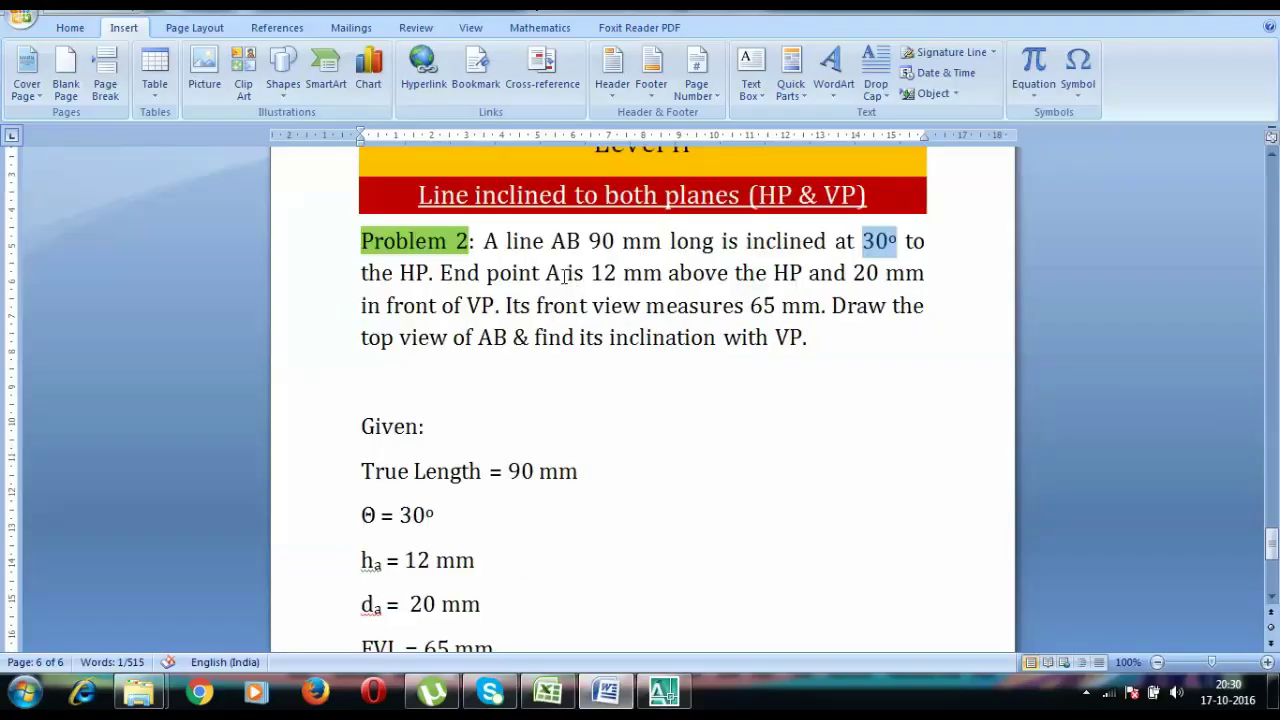
left_click_drag(565, 275, 545, 275)
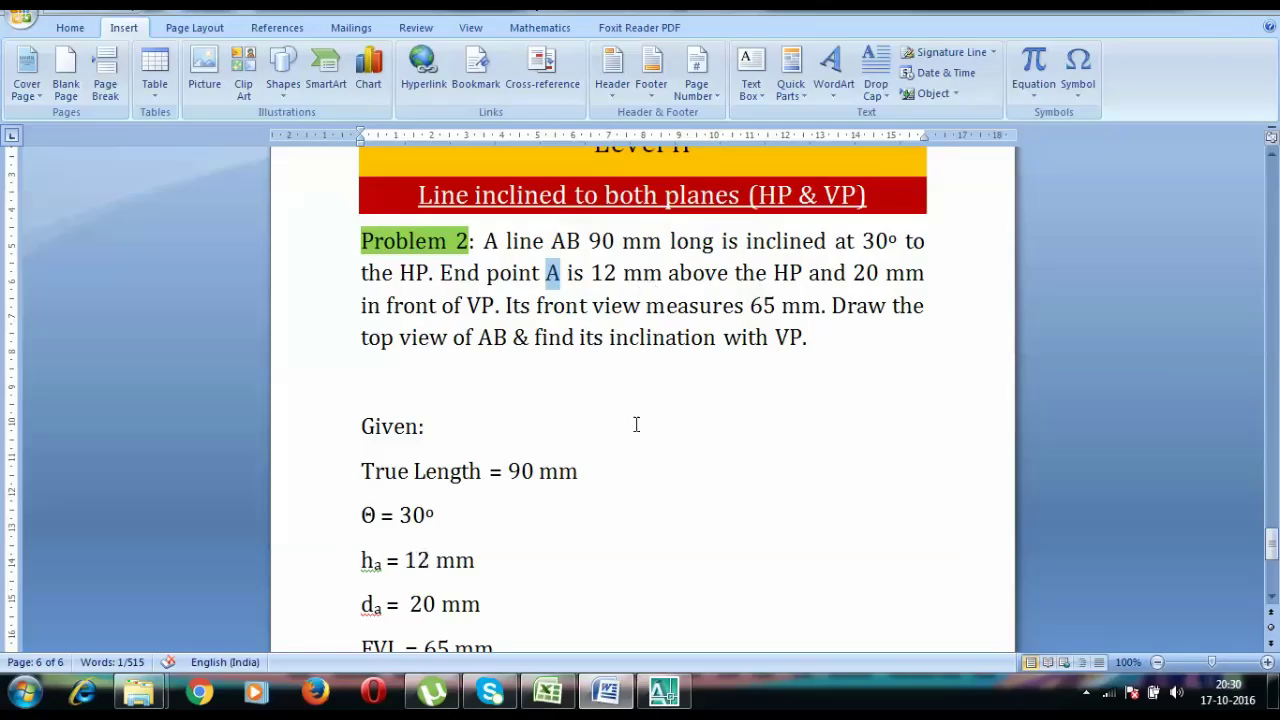
left_click_drag(853, 278, 882, 278)
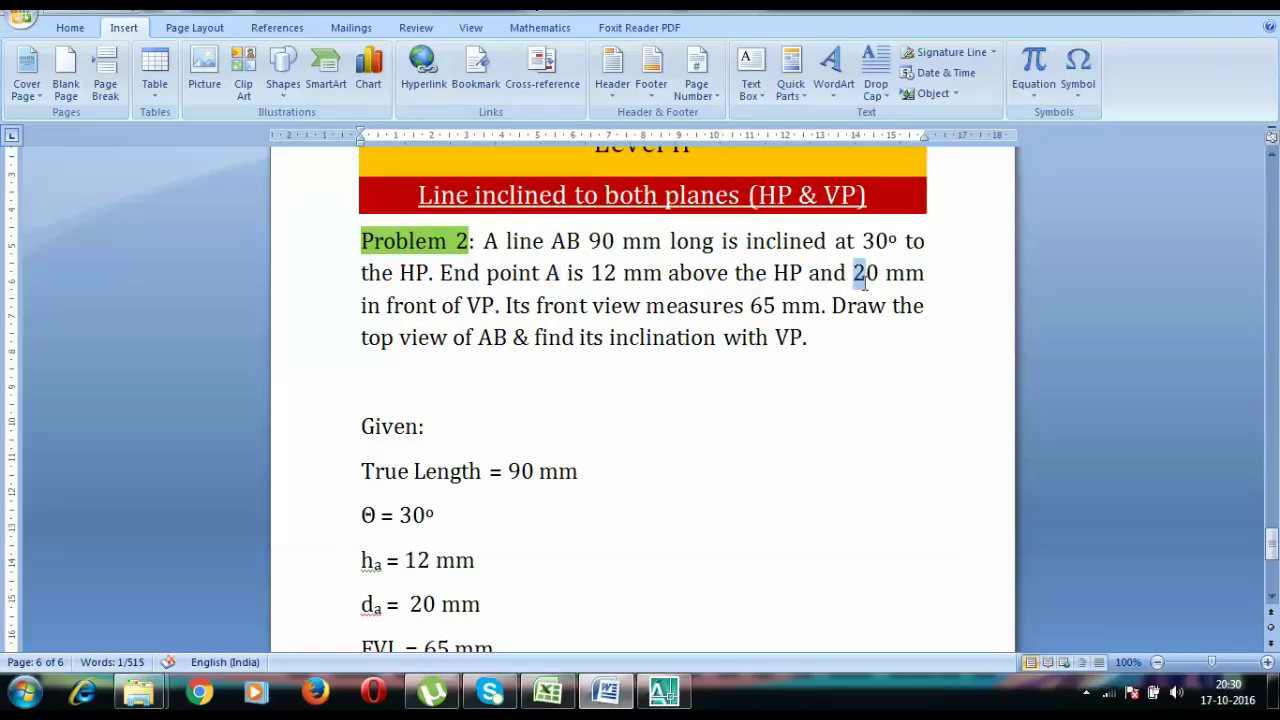
scroll(535, 549, "down", 1)
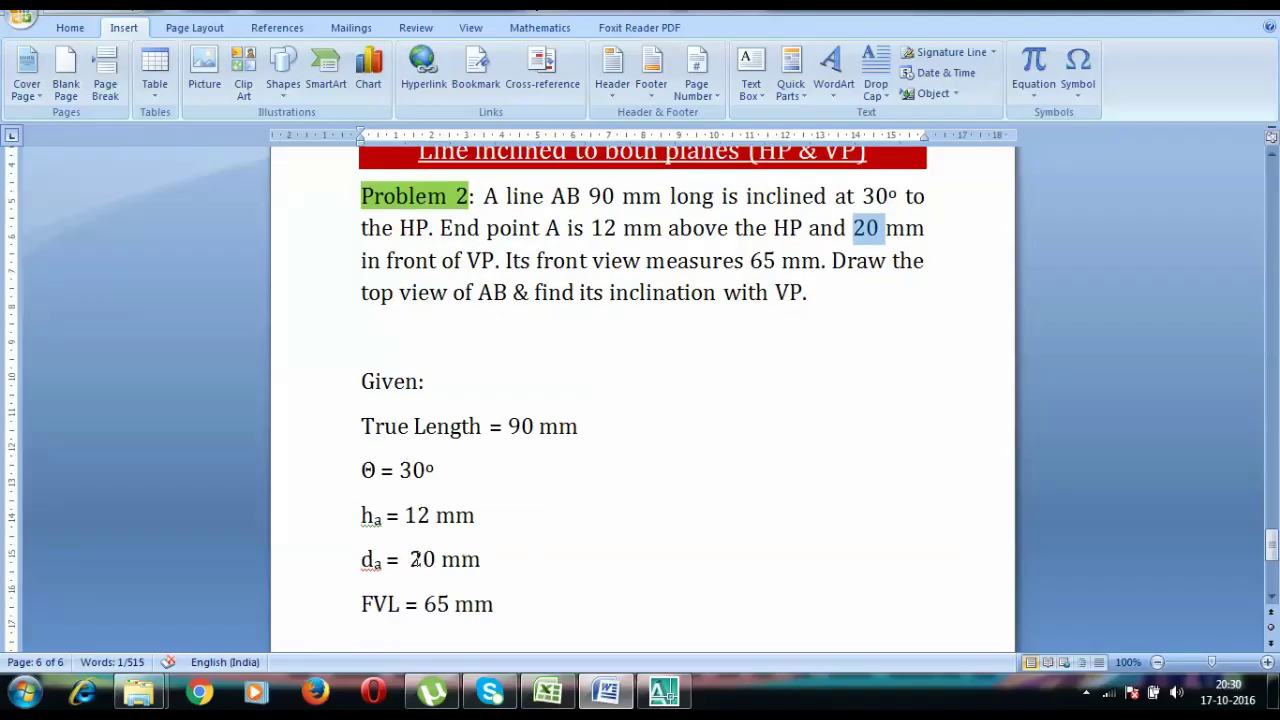
left_click_drag(410, 560, 441, 560)
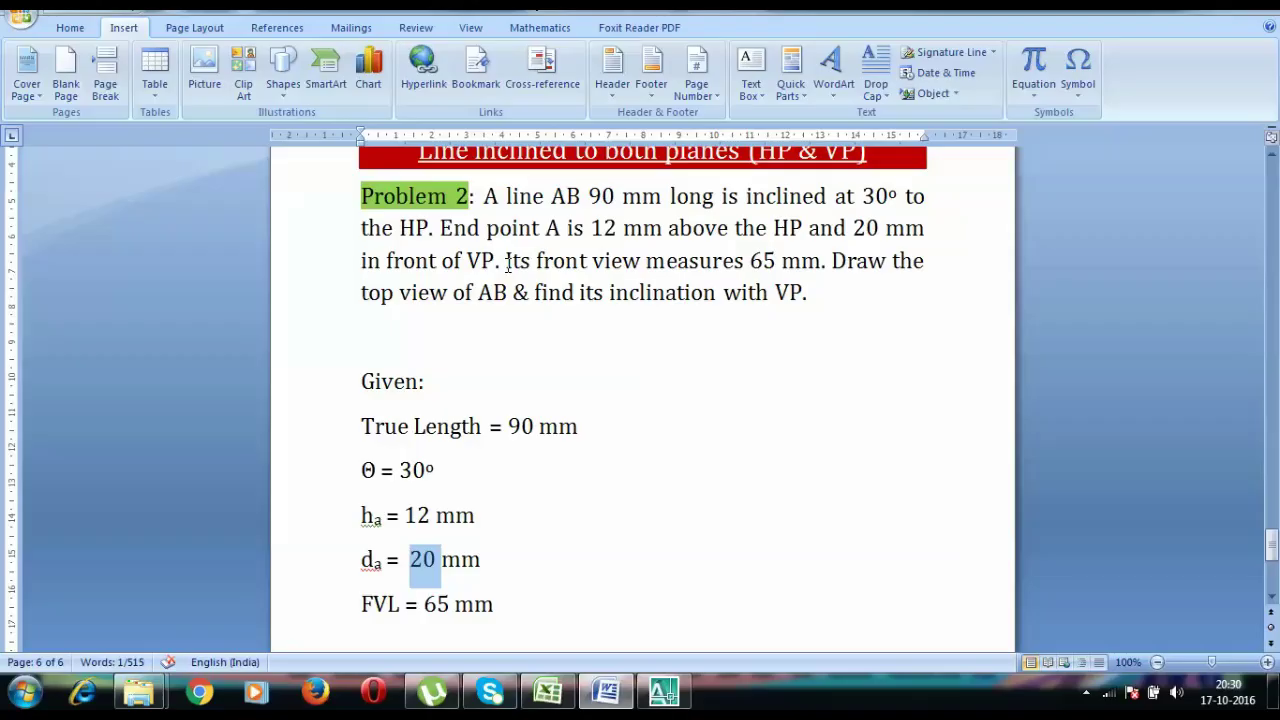
Append (a'b') after the 'FVL = 65 mm' given line.
left_click_drag(537, 262, 776, 262)
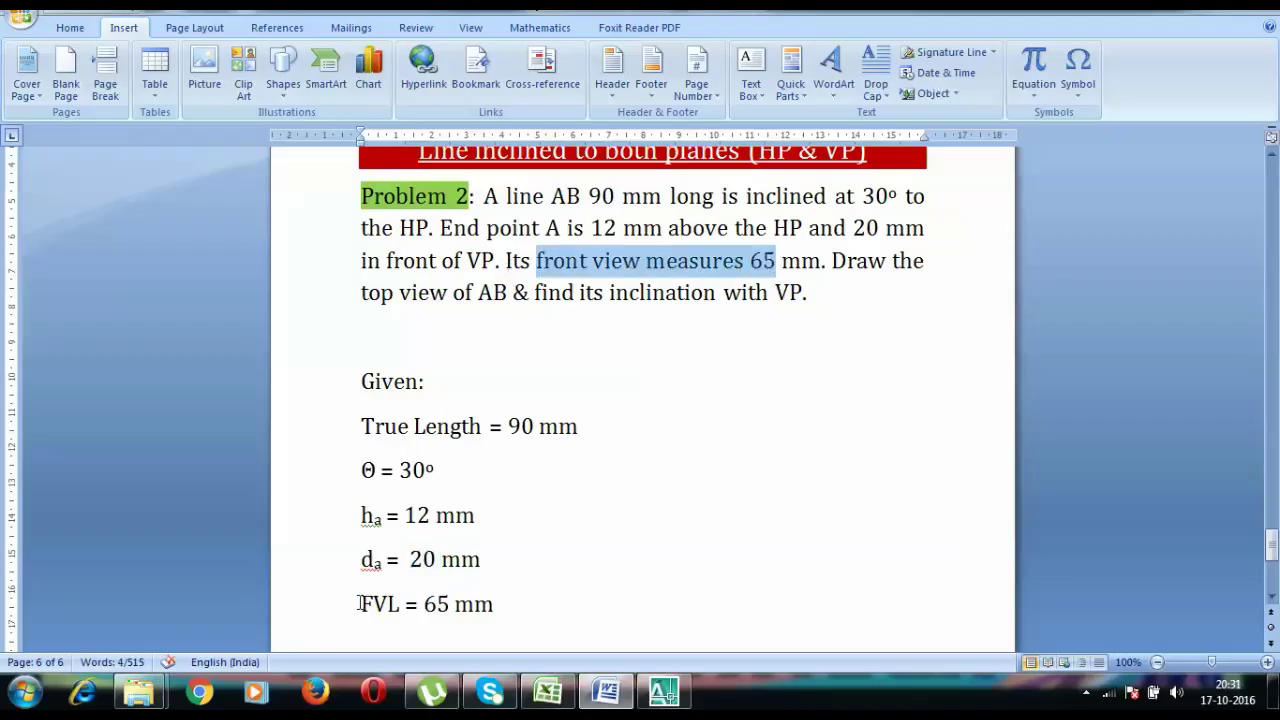
left_click_drag(359, 603, 515, 605)
left_click(515, 605)
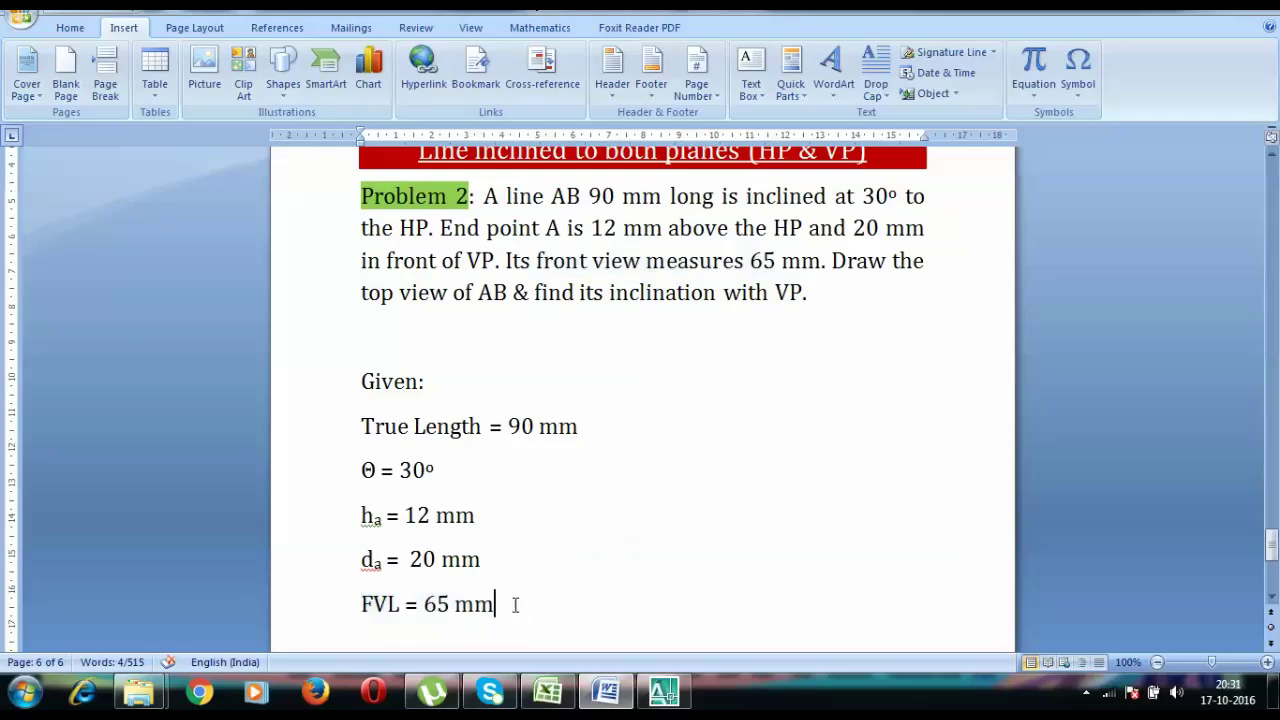
key("Return")
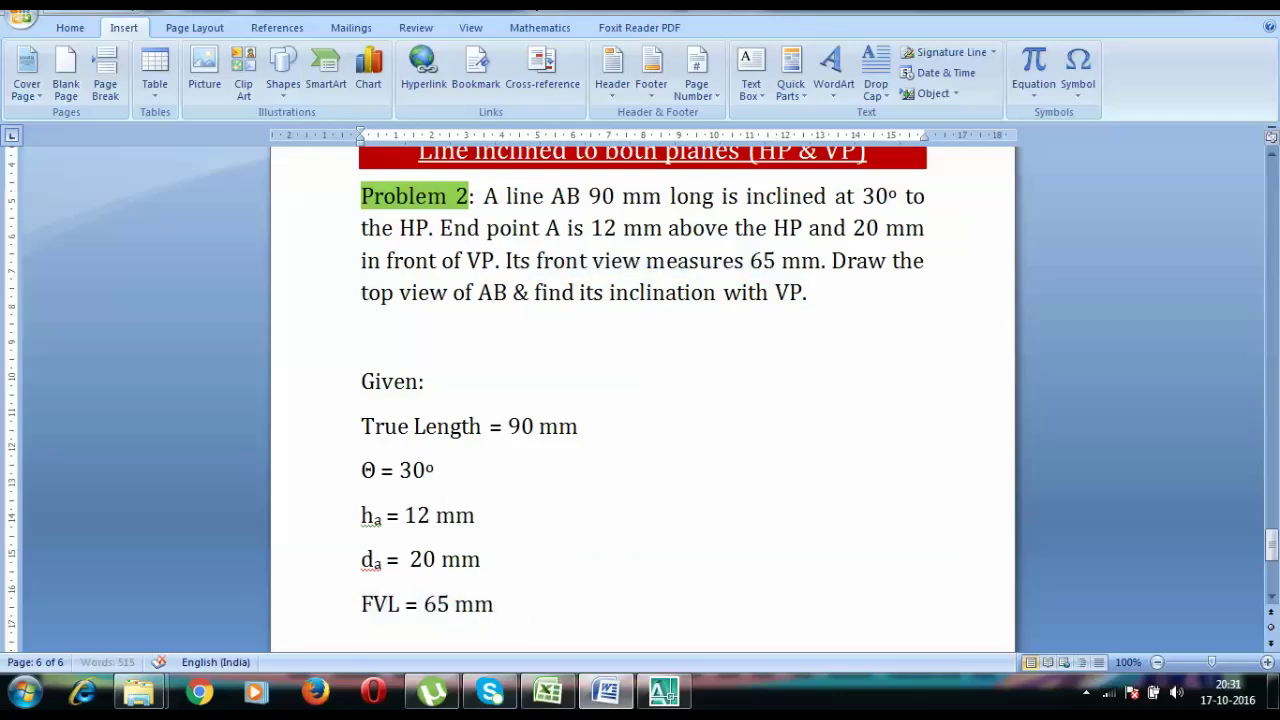
type("(")
type("a'")
type("b’")
type(")")
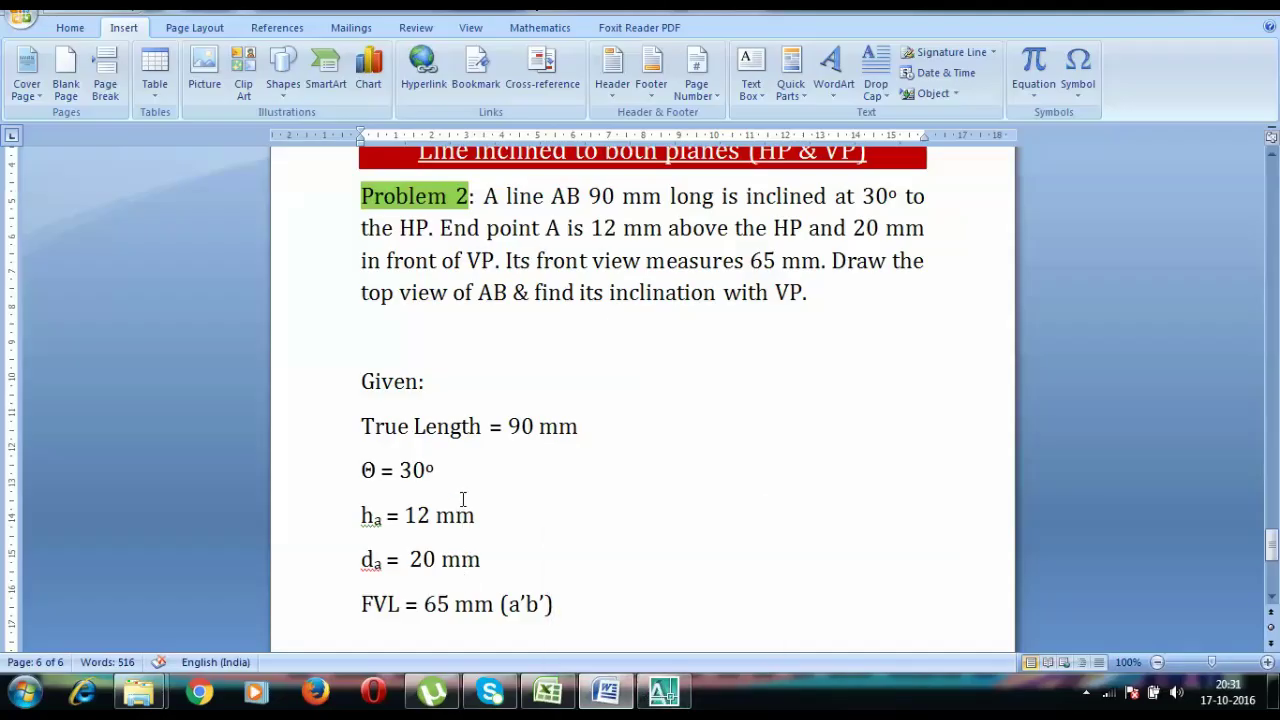
left_click(663, 690)
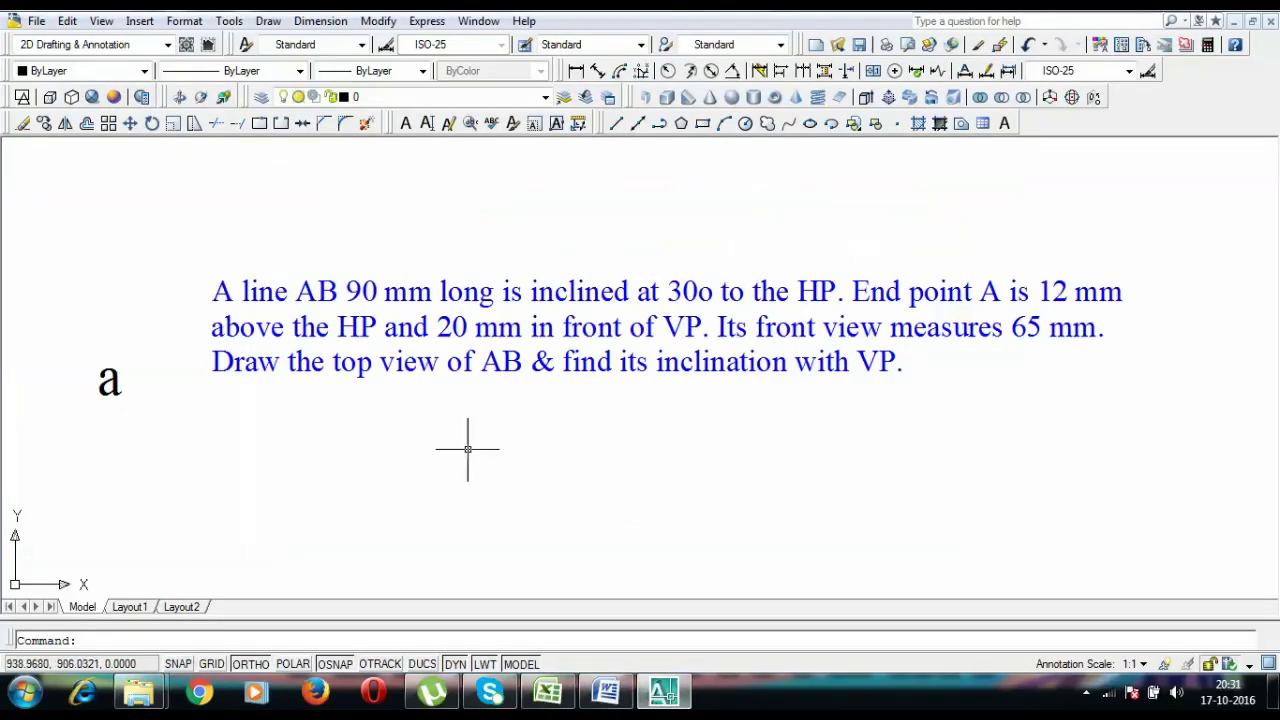
Draw a vertical projector rising 12 mm above and dropping 20 mm below the XY line.
middle_click_drag(467, 449, 440, 246)
type("l")
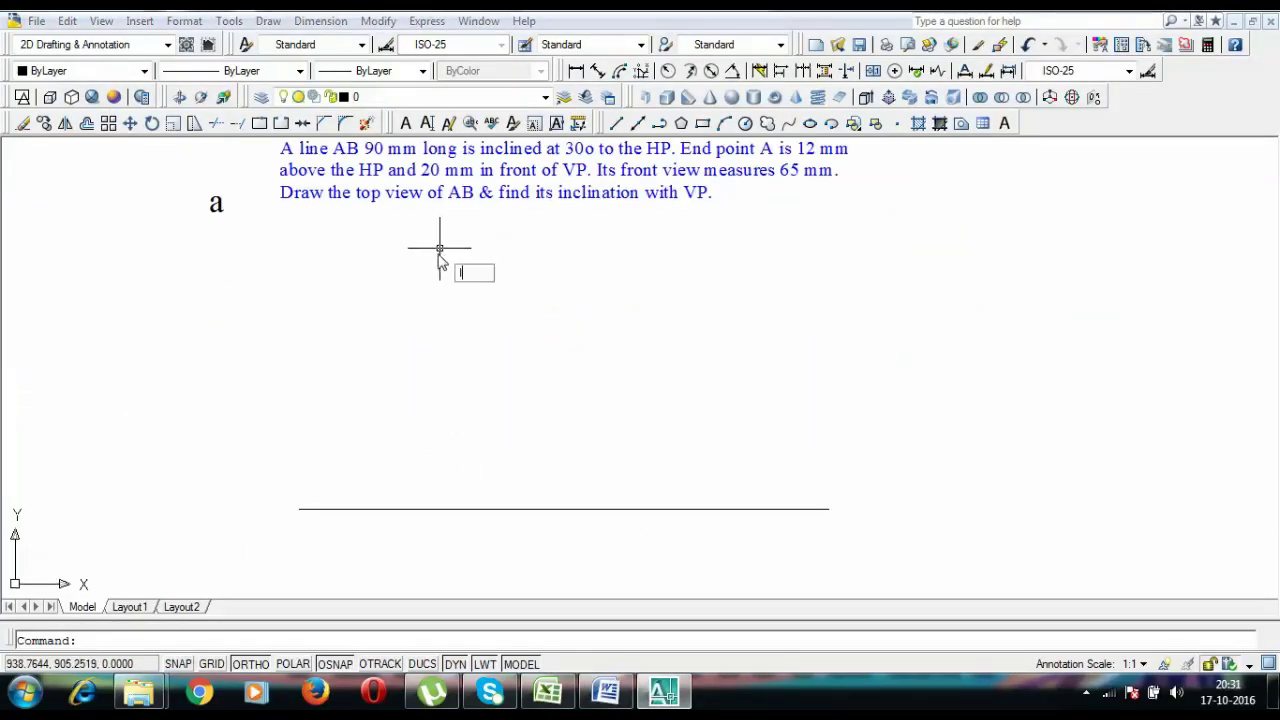
key("Return")
left_click(393, 508)
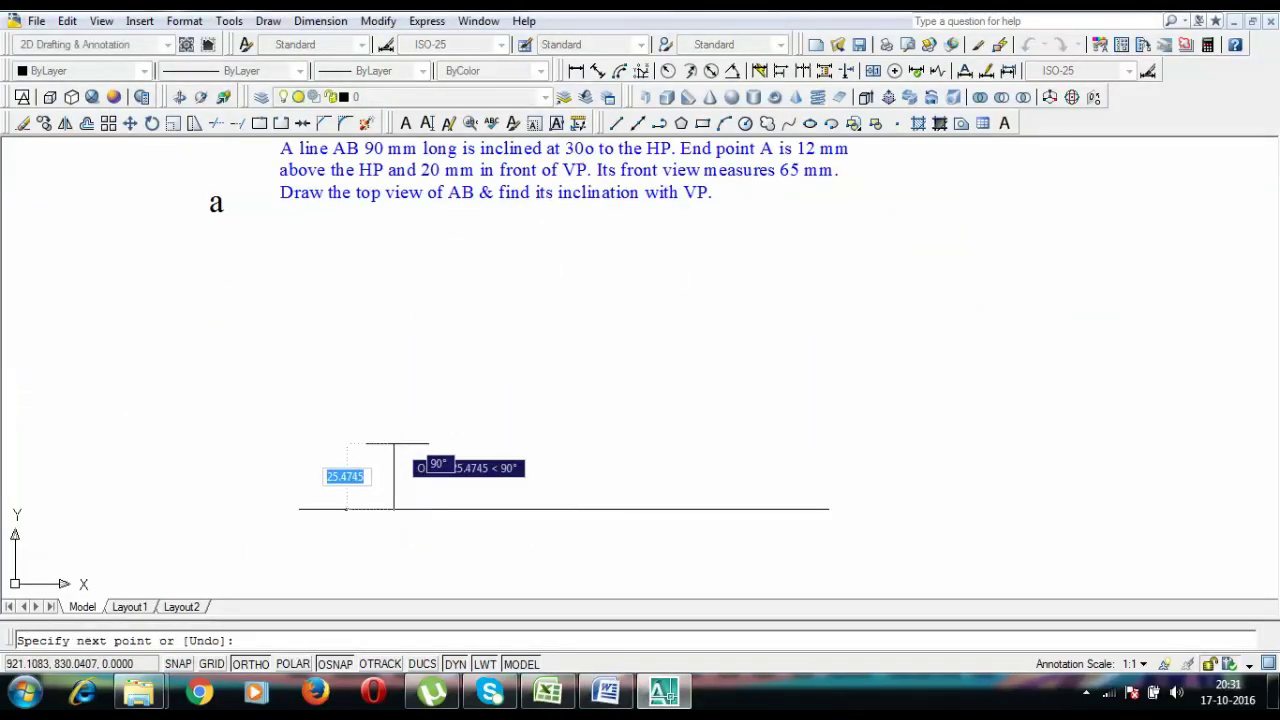
left_click(607, 692)
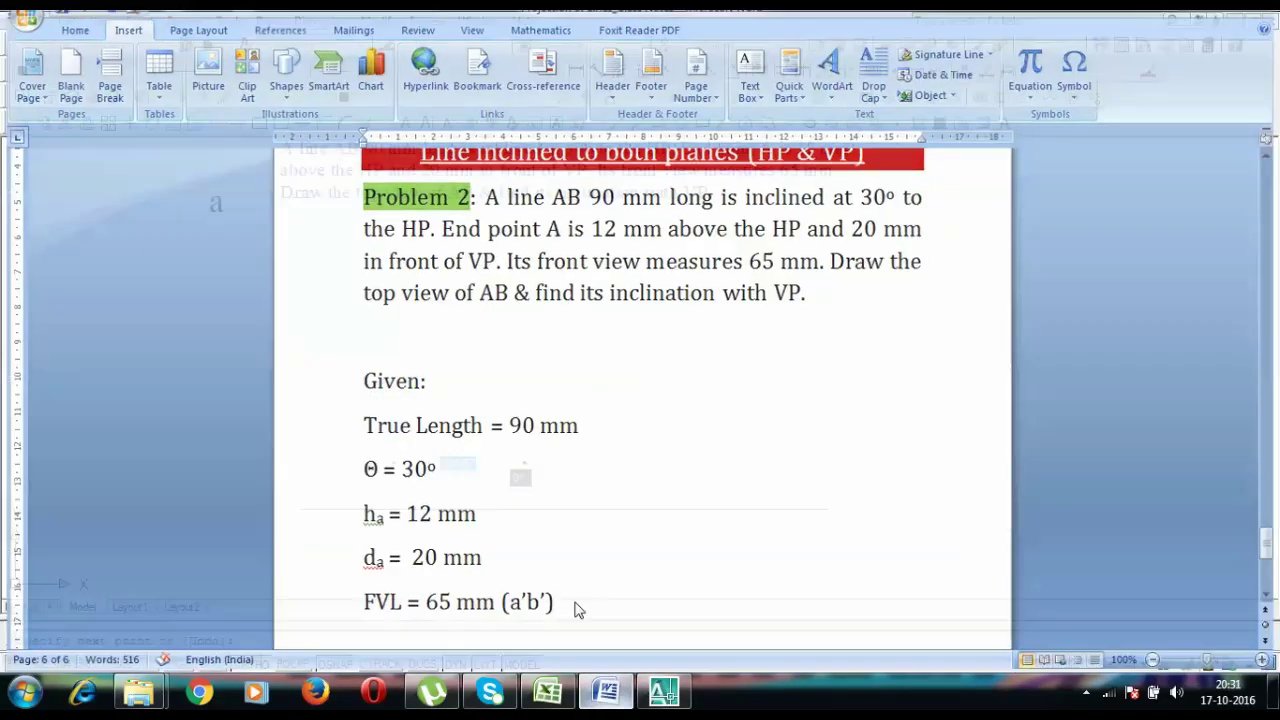
key("alt+Tab")
type("12")
key("Return")
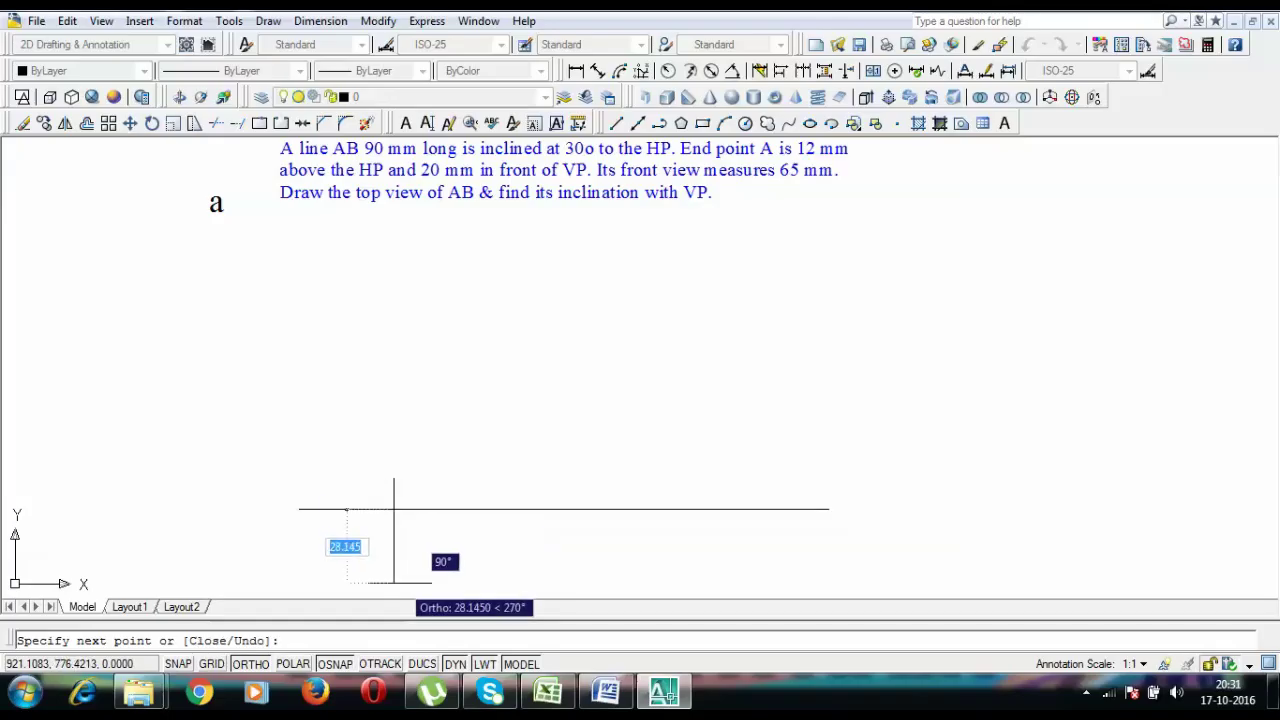
type("20")
key("Return")
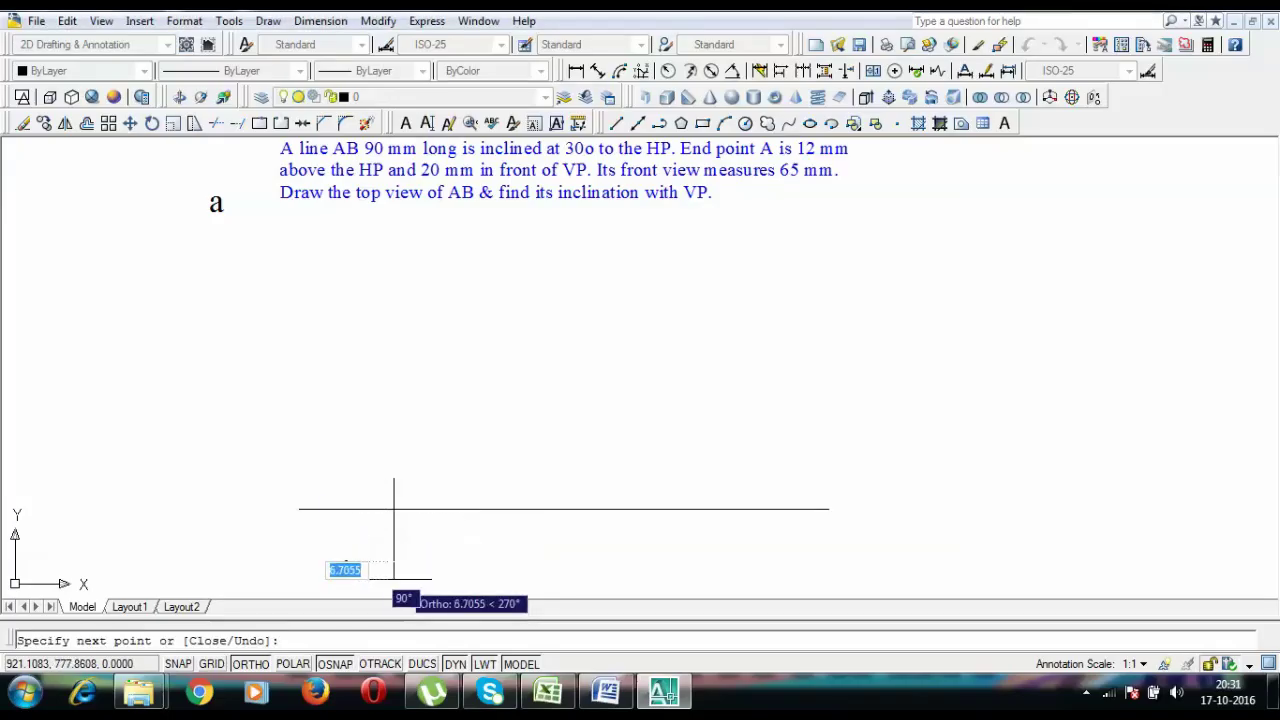
key("Return")
Label the projector ends a' above XY and a below XY using copied labels.
key("ctrl+v")
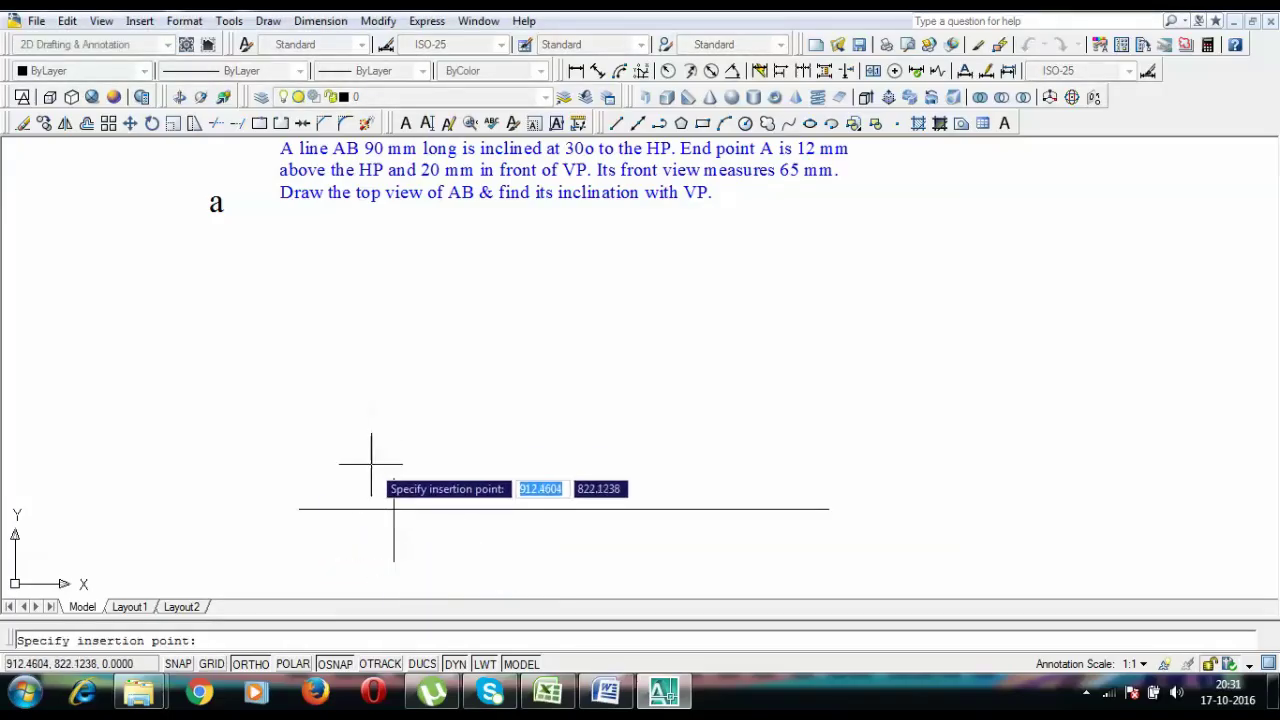
key("Escape")
left_click(215, 203)
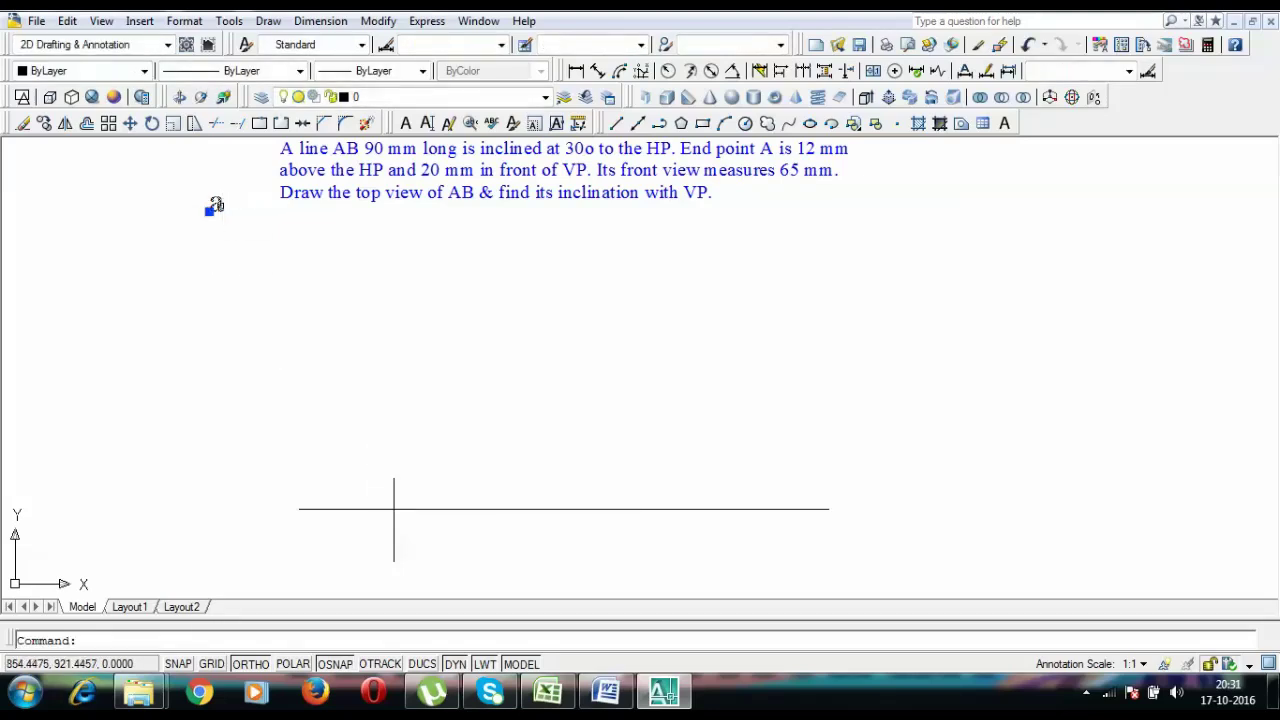
key("ctrl+c")
key("ctrl+v")
left_click(372, 470)
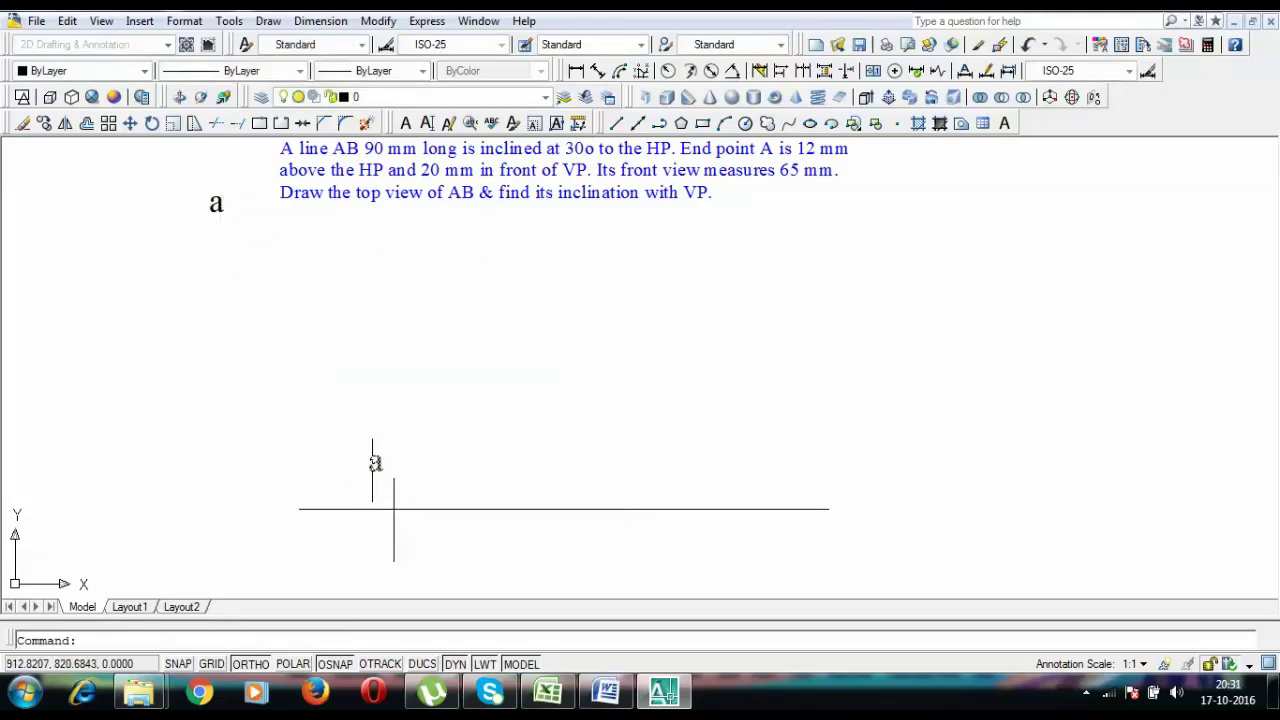
double_click(374, 463)
type("'")
key("Return")
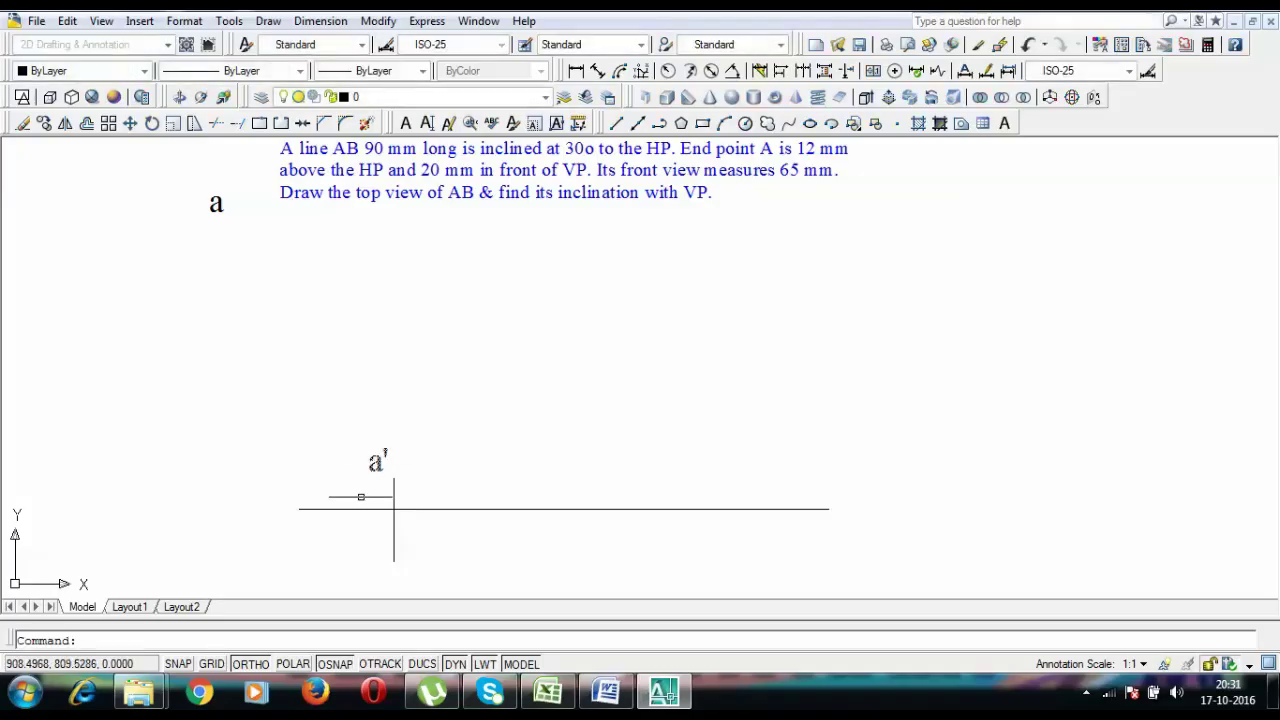
key("ctrl+v")
middle_click_drag(372, 554, 368, 508)
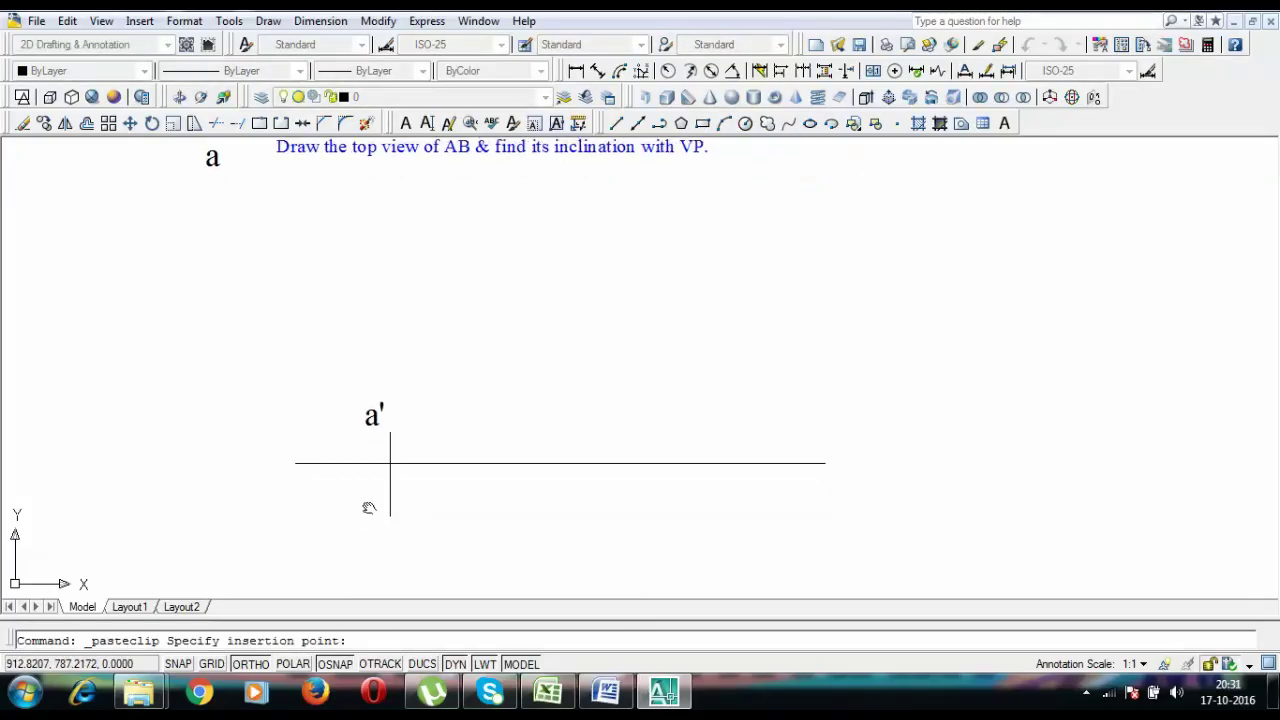
left_click(380, 538)
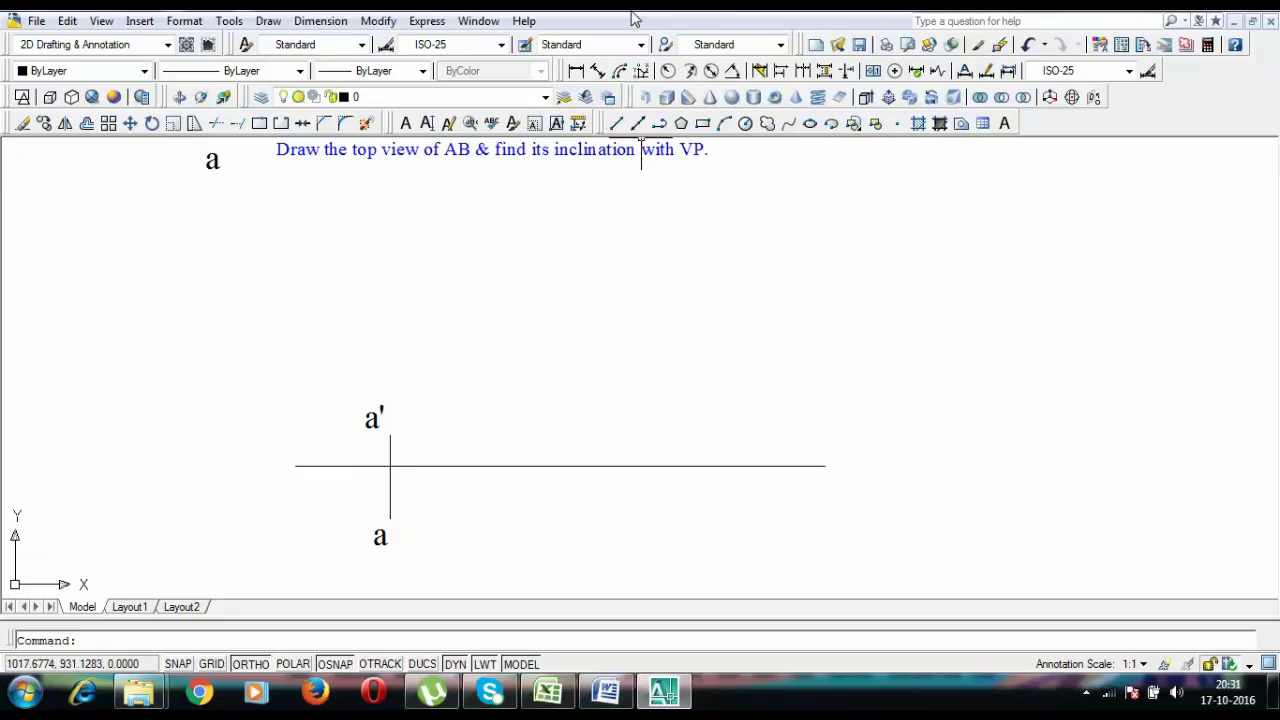
Add linear dimensions of 12 and 20 for a' and a from XY.
left_click(576, 70)
key("Return")
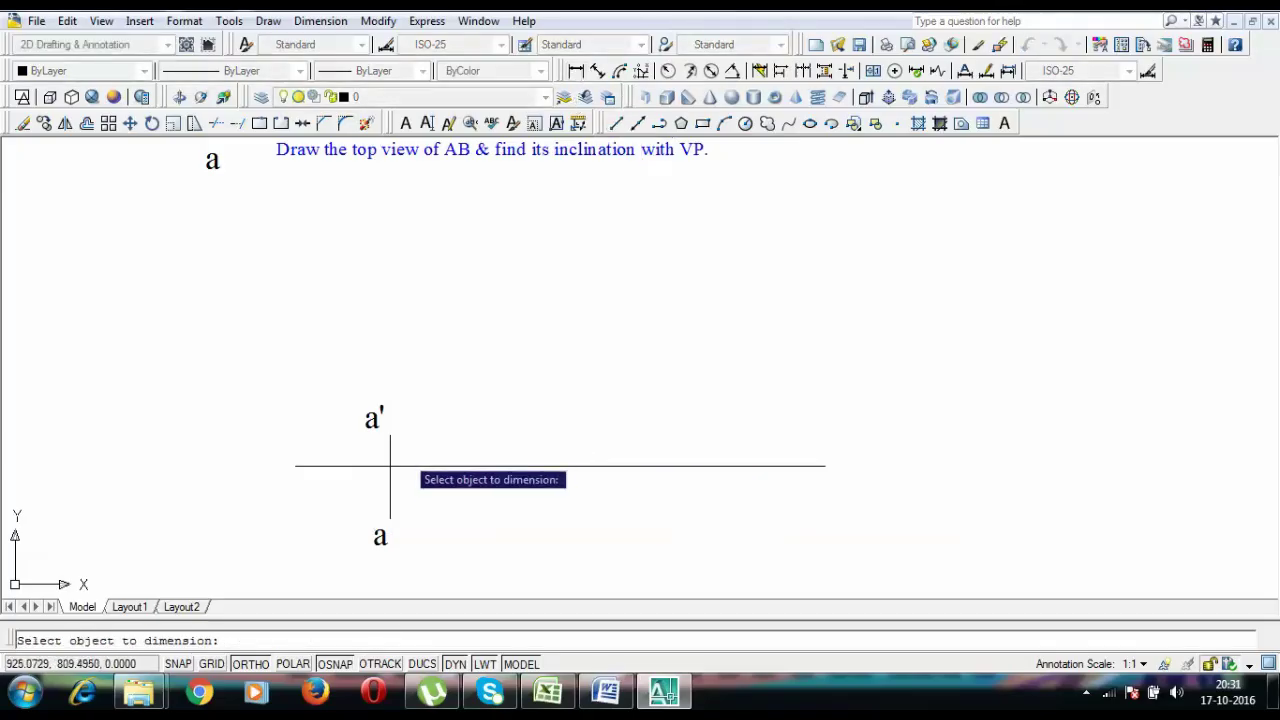
left_click(390, 450)
left_click(339, 455)
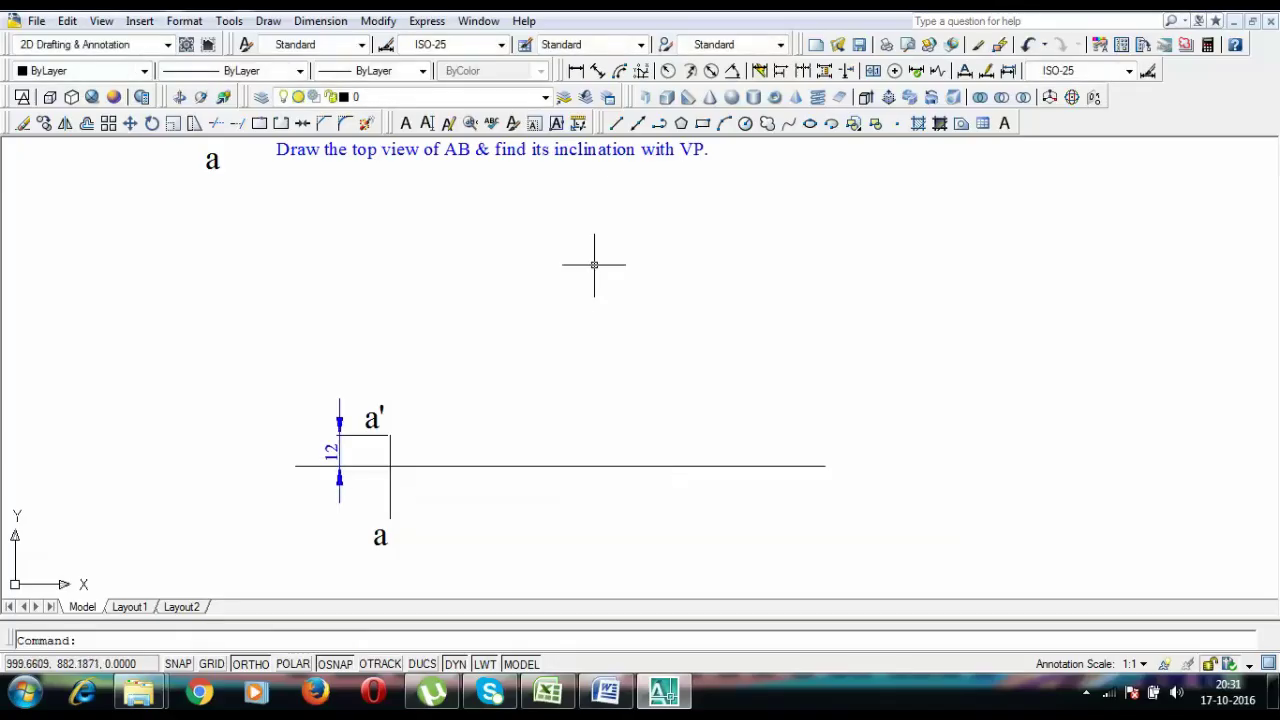
left_click(576, 70)
key("Return")
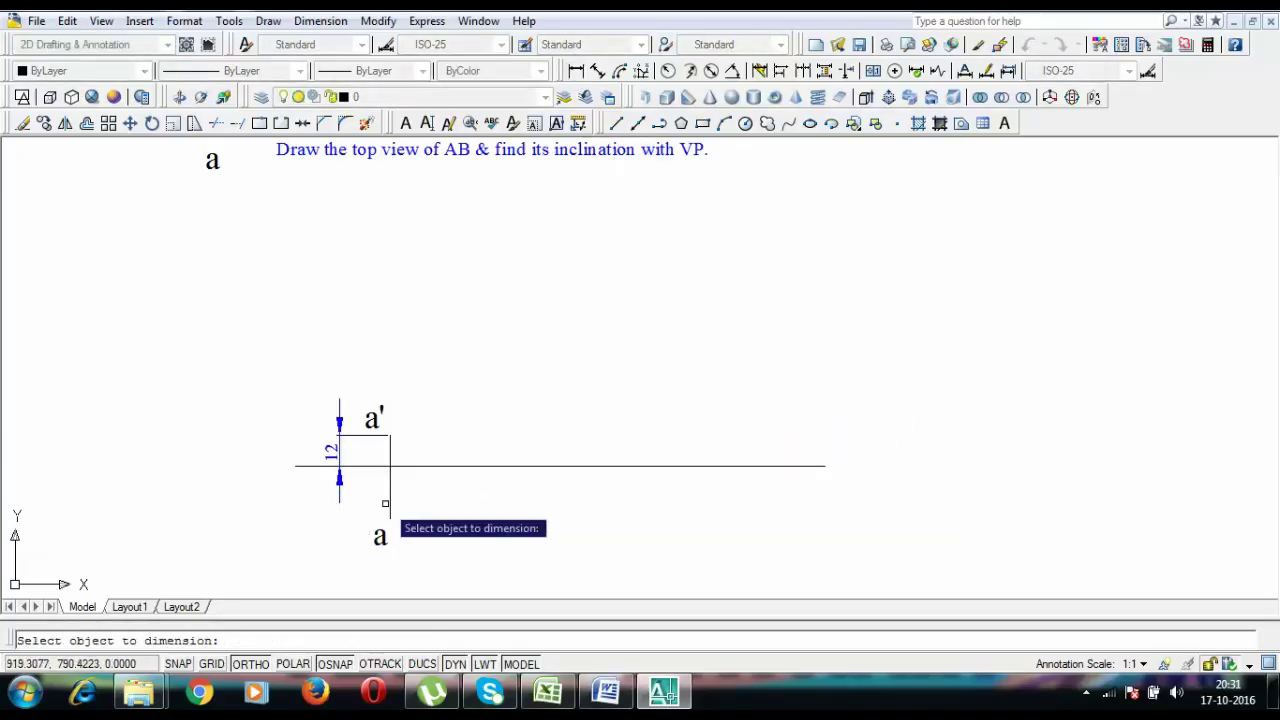
left_click(389, 505)
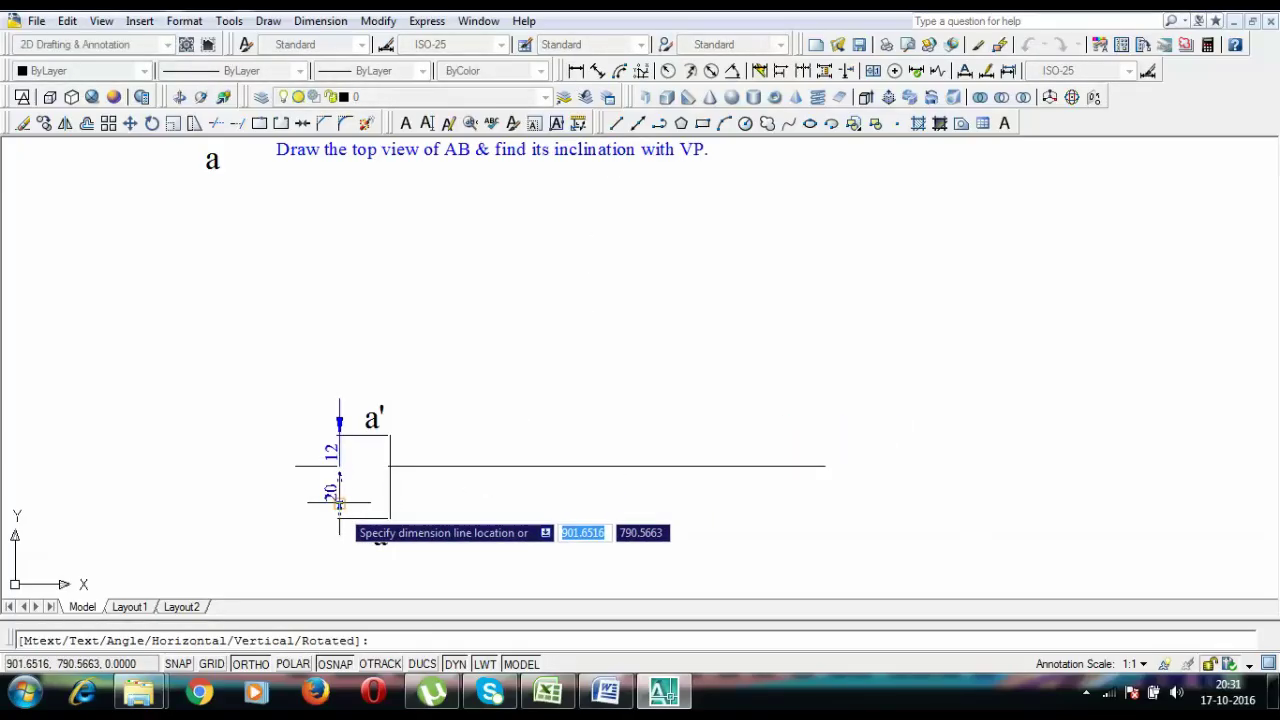
left_click(339, 503)
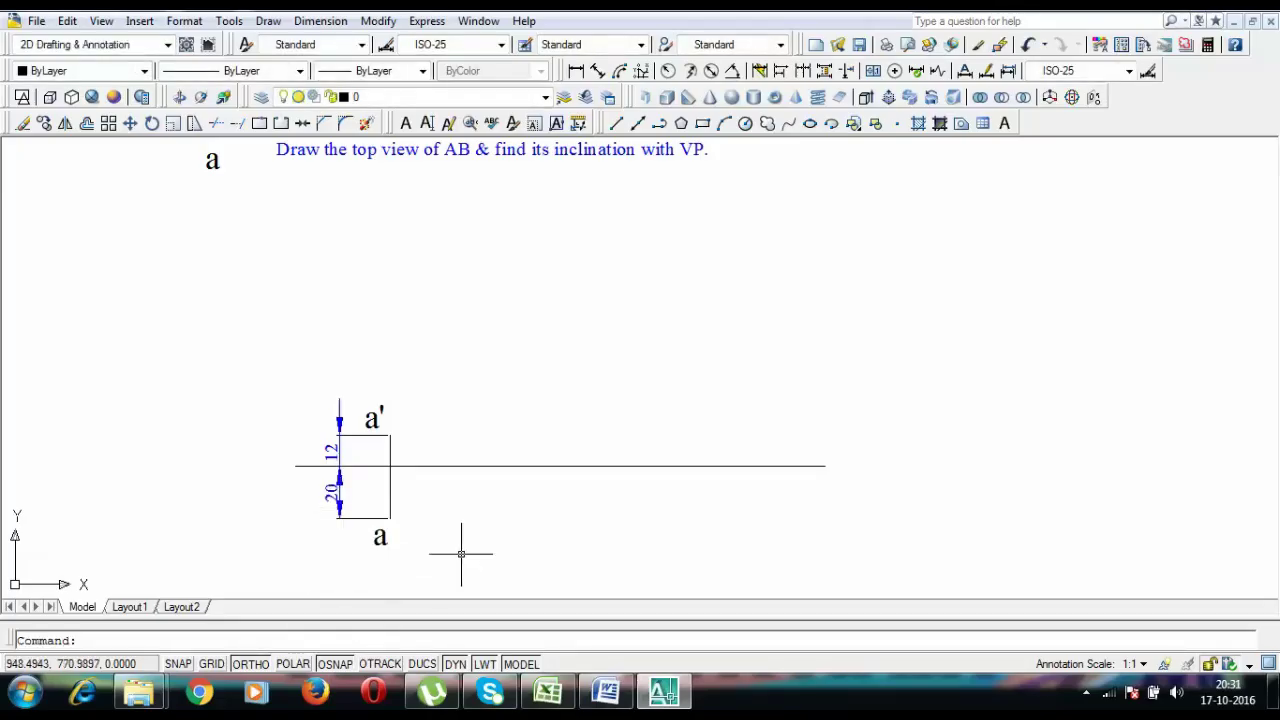
scroll(443, 500, "up", 2)
mouse_move(443, 500)
middle_mouse_down()
mouse_move(463, 357)
mouse_move(416, 426)
middle_mouse_up()
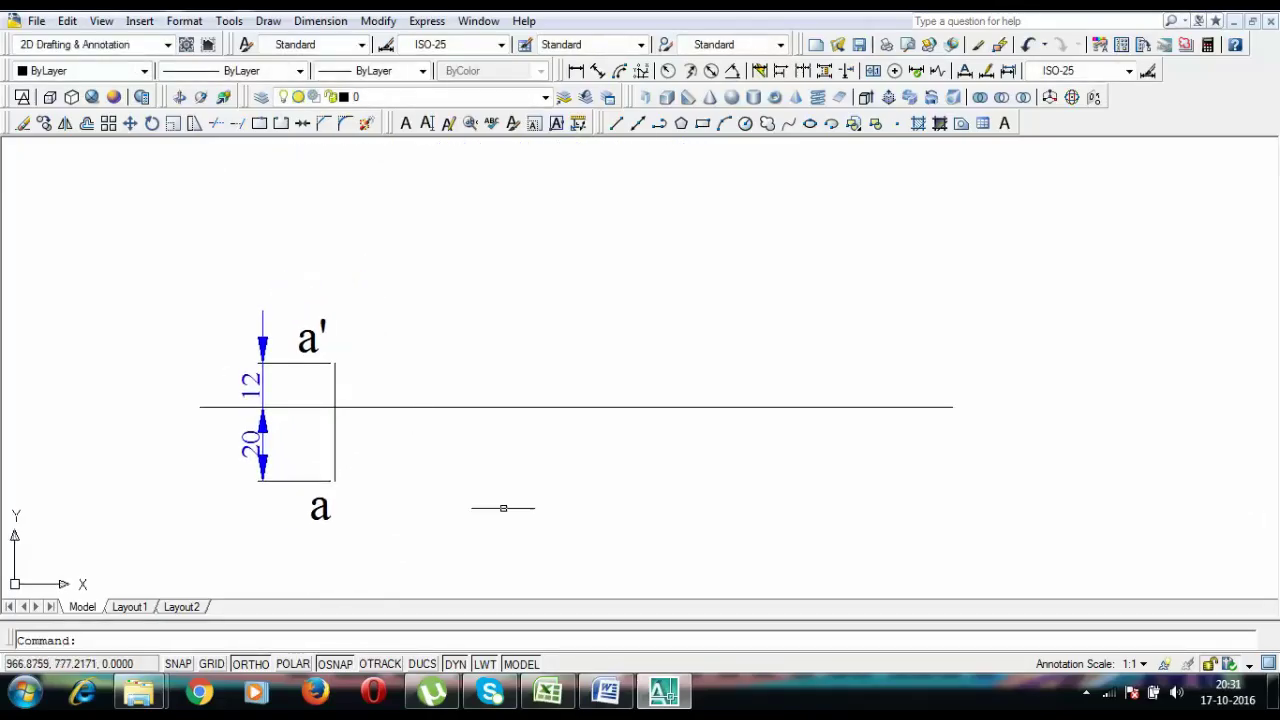
left_click(614, 700)
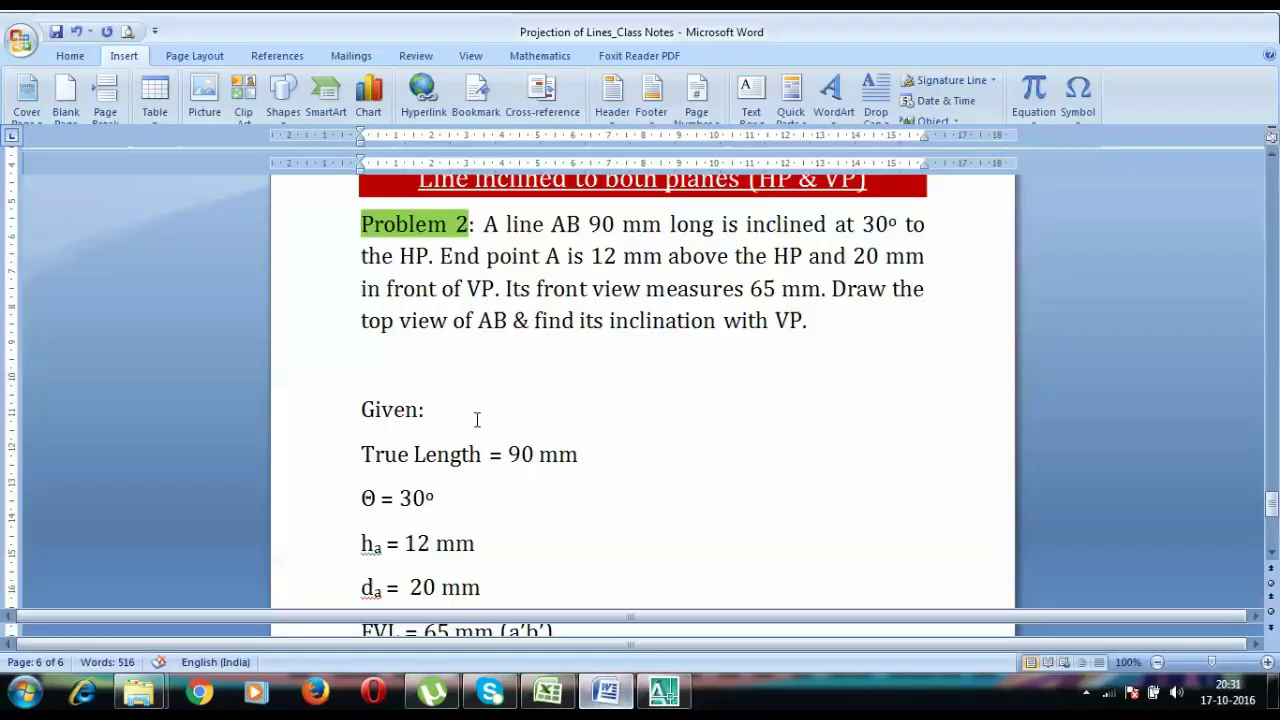
scroll(470, 440, "down", 1)
left_click_drag(449, 474, 368, 468)
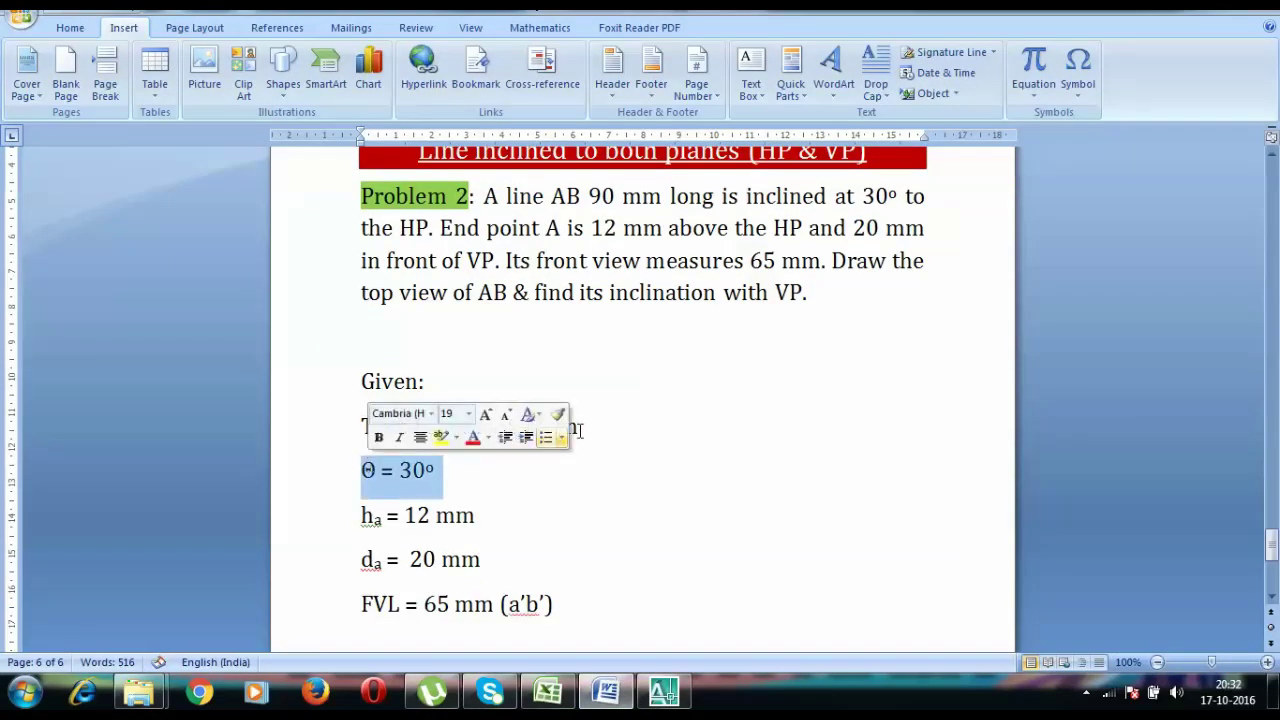
left_click_drag(578, 428, 486, 428)
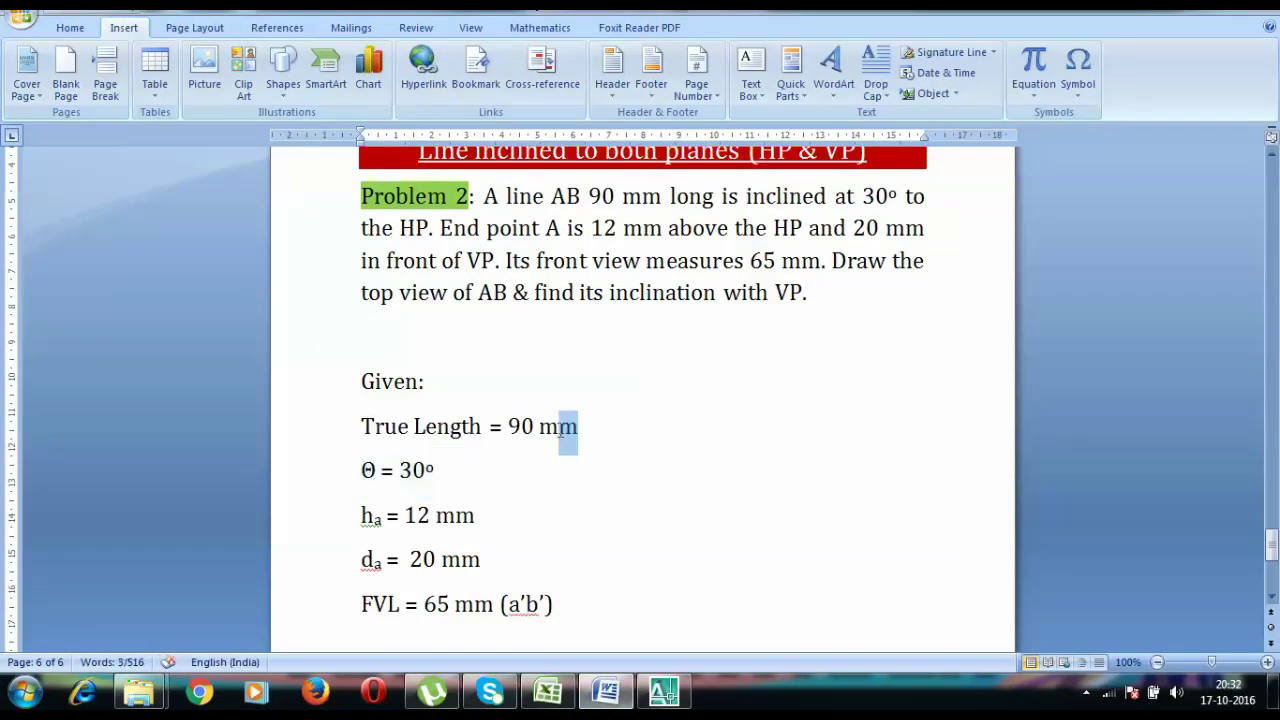
left_click(449, 472)
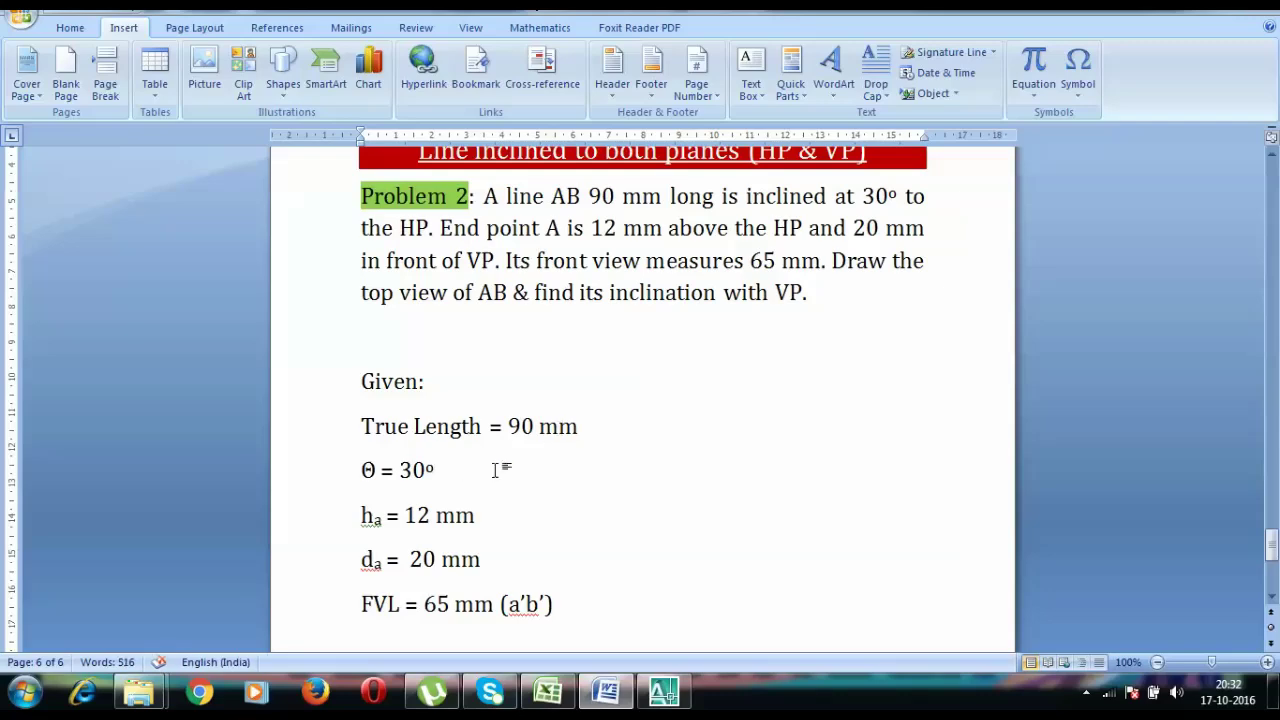
left_click(664, 692)
Draw a 90-long line from a' inclined at 30°.
type("l")
key("Return")
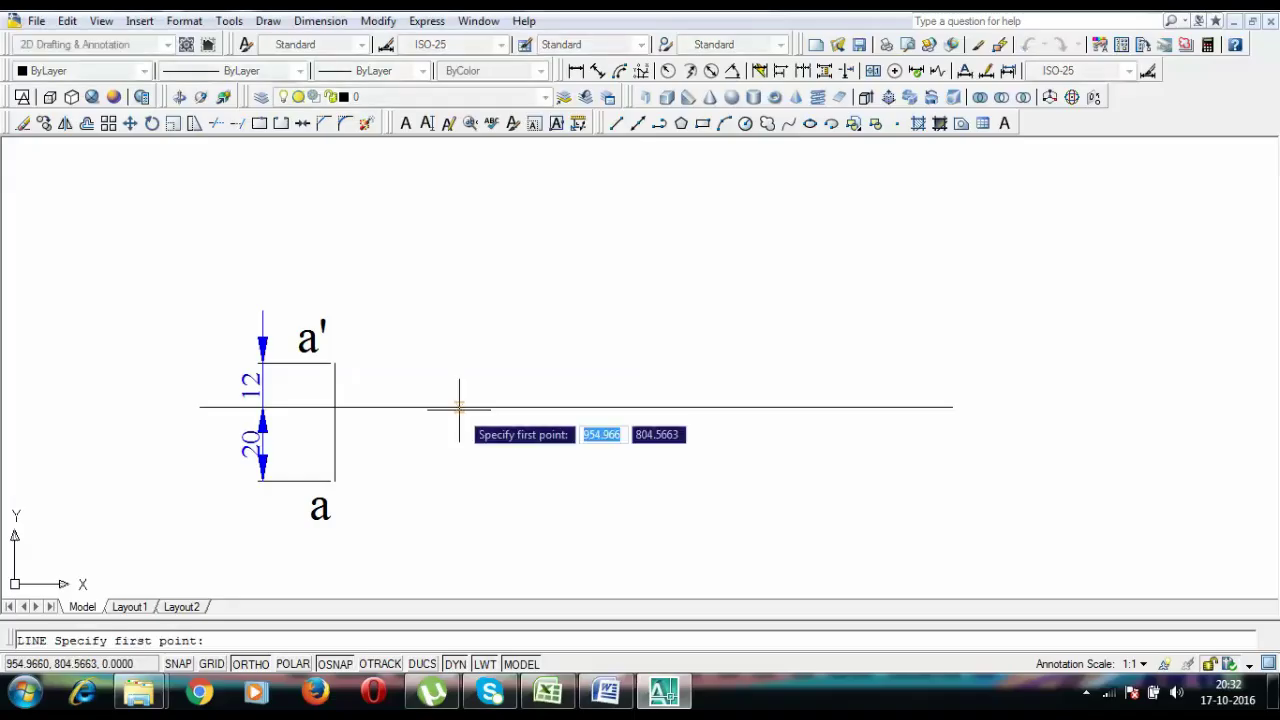
left_click(334, 363)
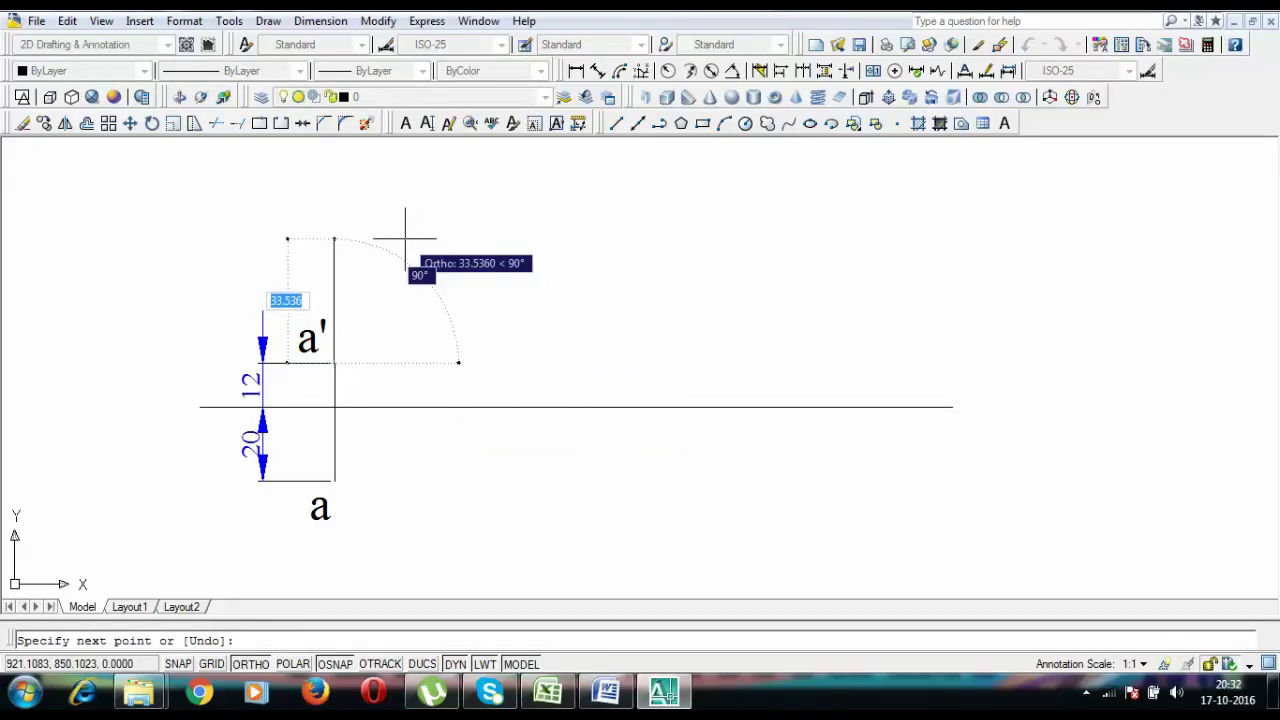
type("90")
key("Tab")
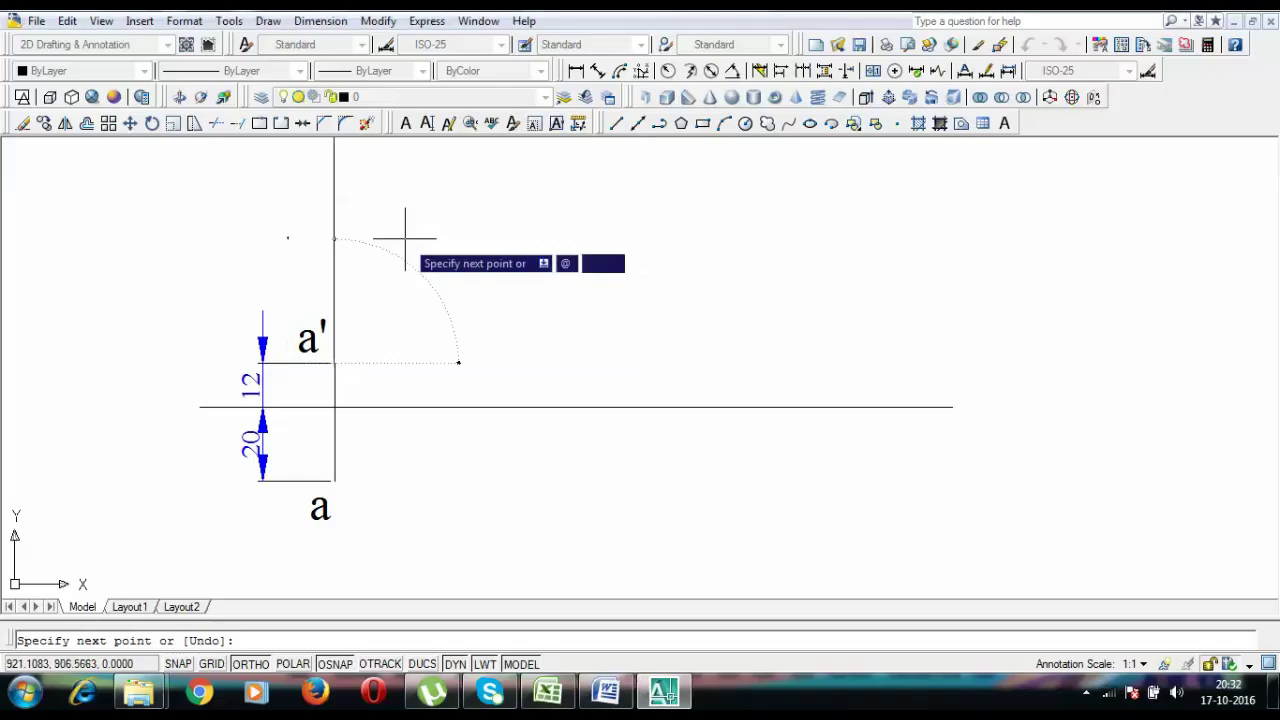
type("30")
key("Return")
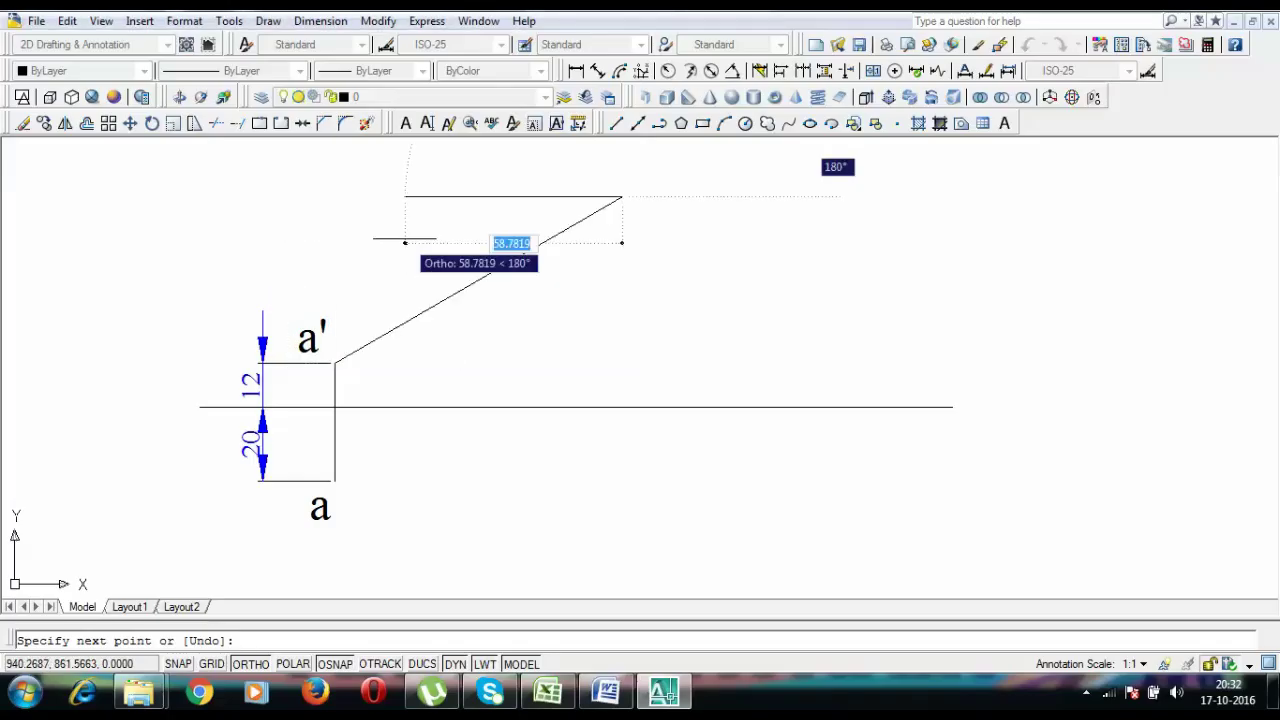
key("Return")
Label the sloped line '90' and nudge the label into position.
key("ctrl+v")
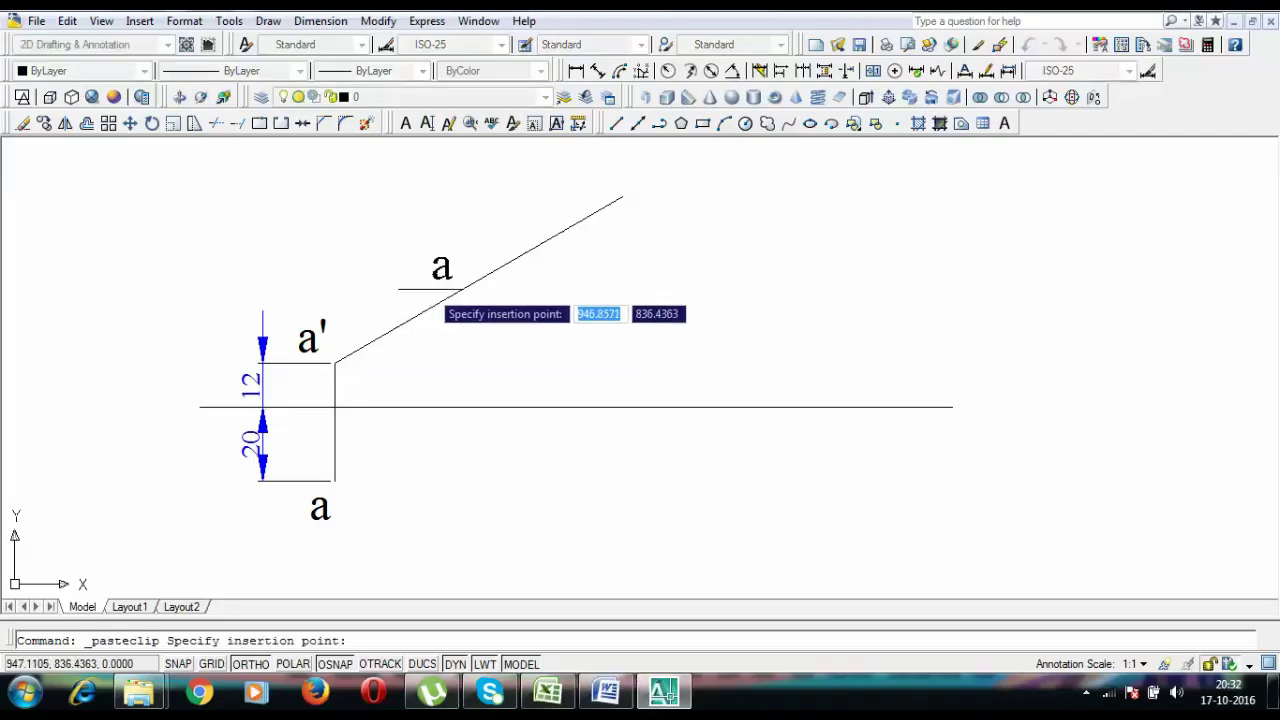
left_click(443, 284)
double_click(457, 277)
type("90")
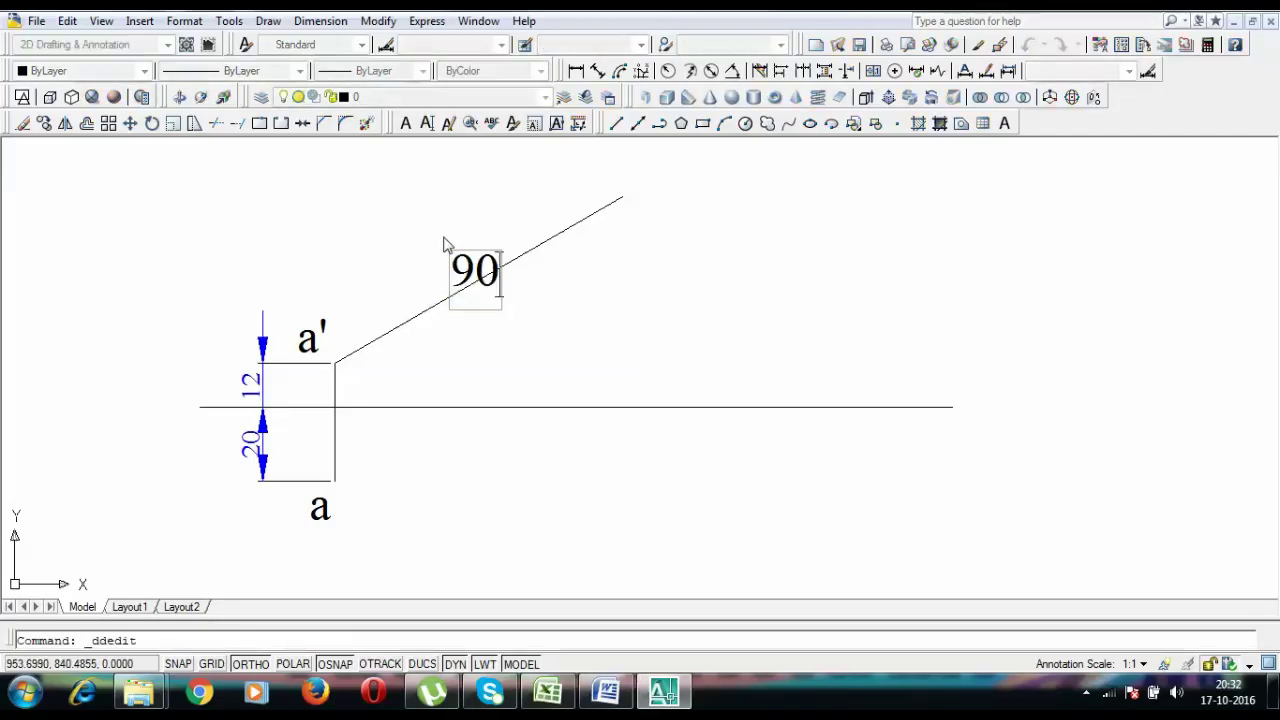
key("Return")
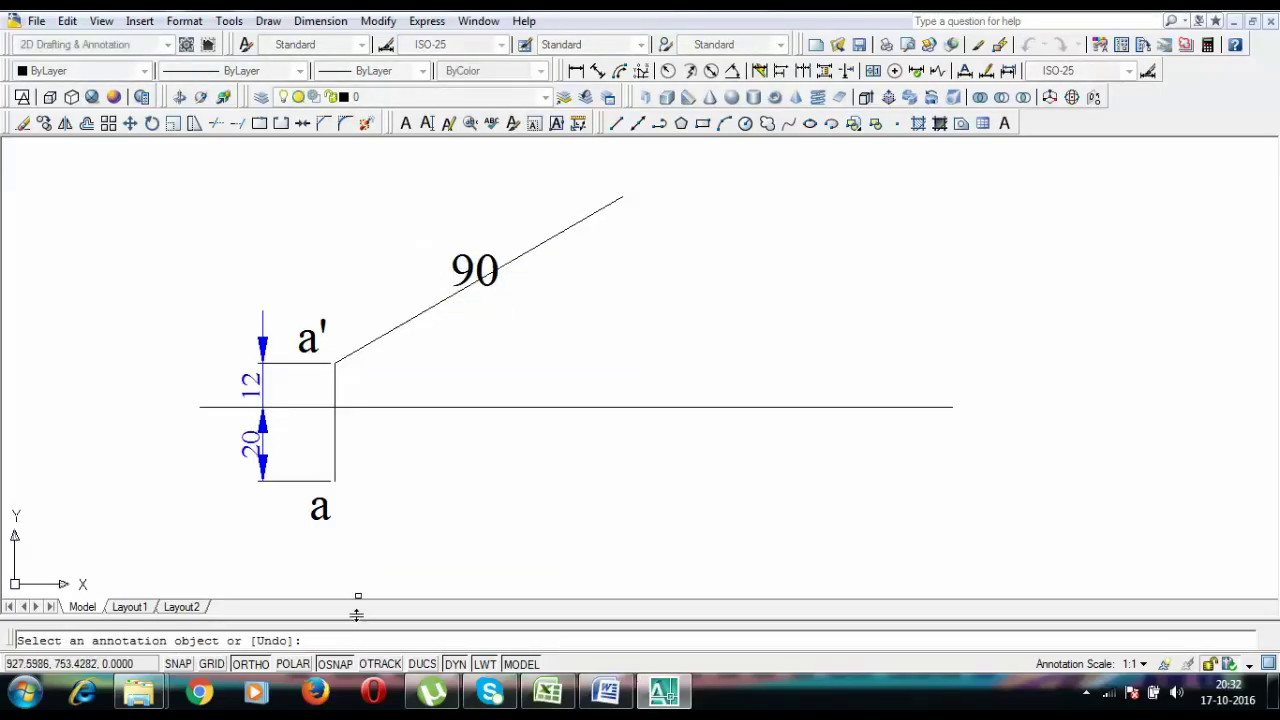
key("F3")
left_click(465, 271)
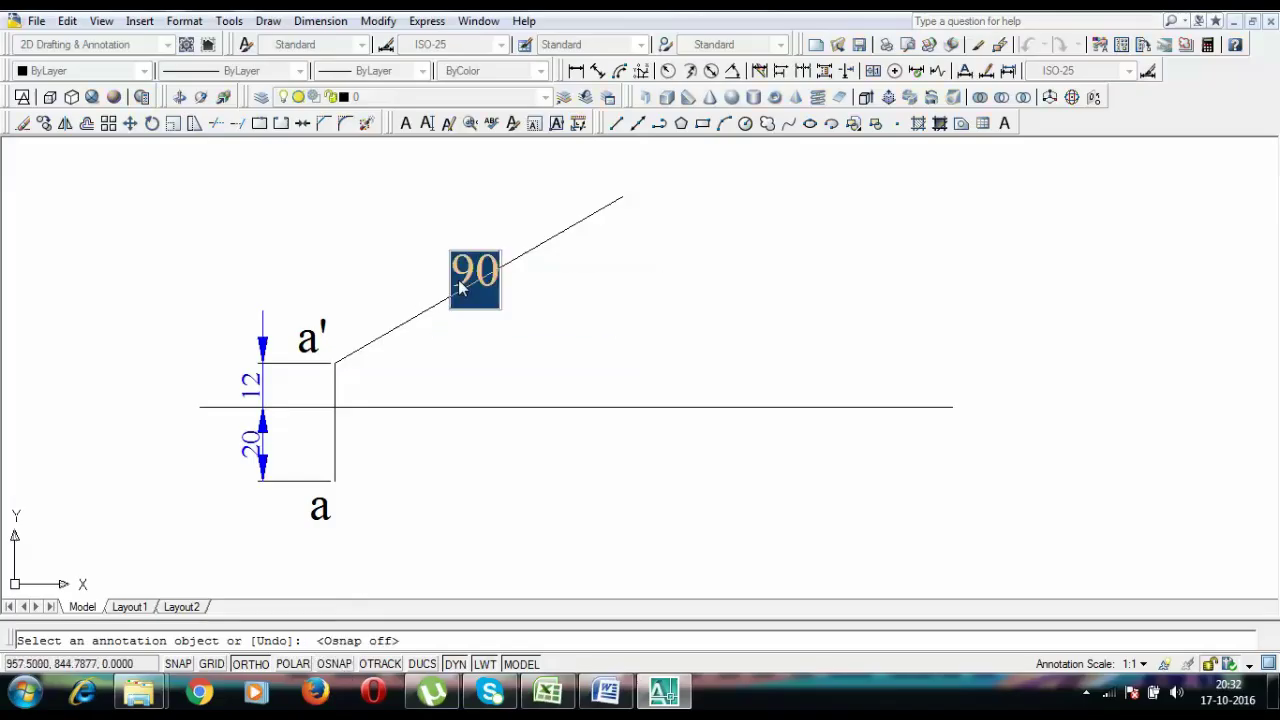
key("Return")
key("Return")
left_click(465, 271)
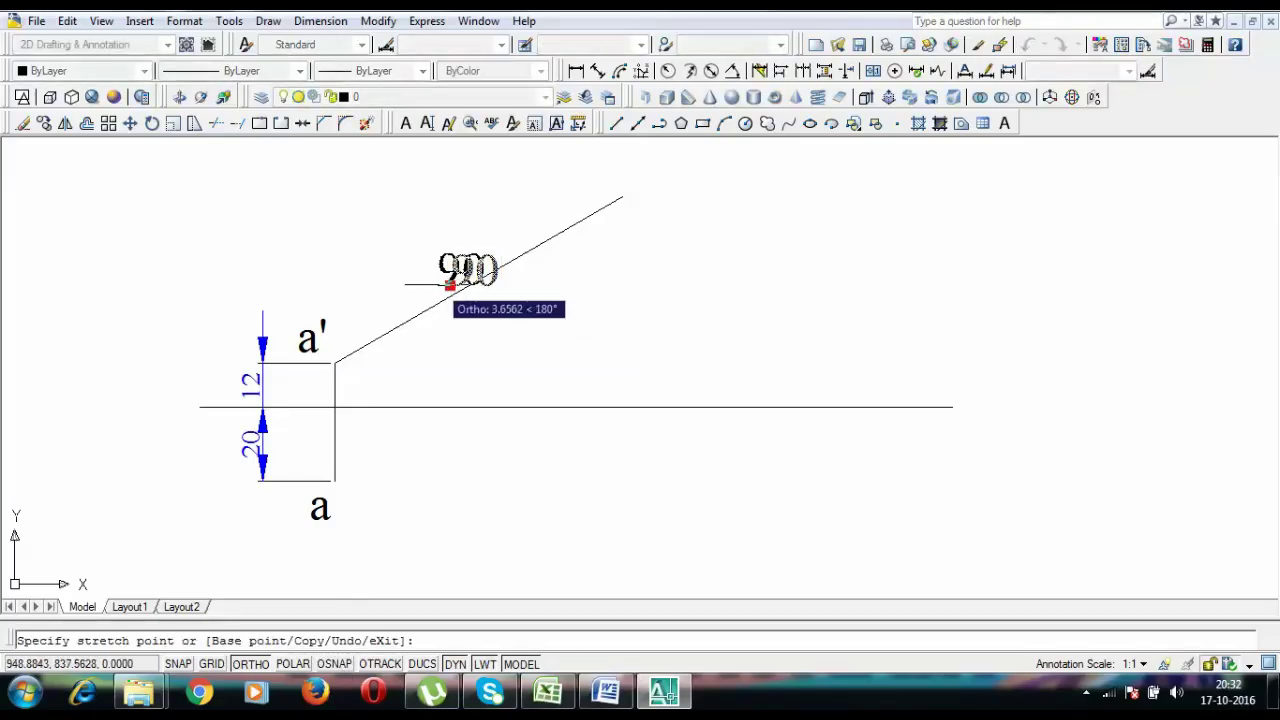
left_click(431, 285)
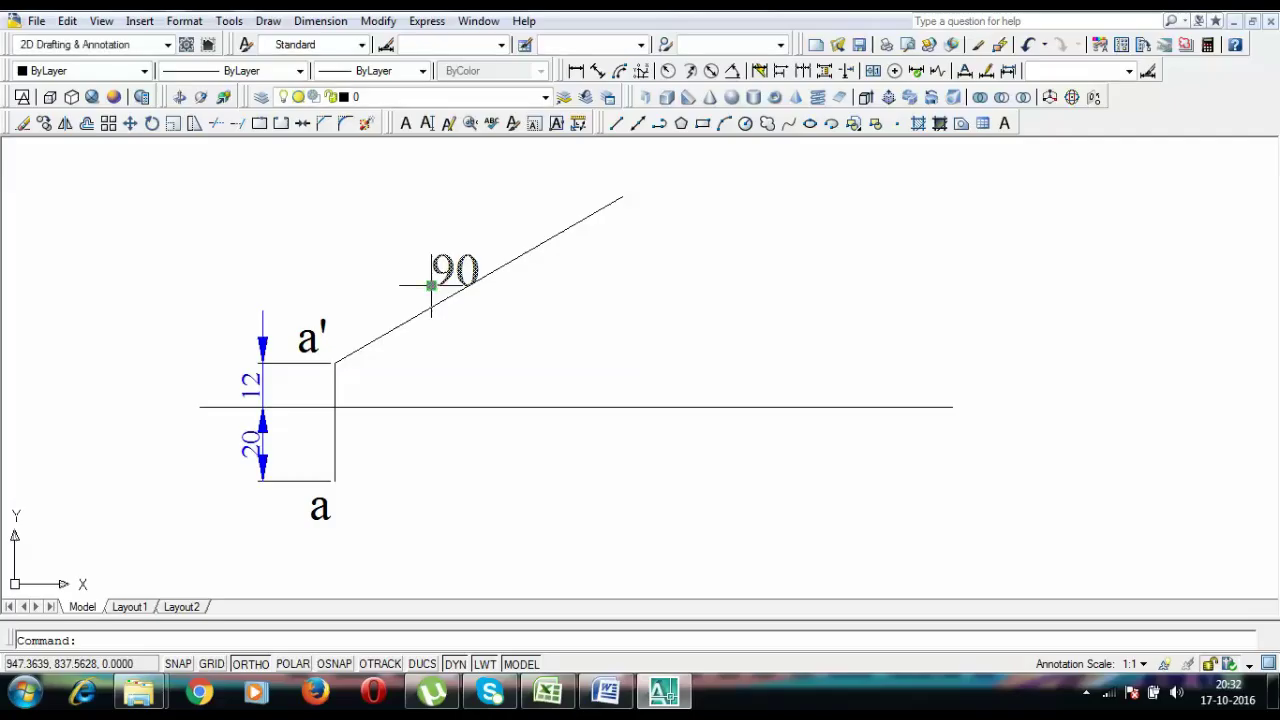
left_click(431, 285)
left_click(431, 280)
key("Escape")
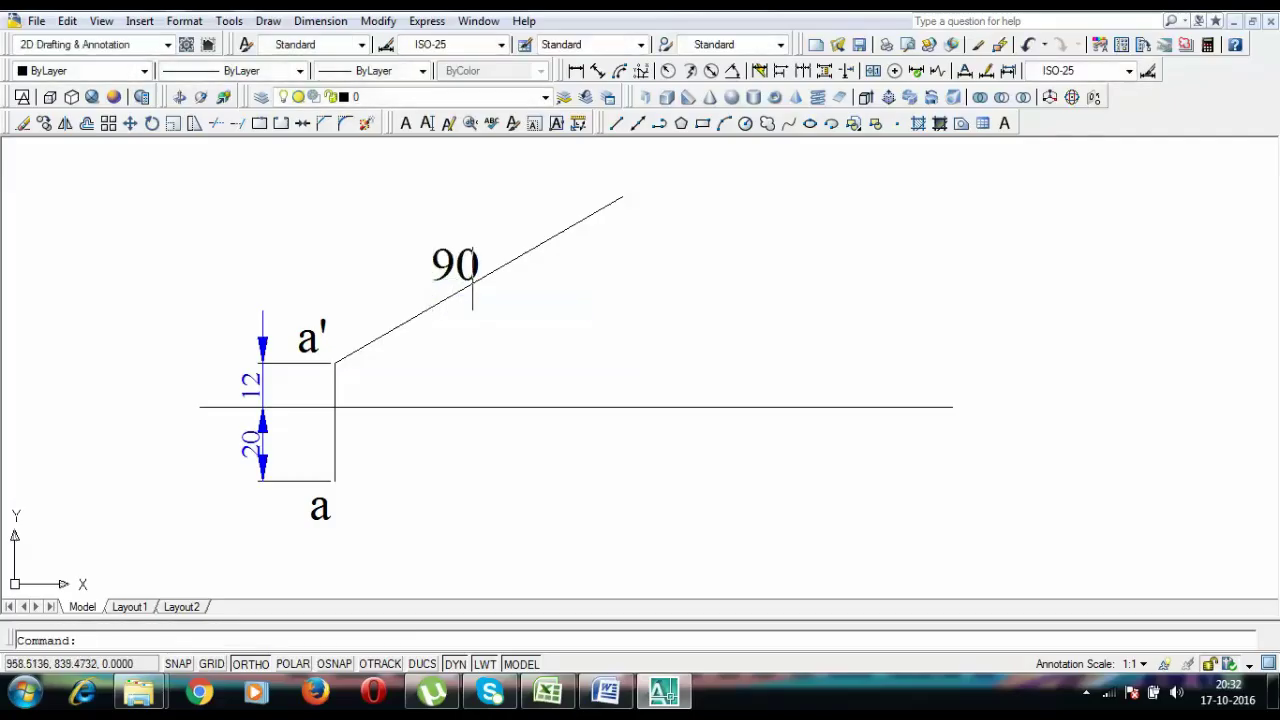
Label the sloped line's upper end b1'.
left_click(347, 668)
key("ctrl+v")
left_click(620, 193)
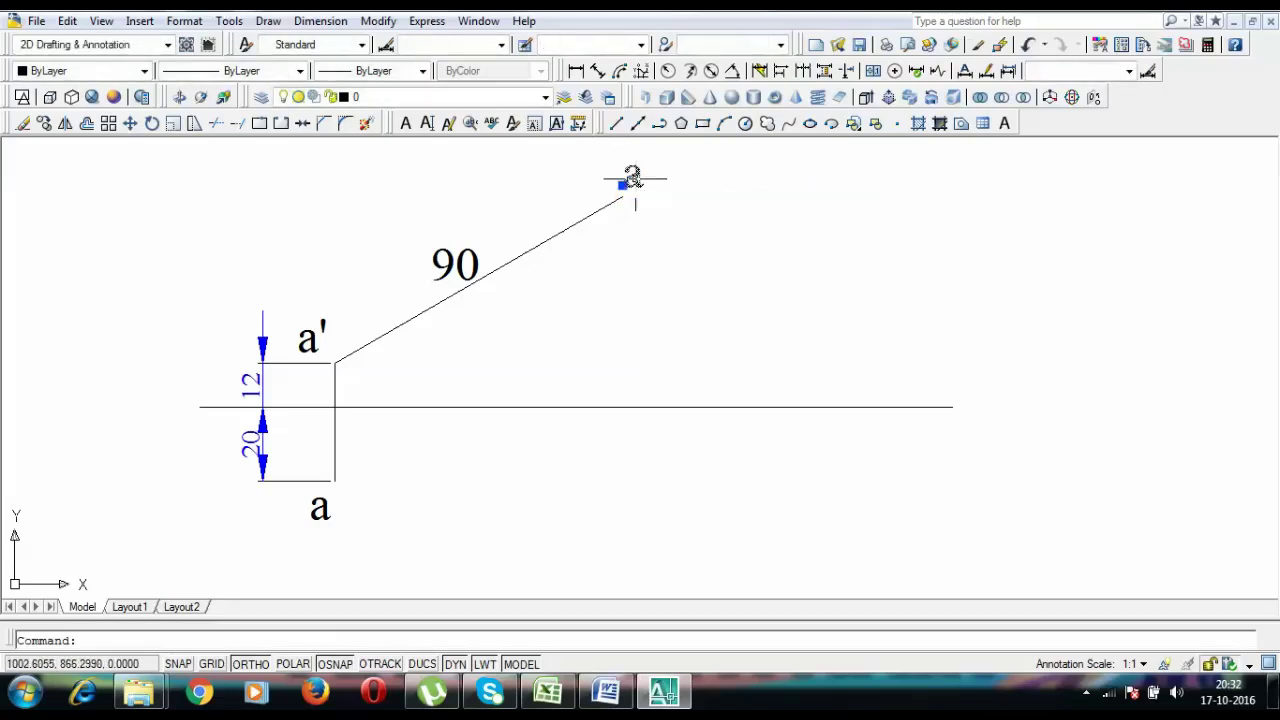
double_click(634, 180)
type("b1'")
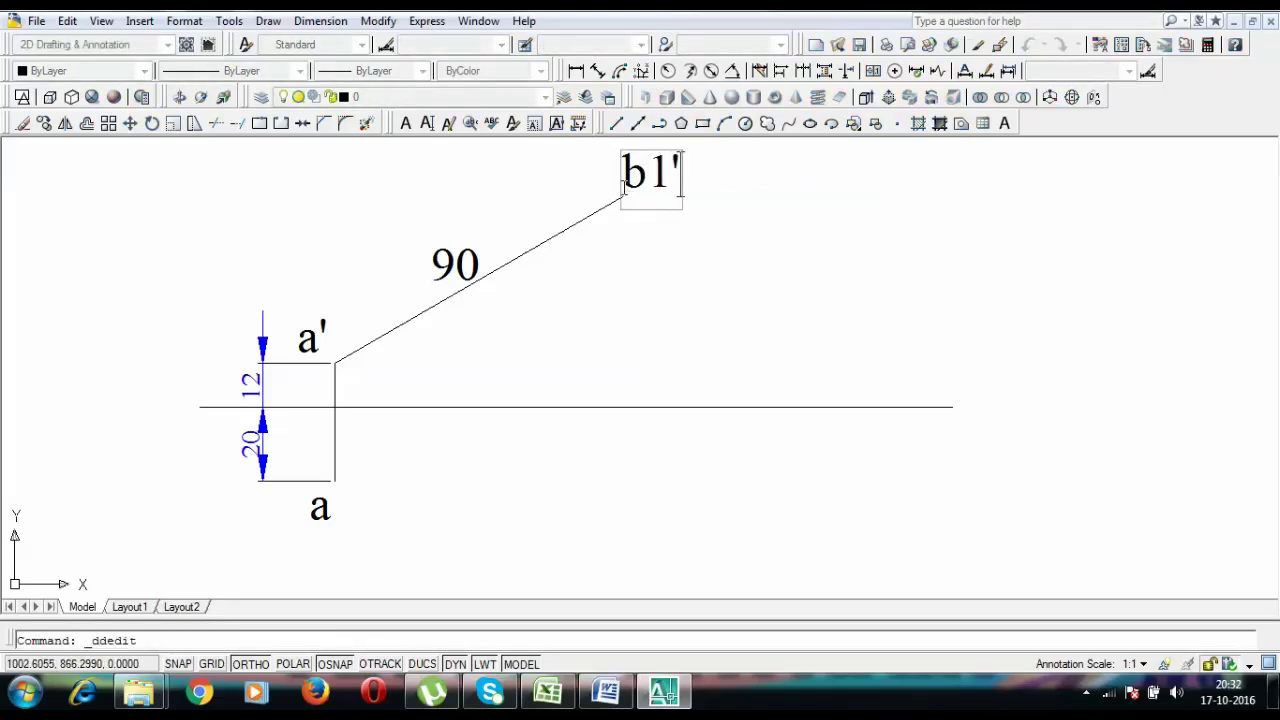
key("Return")
type("l")
key("Return")
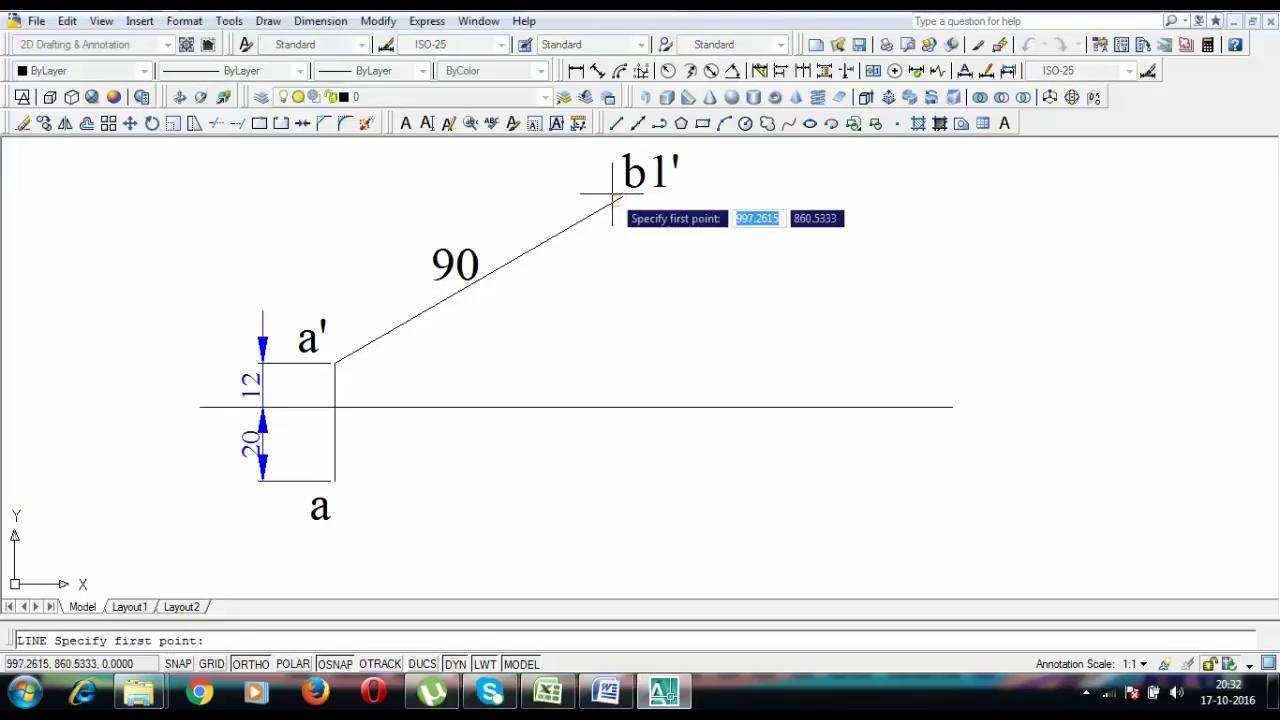
Draw a horizontal line through b1' and stretch it to extend both sides.
left_click(616, 197)
left_click(789, 193)
key("Return")
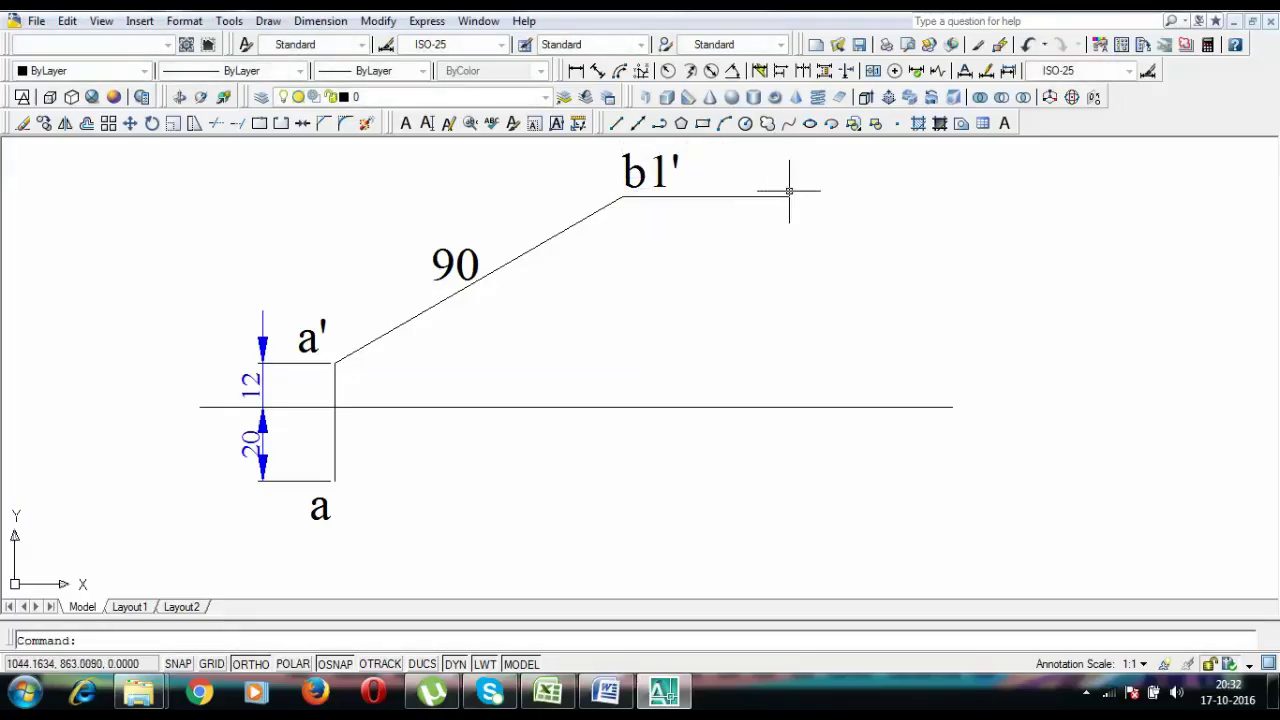
left_click(760, 196)
left_click(622, 196)
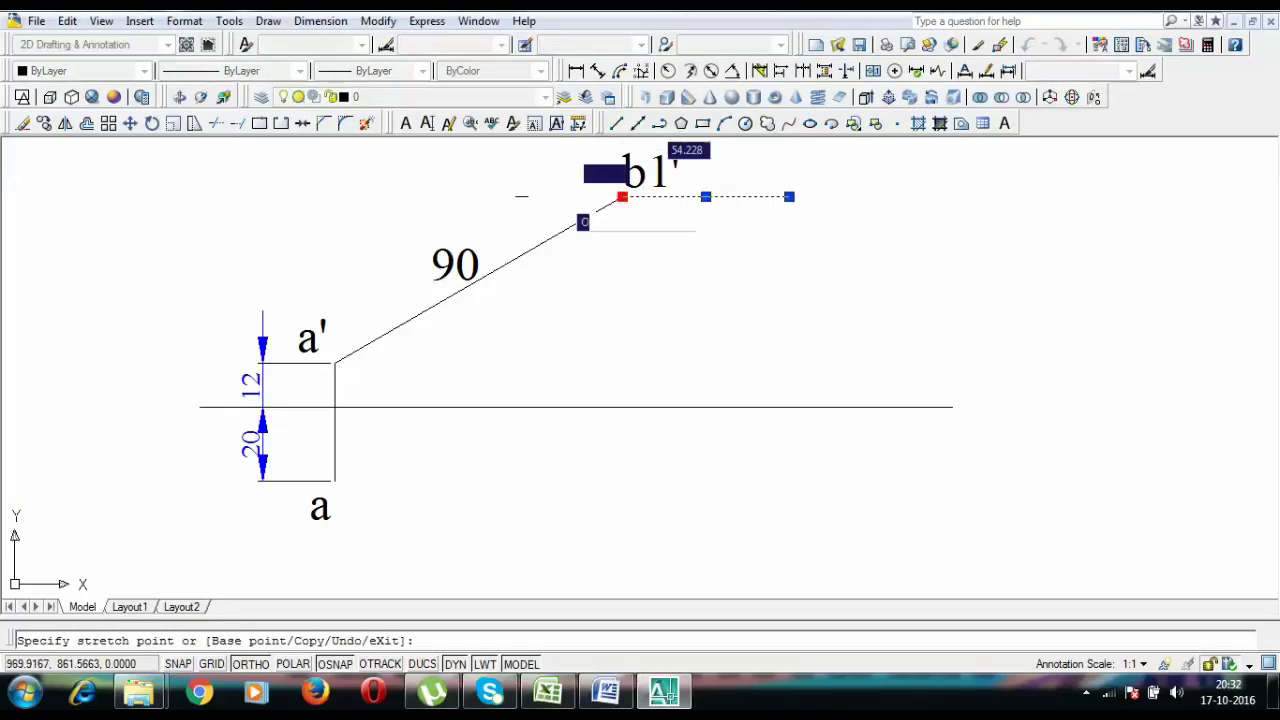
left_click(450, 195)
key("Escape")
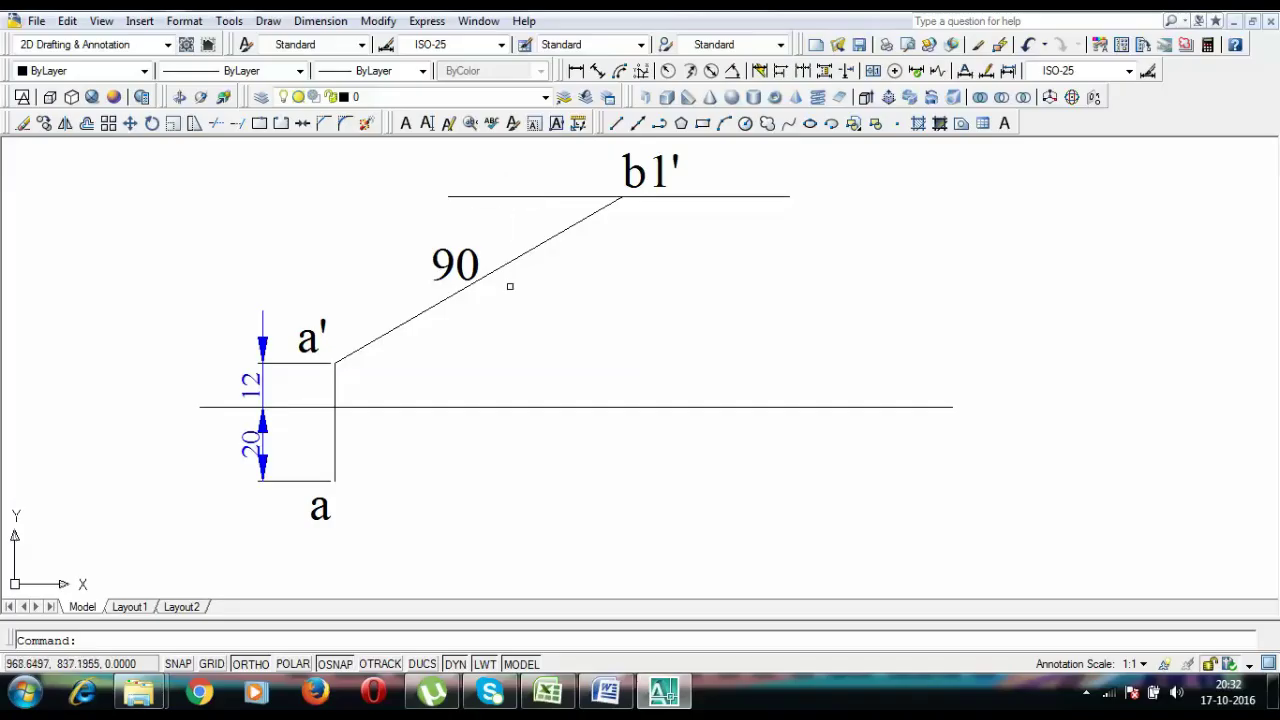
Draw a horizontal line running right from point a.
type("l")
key("Return")
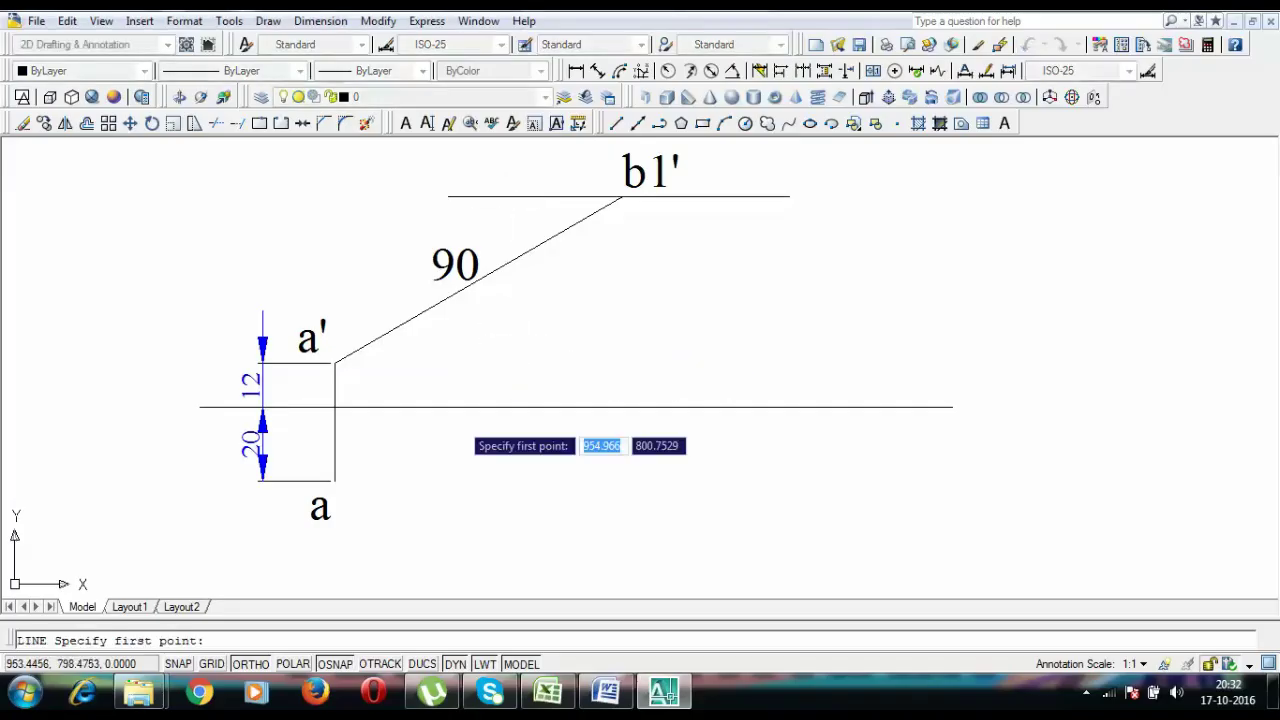
left_click(335, 481)
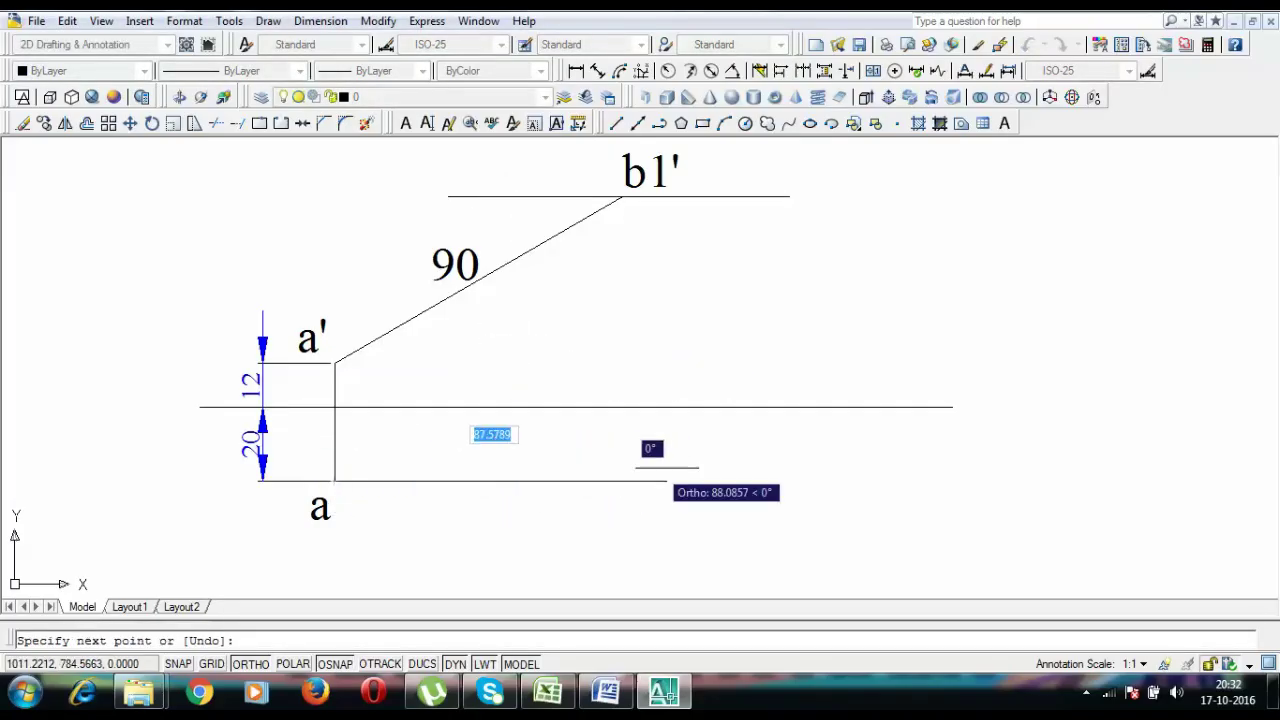
left_click(757, 467)
key("Return")
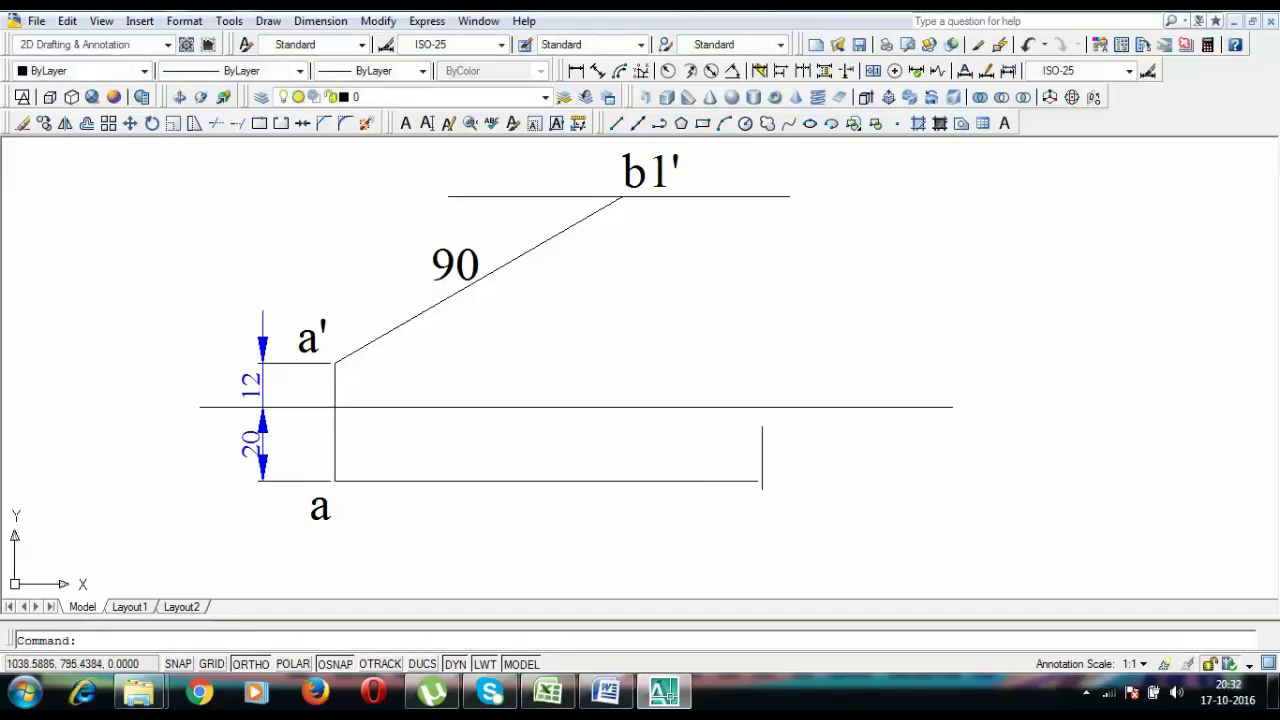
left_click(440, 268)
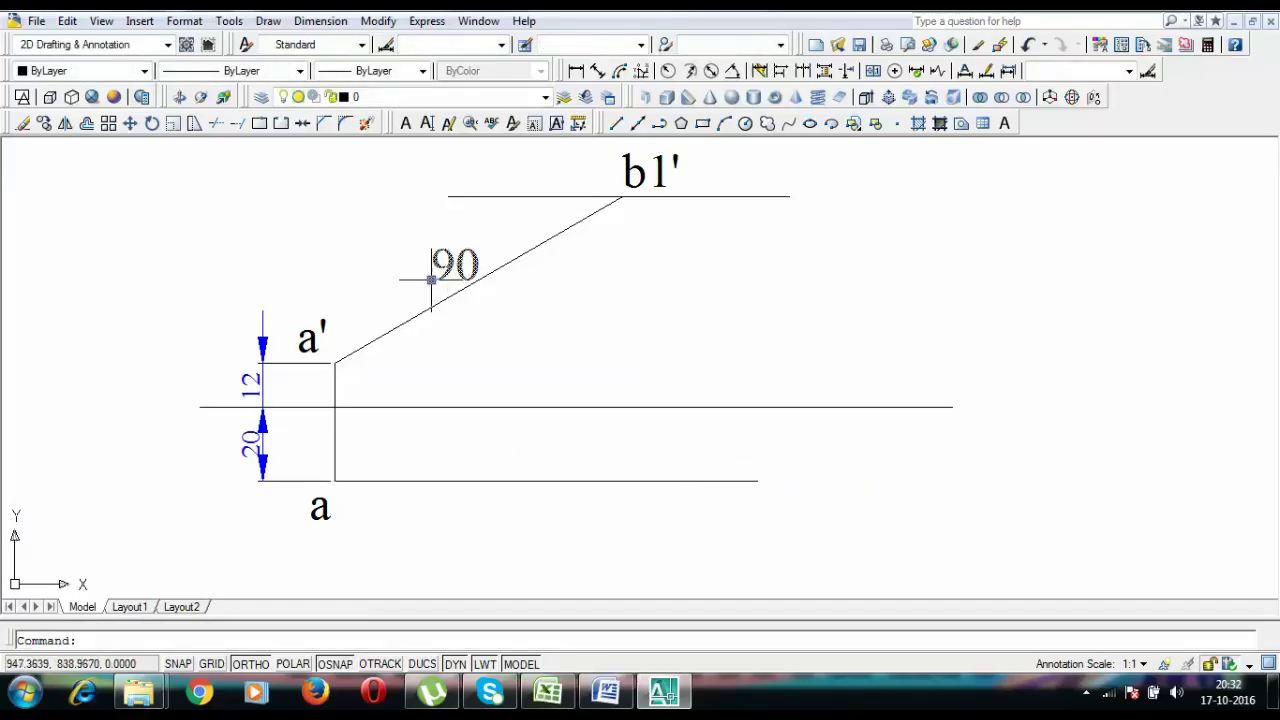
Set the 90 label's text height to 6 and move it beside the inclined line.
right_click(432, 280)
left_click(516, 661)
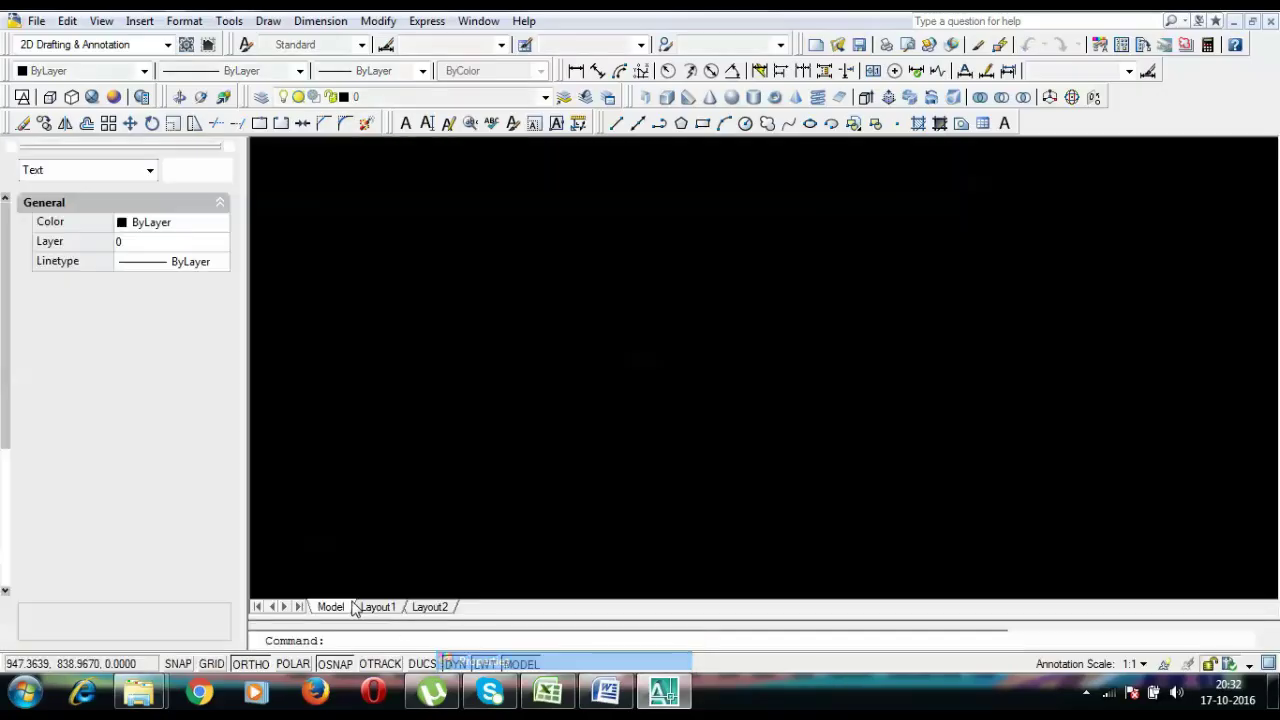
left_click(143, 536)
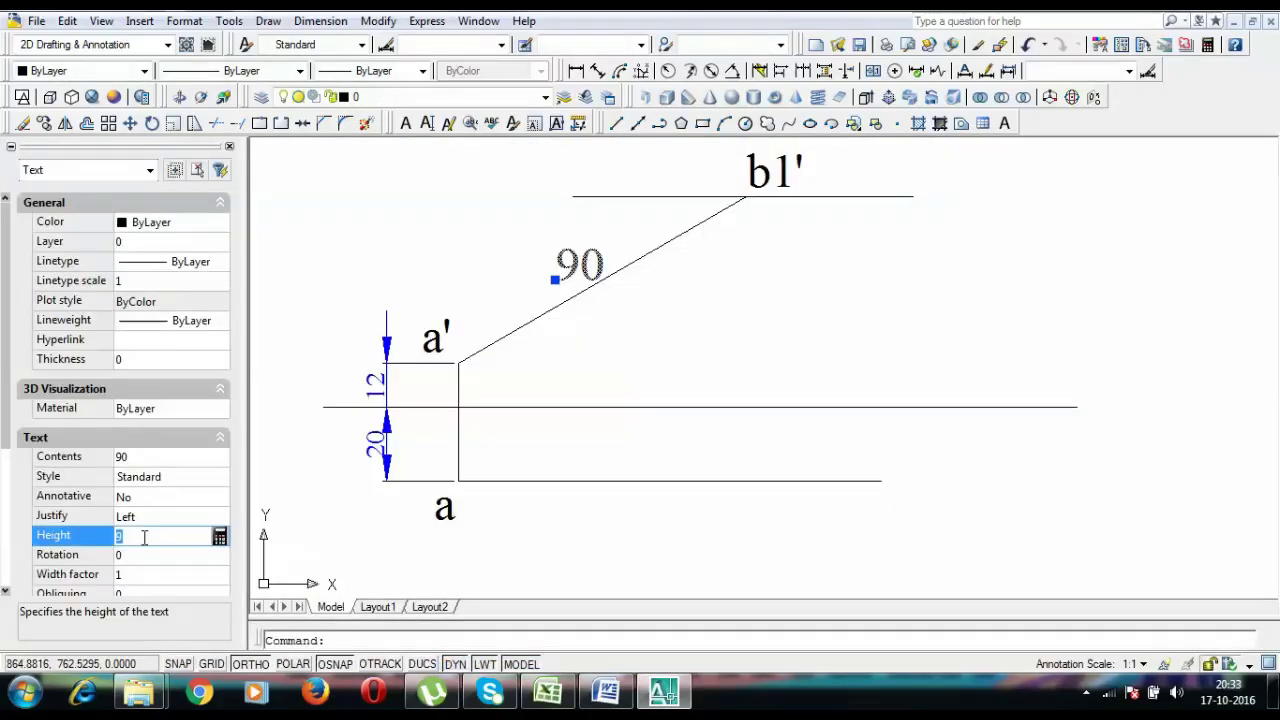
type("6")
key("Tab")
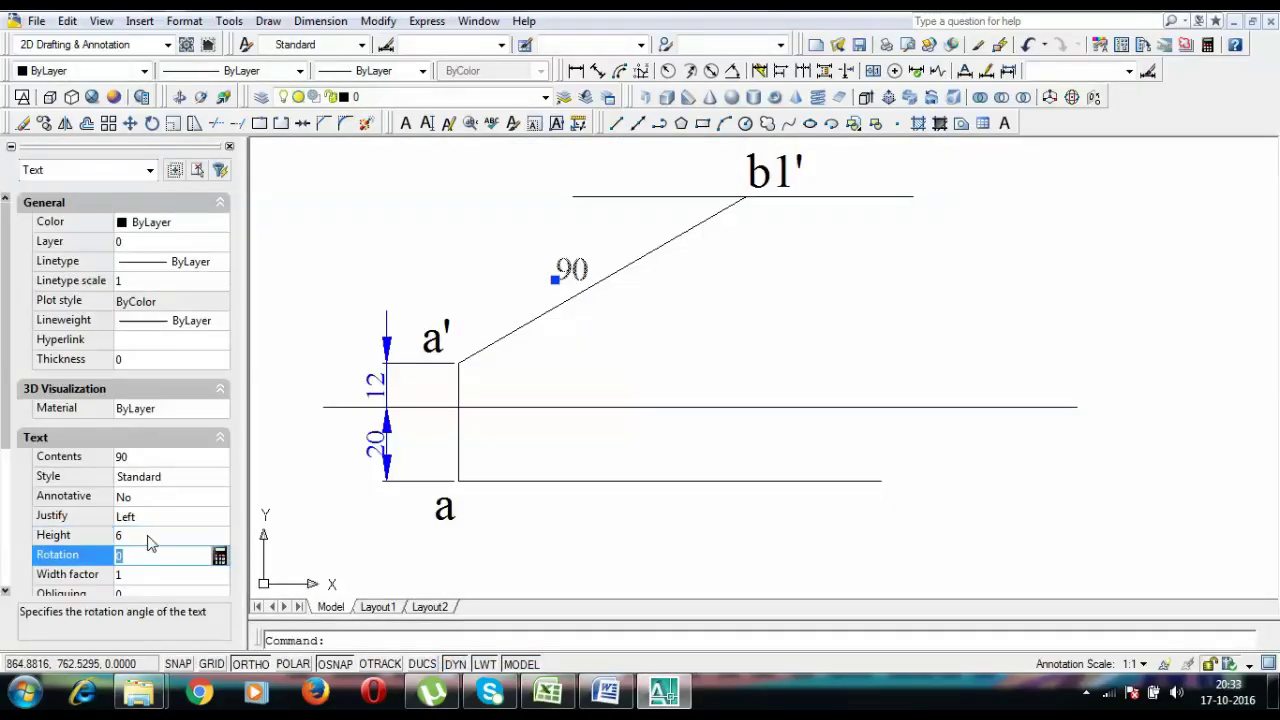
left_click(229, 148)
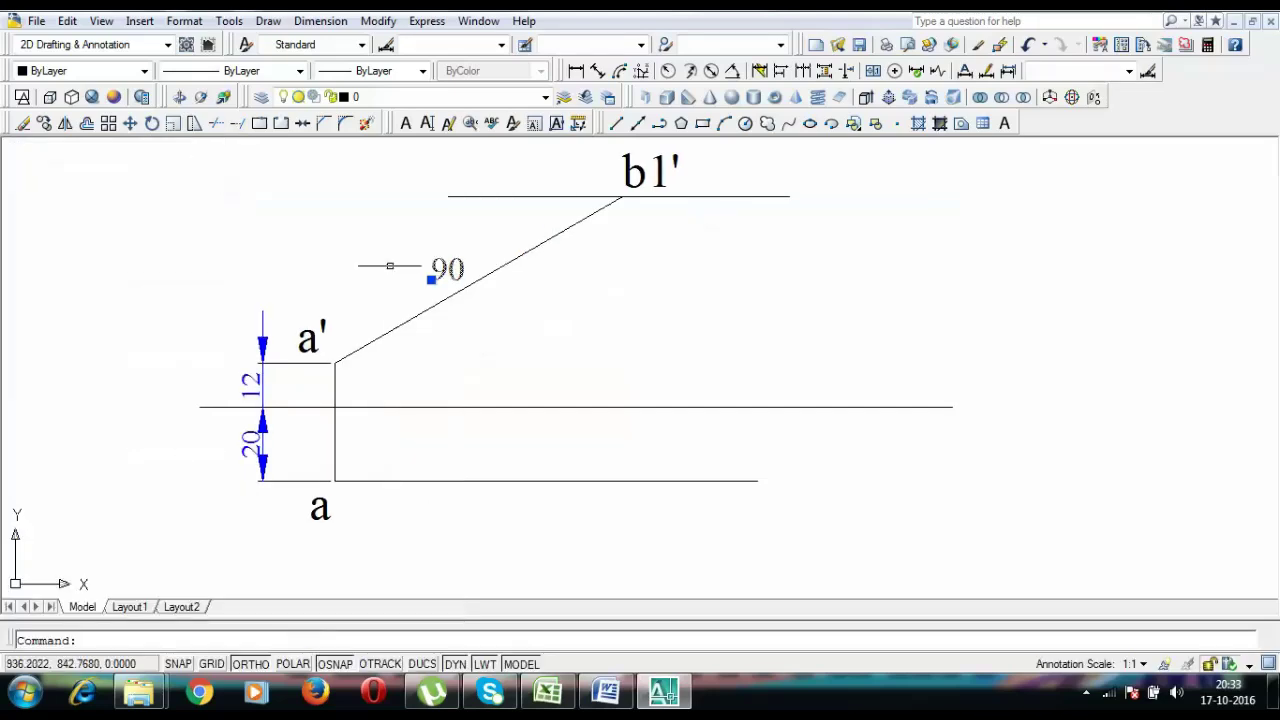
left_click(431, 280)
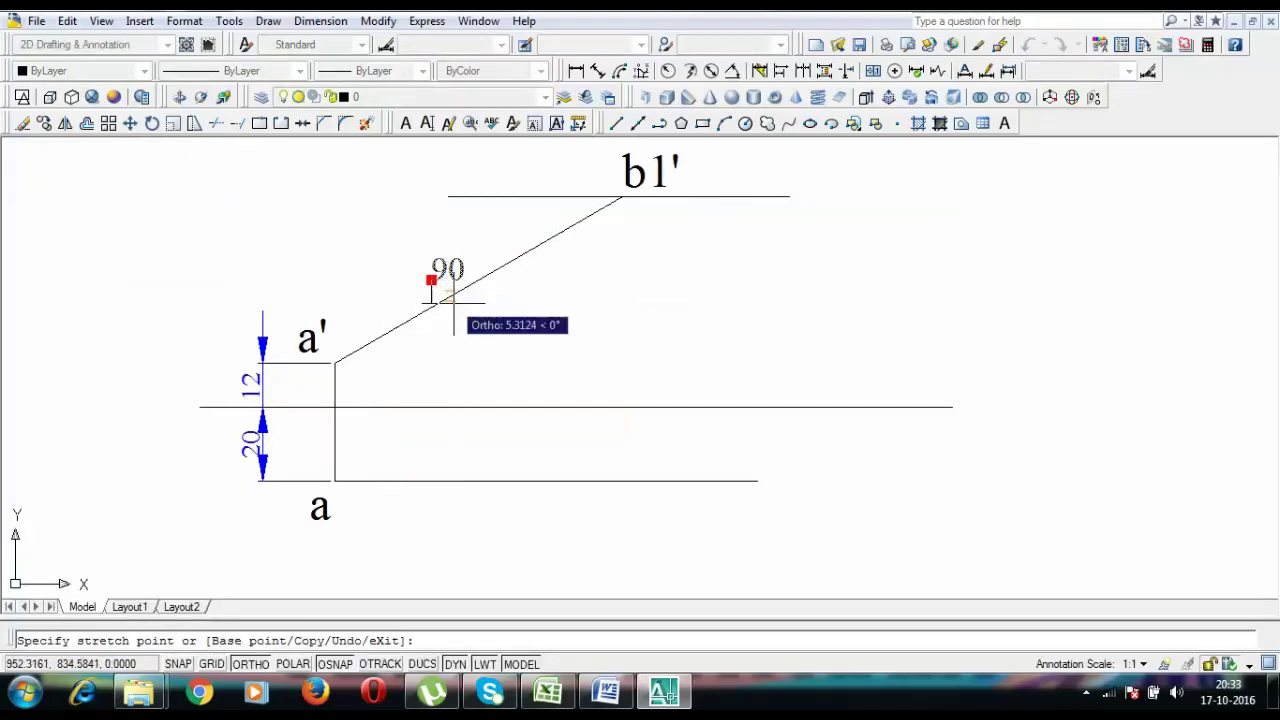
left_click(340, 664)
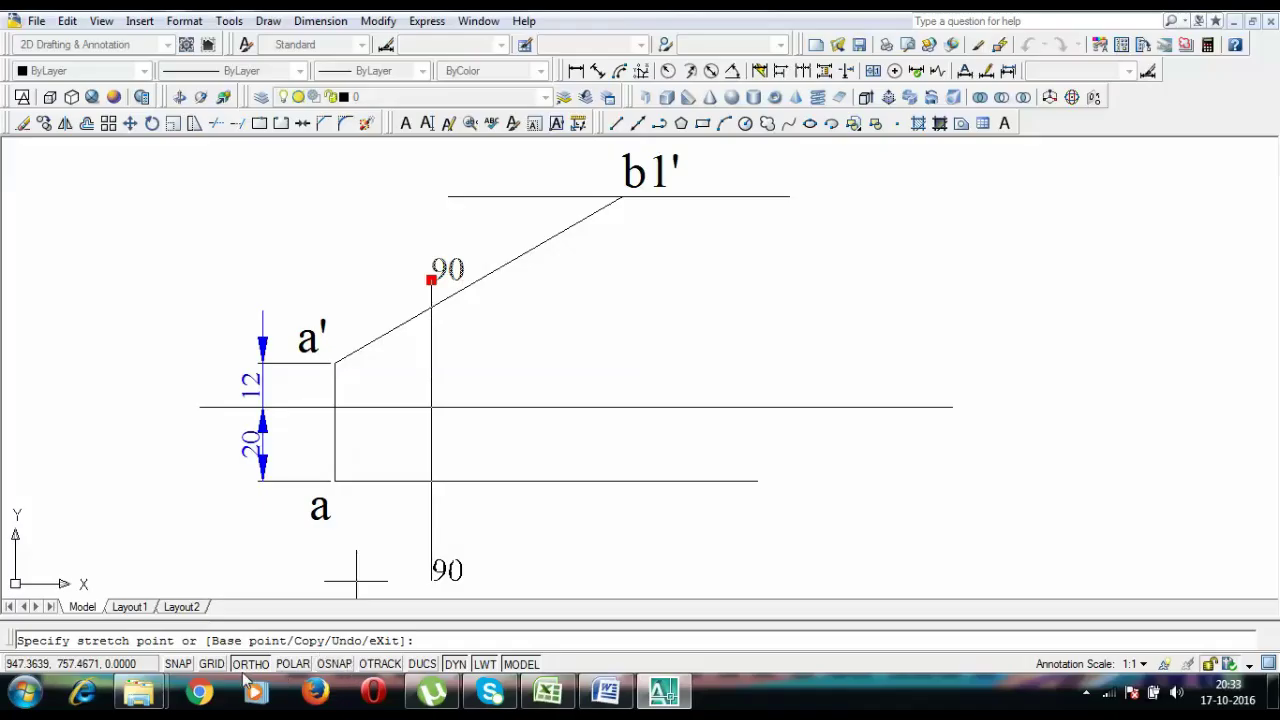
left_click(250, 664)
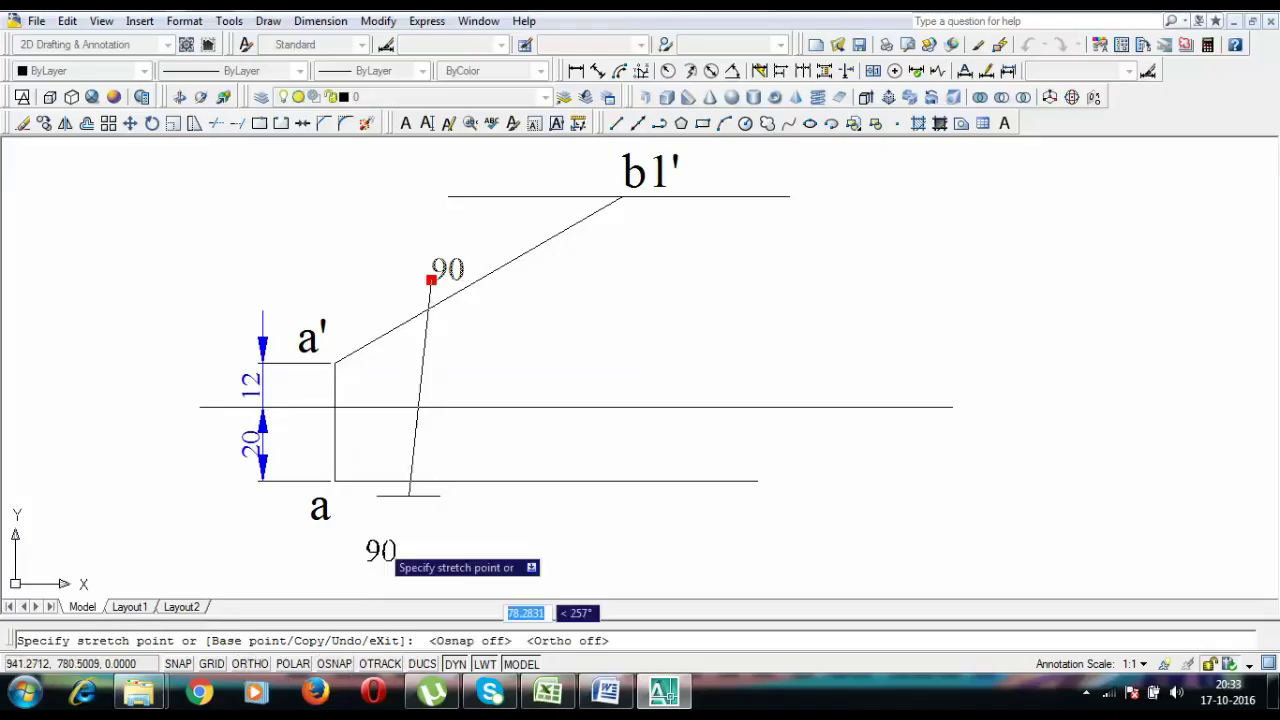
left_click(447, 280)
key("Escape")
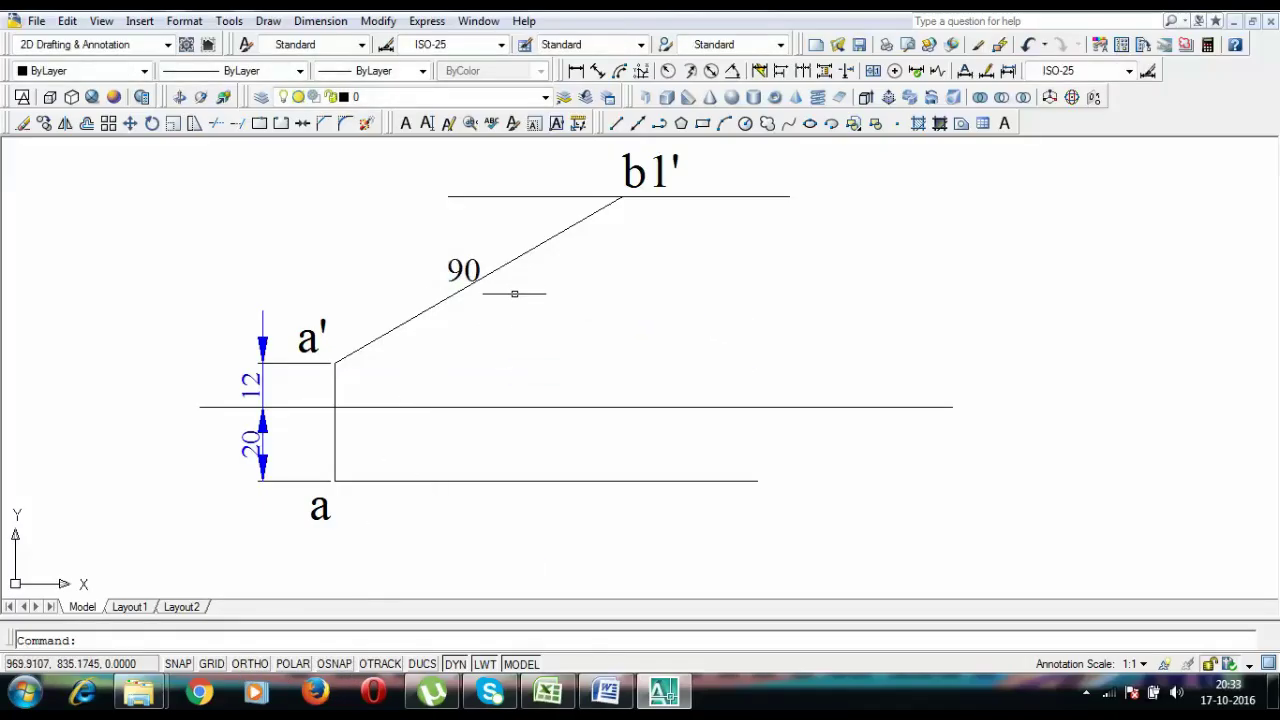
Review the given values in Word: true length 90 mm, θ 30°, ha 12 mm, da 20 mm.
left_click(605, 690)
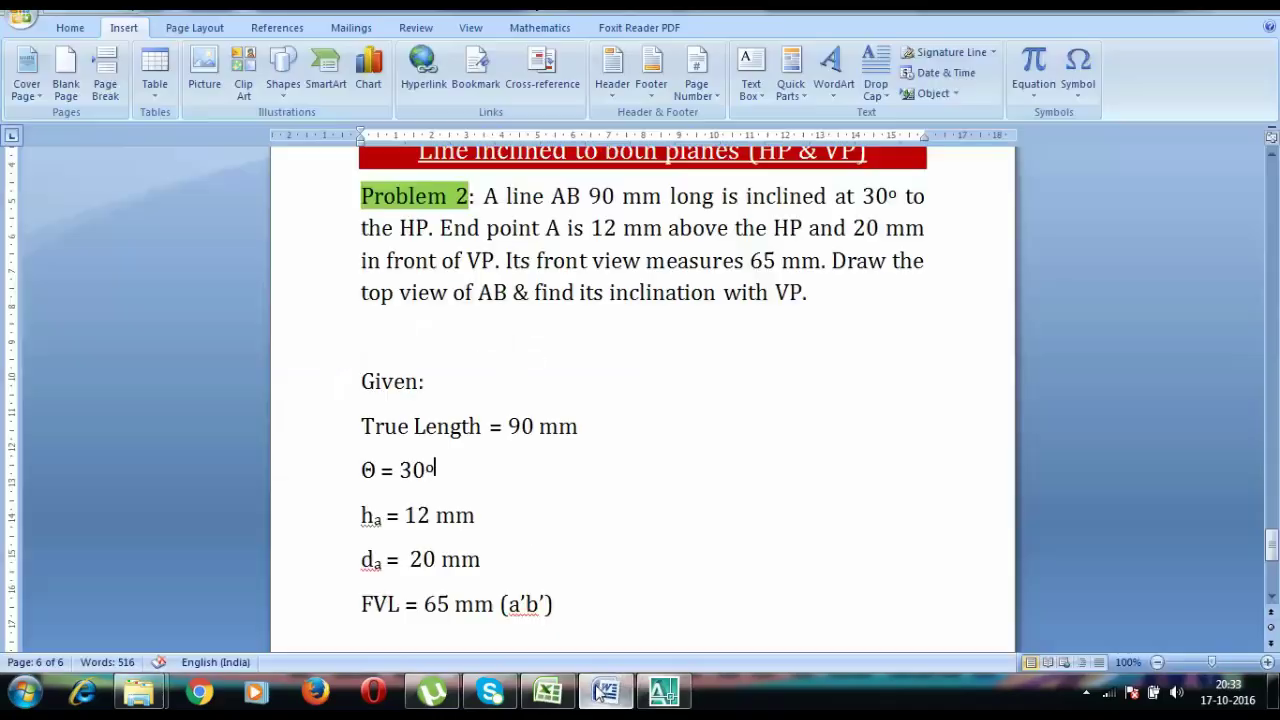
left_click_drag(572, 426, 400, 426)
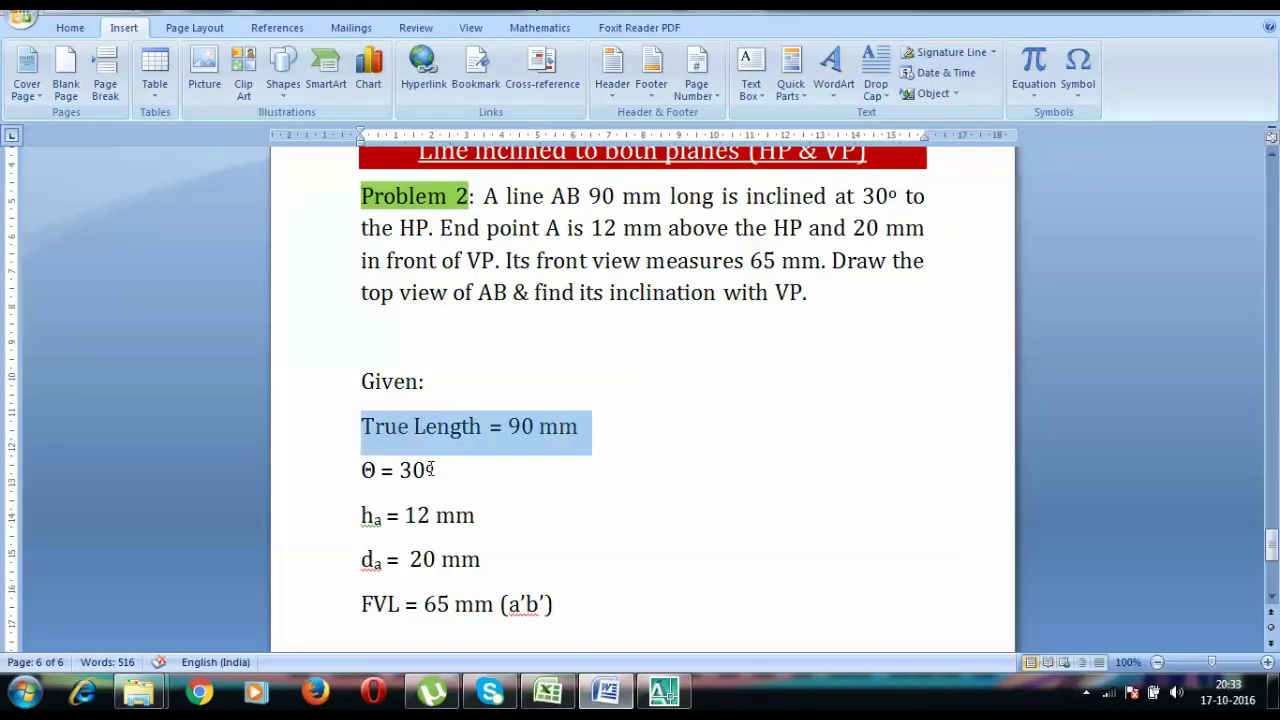
left_click_drag(433, 470, 361, 470)
triple_click(486, 516)
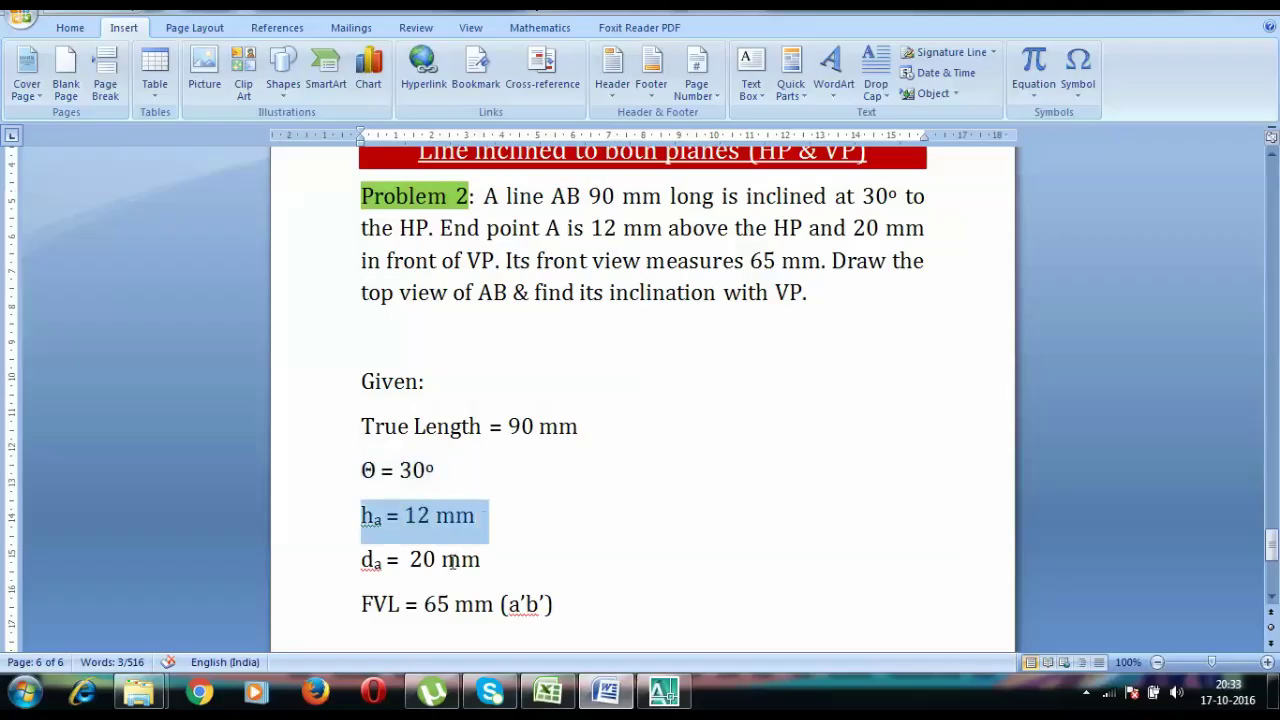
left_click_drag(493, 560, 360, 561)
scroll(499, 600, "down", 1)
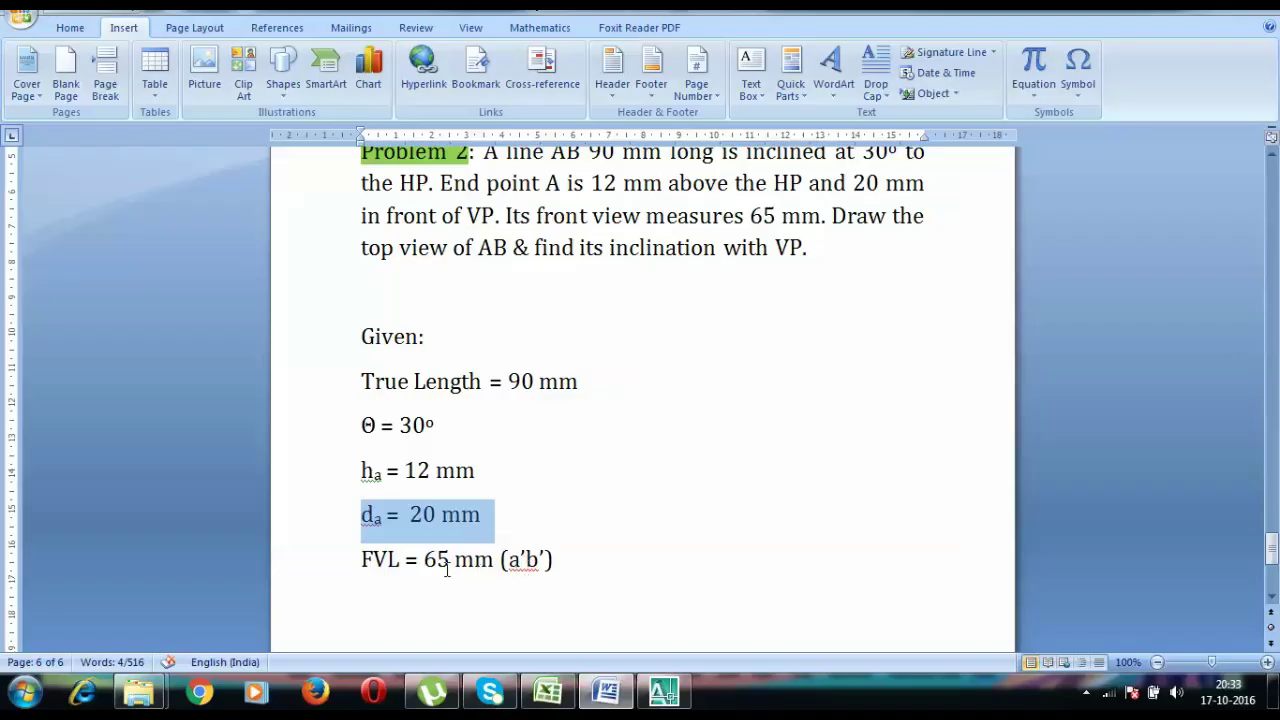
left_click(663, 690)
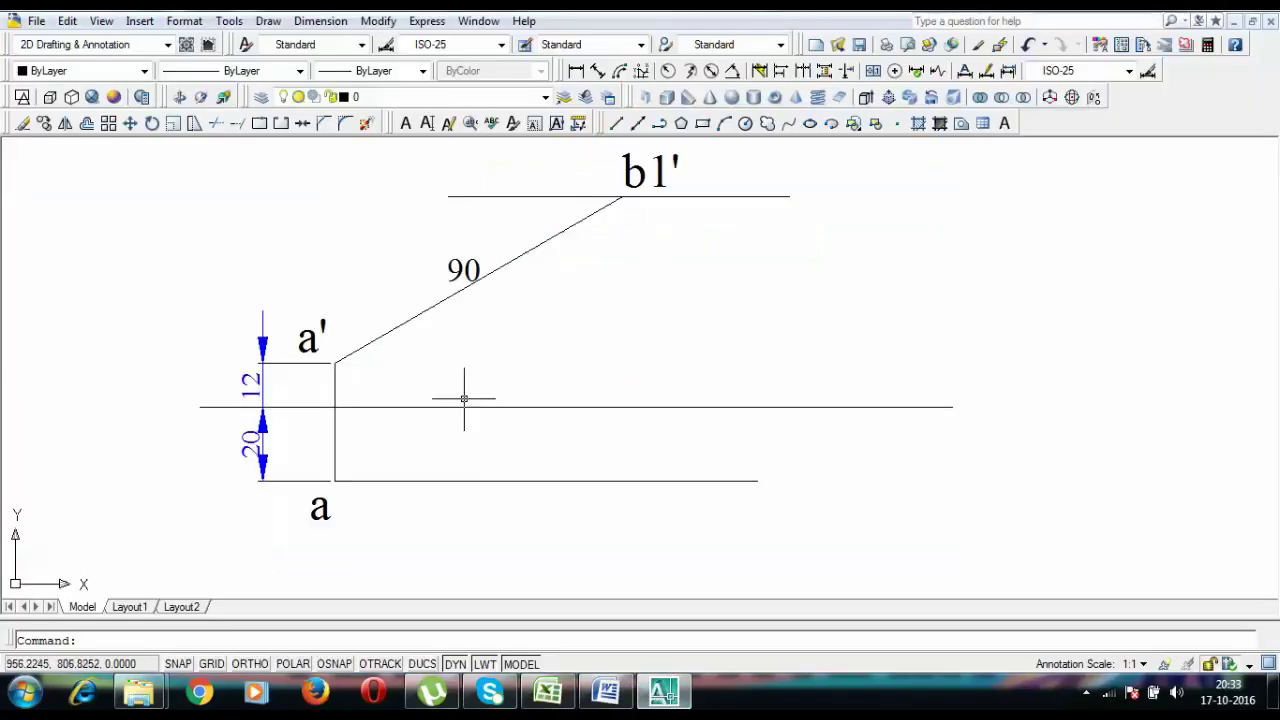
Draw an arc centred at a' cutting the horizontal line through b1'.
type("arc")
key("Return")
type("c")
key("Return")
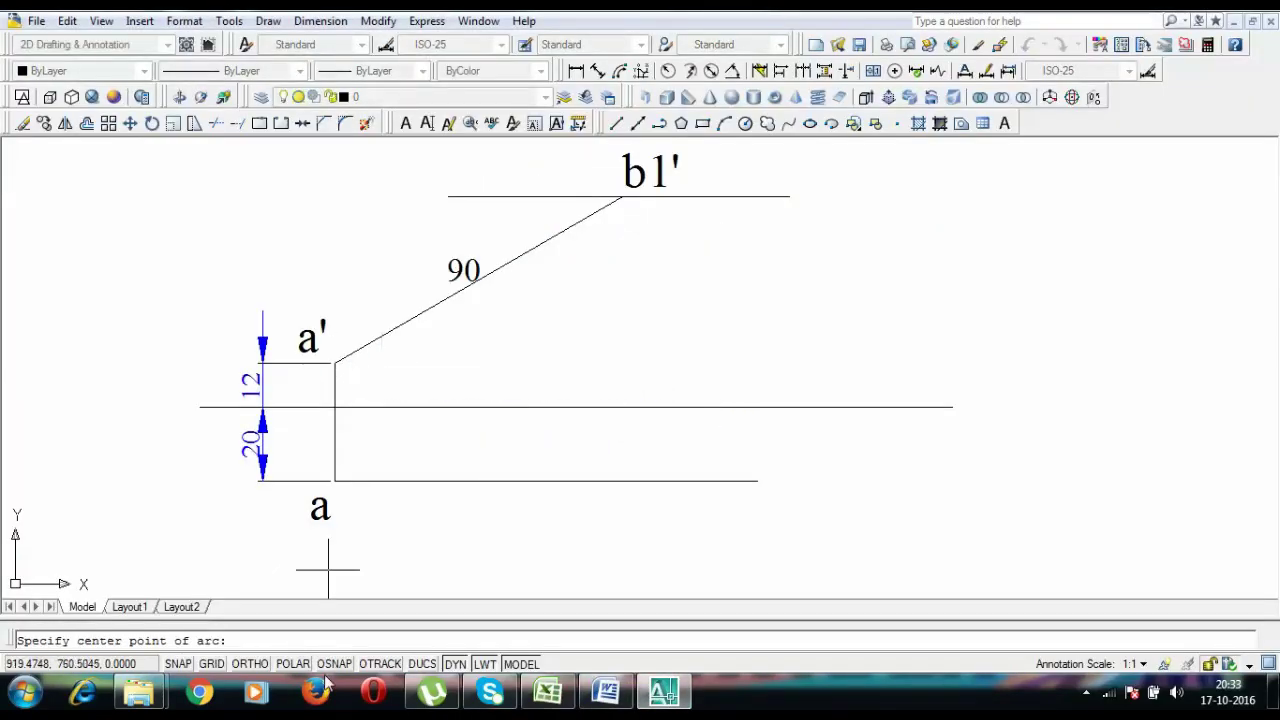
left_click(334, 362)
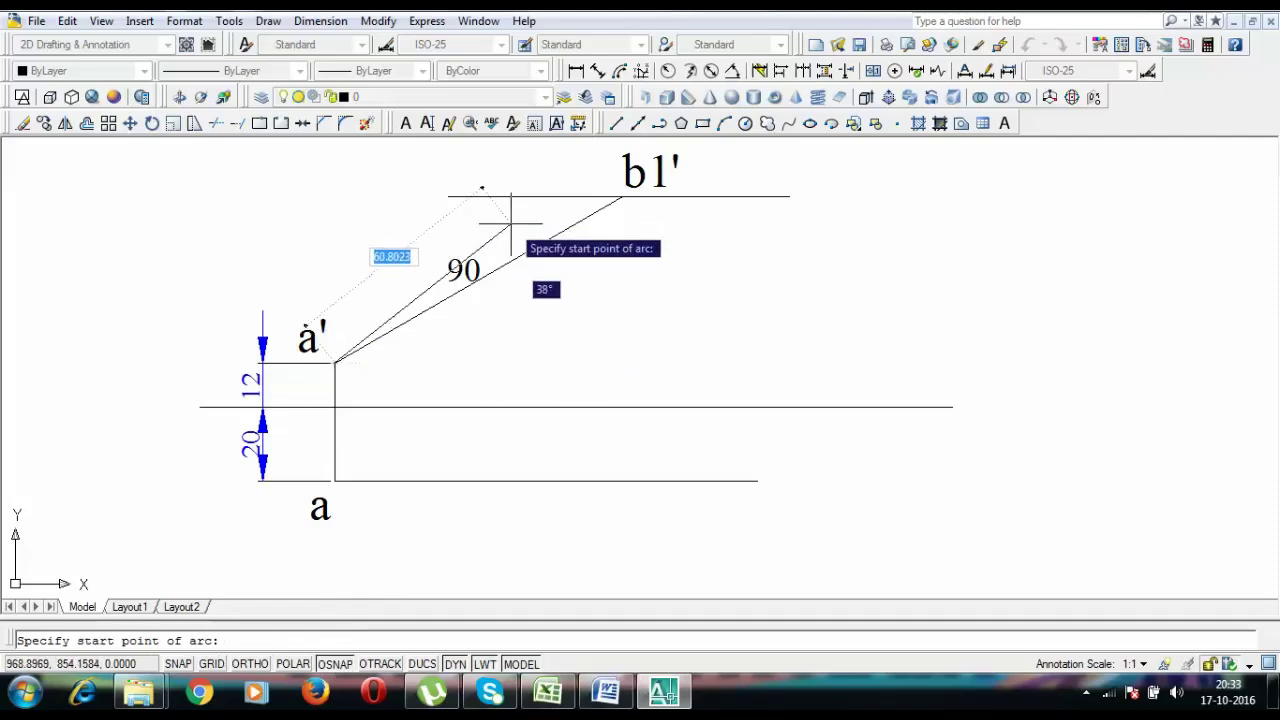
left_click(511, 224)
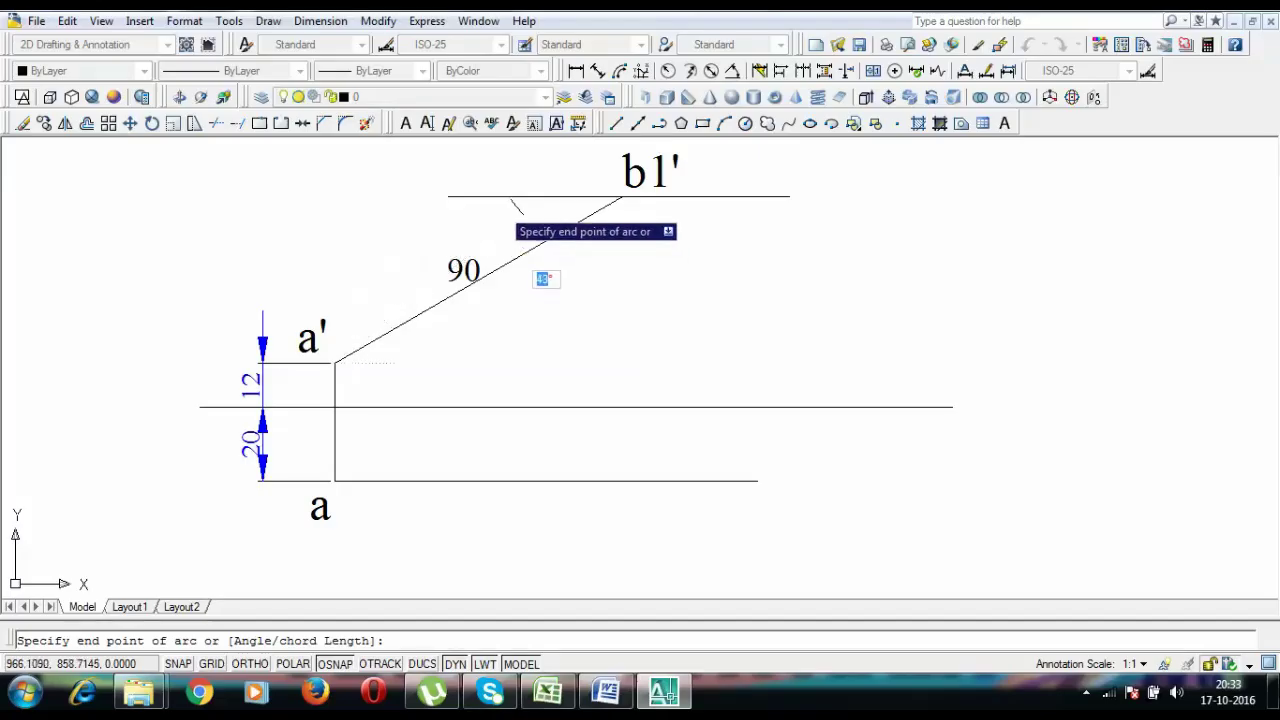
key("Escape")
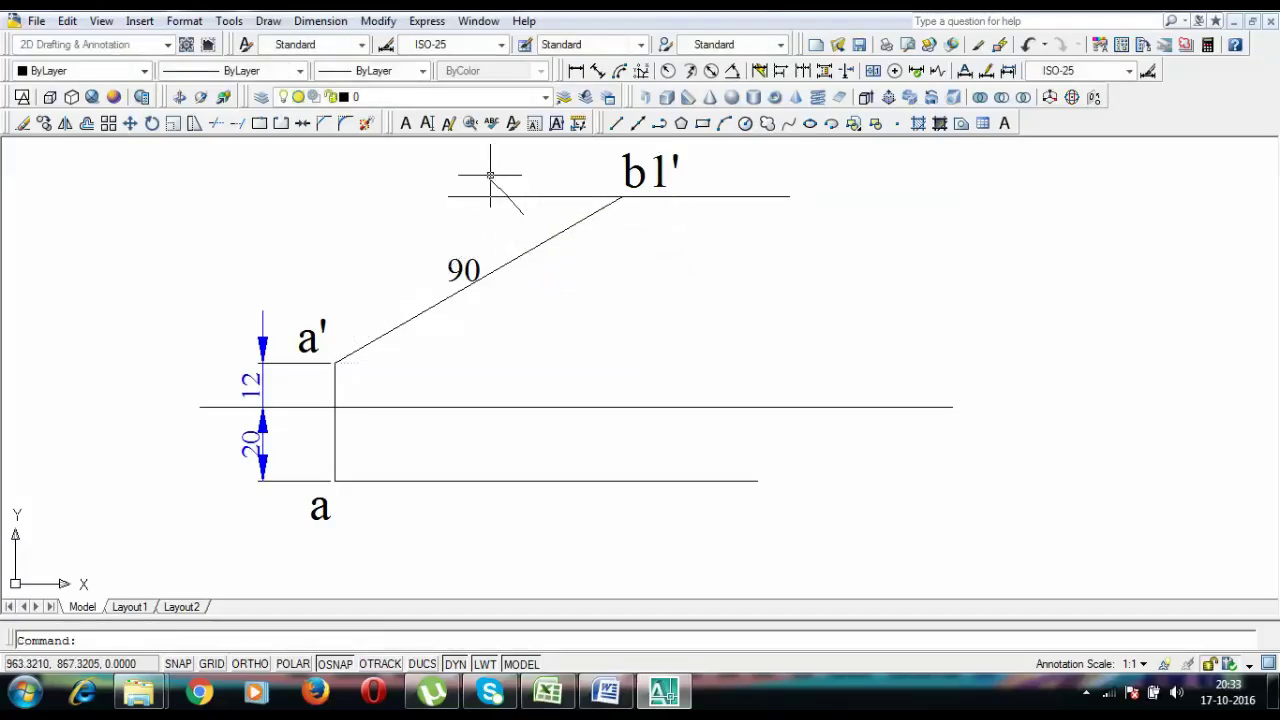
key("Return")
key("Escape")
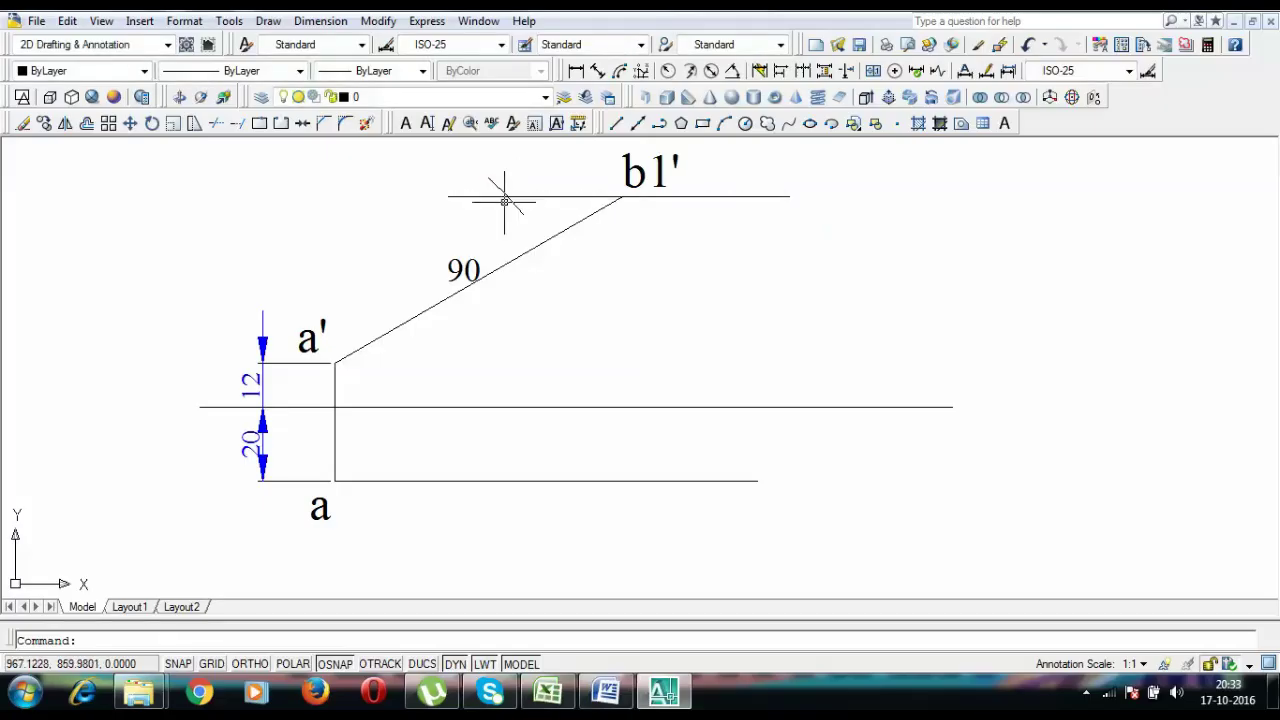
Join the arc's cut point to a', label it b', and thicken the line.
type("l")
key("Return")
left_click(504, 197)
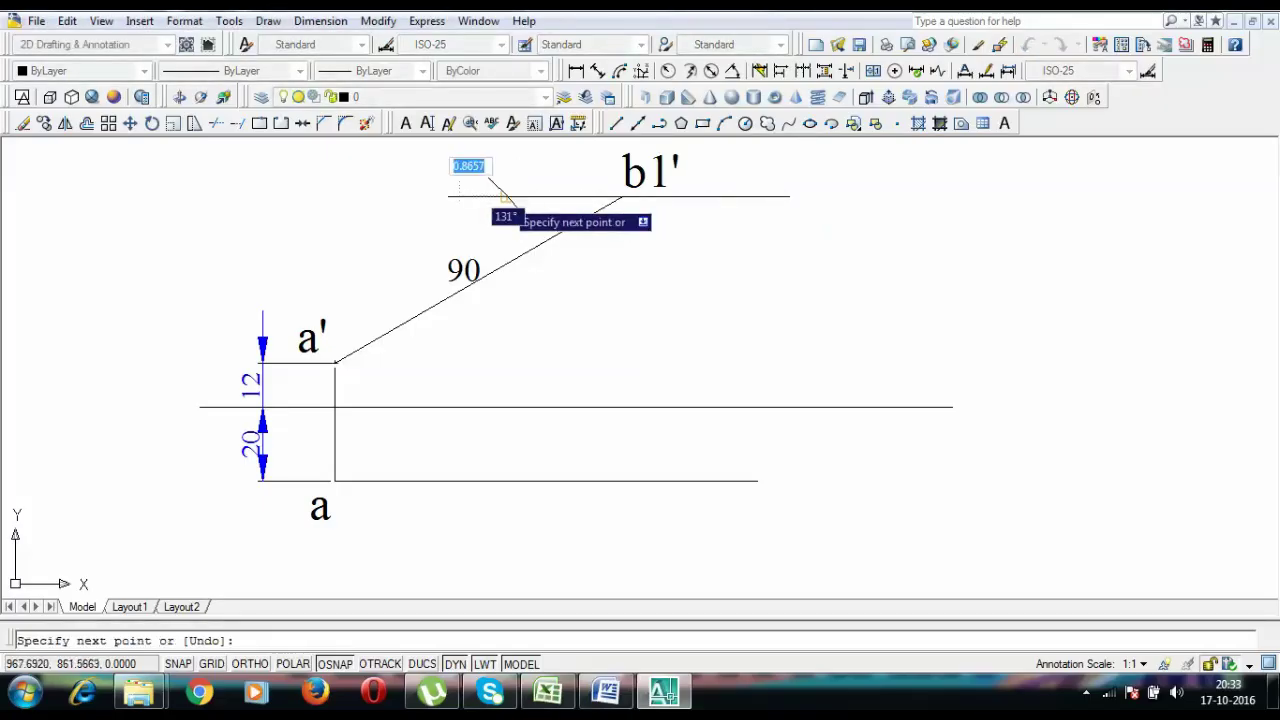
left_click(336, 362)
key("Return")
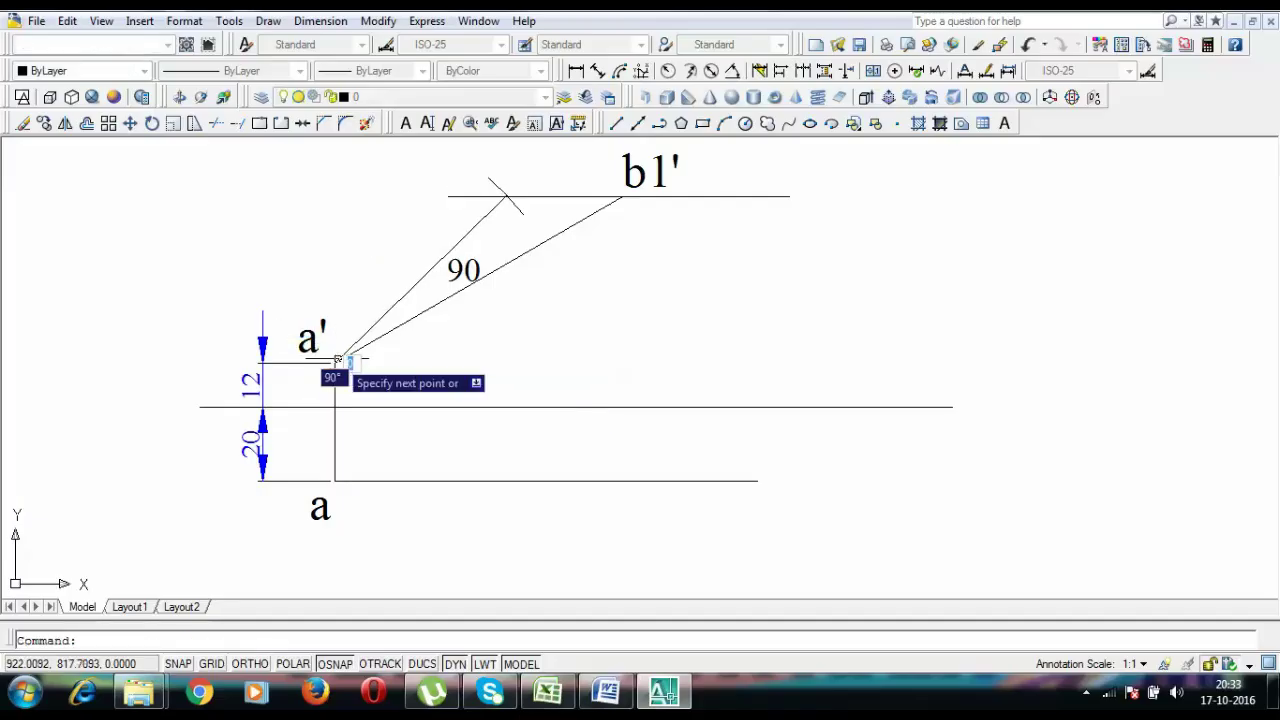
key("ctrl+v")
left_click(516, 176)
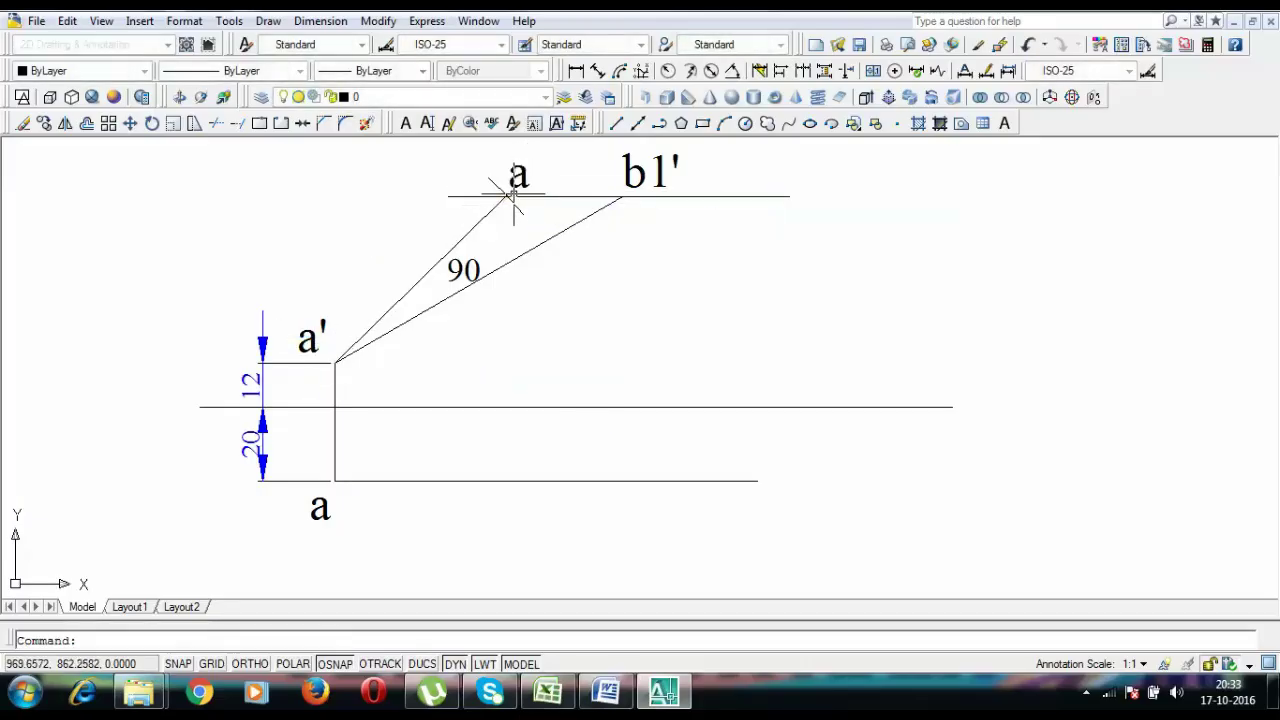
double_click(516, 178)
type("b")
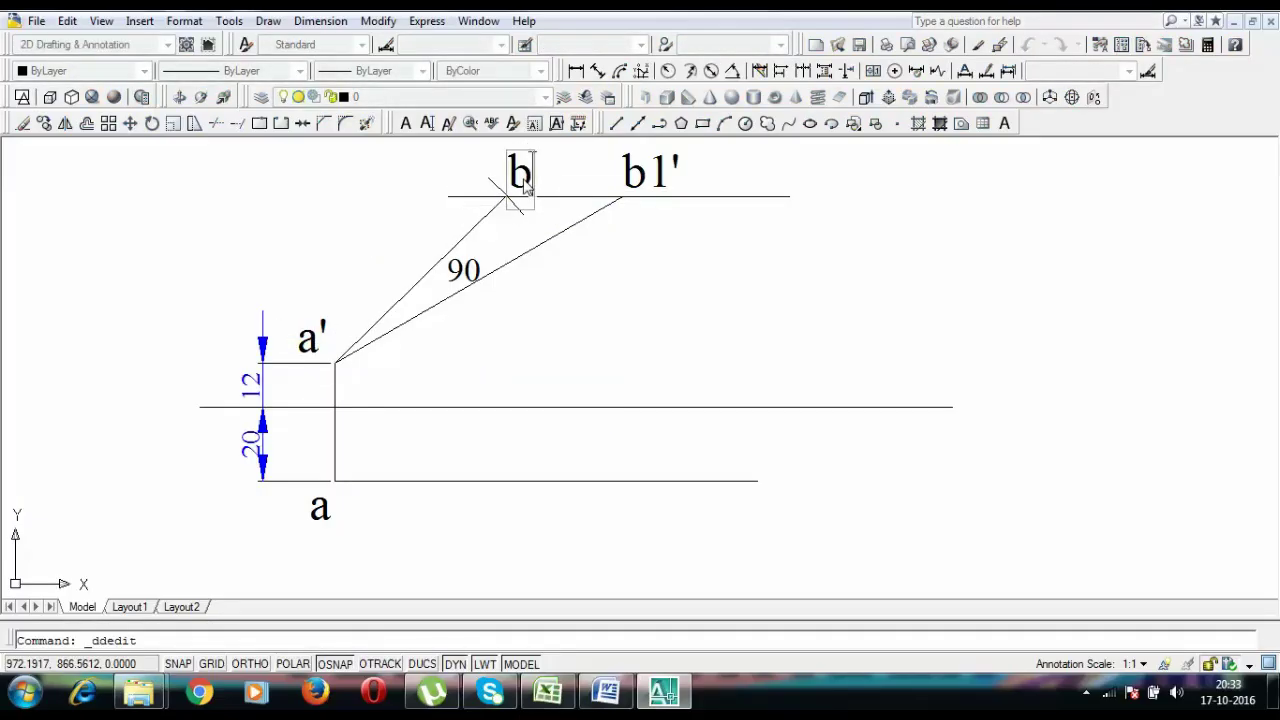
type("'")
key("Return")
key("Return")
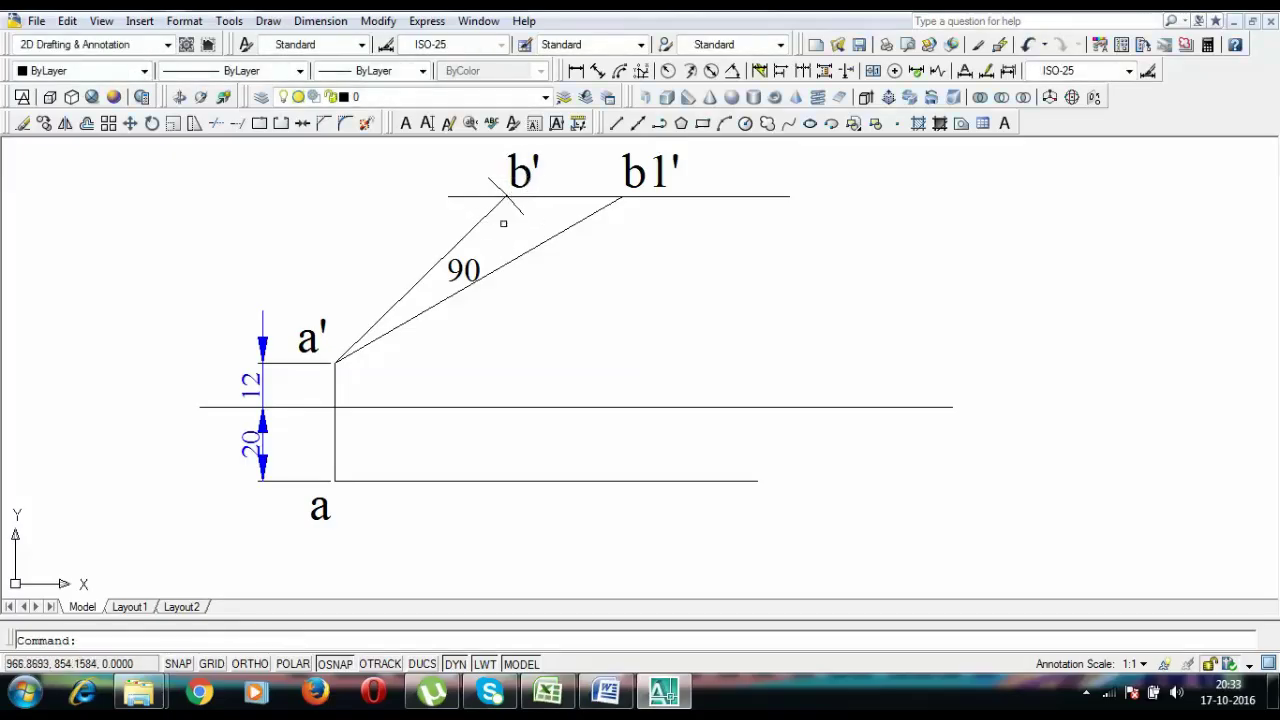
left_click(442, 258)
left_click(422, 70)
Give the front view line a'b' a 0.30 mm lineweight.
scroll(410, 200, "up", 5)
left_click(410, 97)
key("Escape")
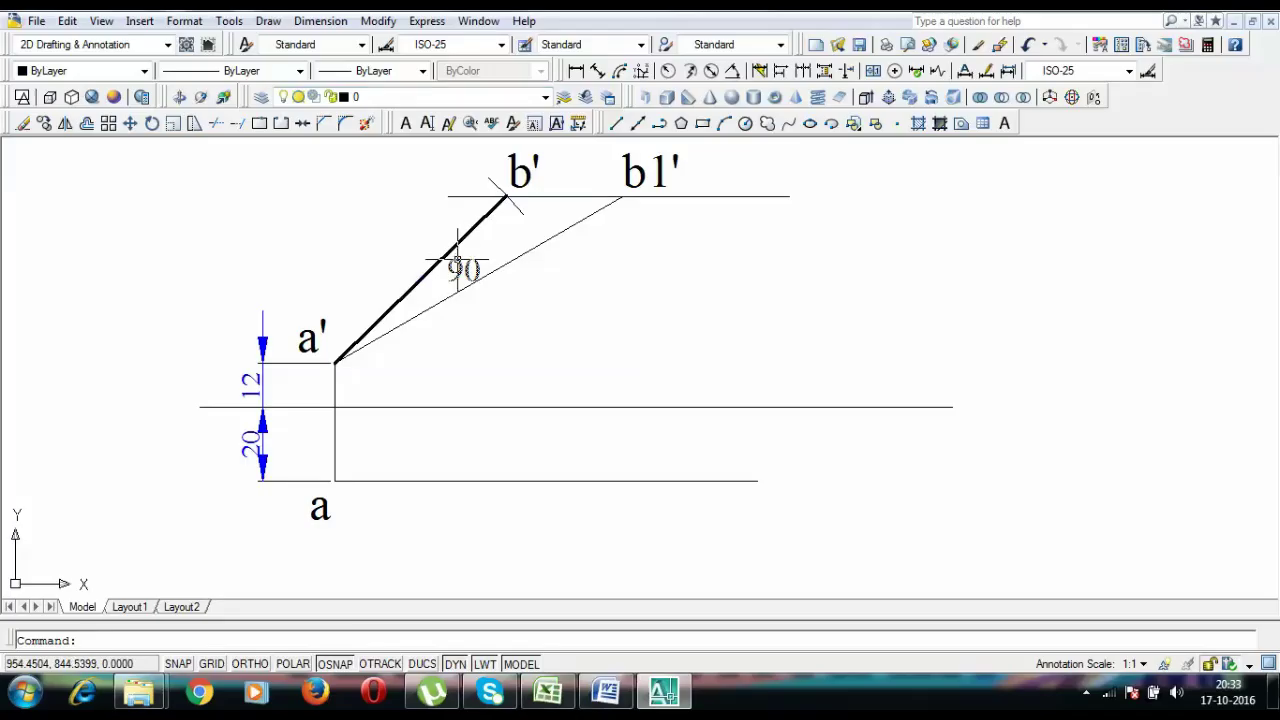
Draw a horizontal line from a' to the right with ortho on.
key("l")
key("Return")
left_click(334, 362)
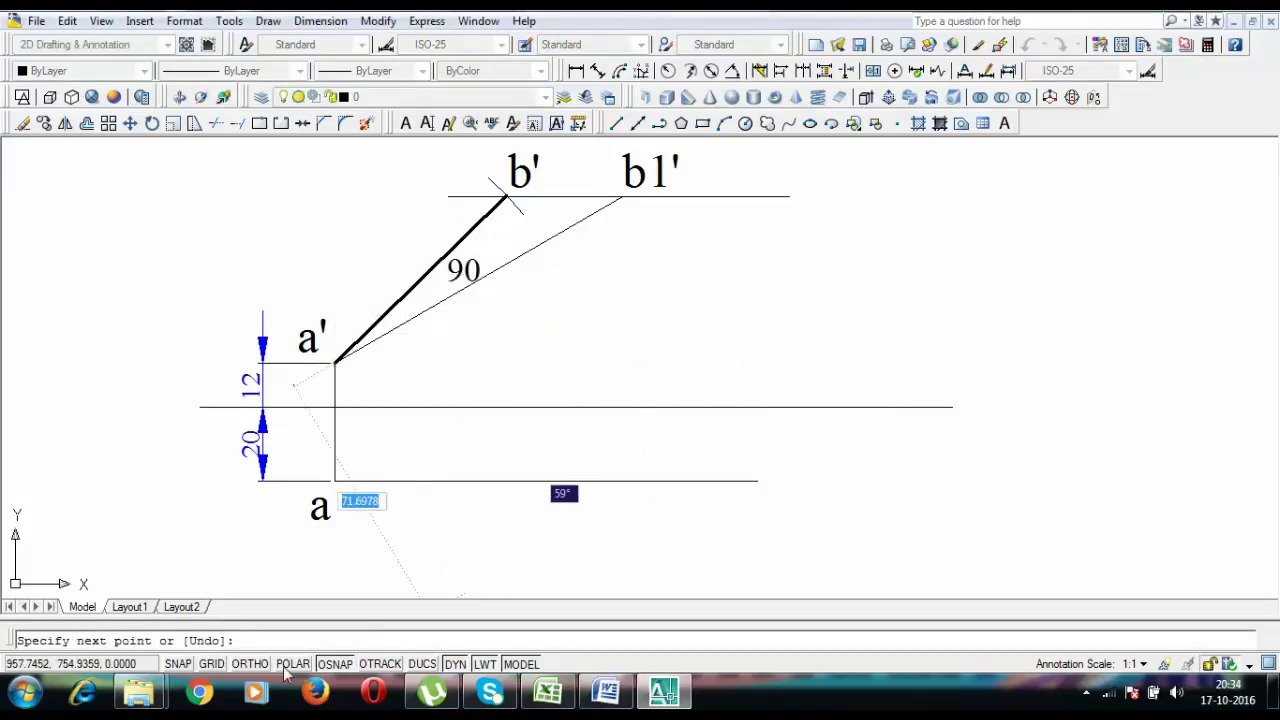
key("F8")
left_click(738, 356)
key("Return")
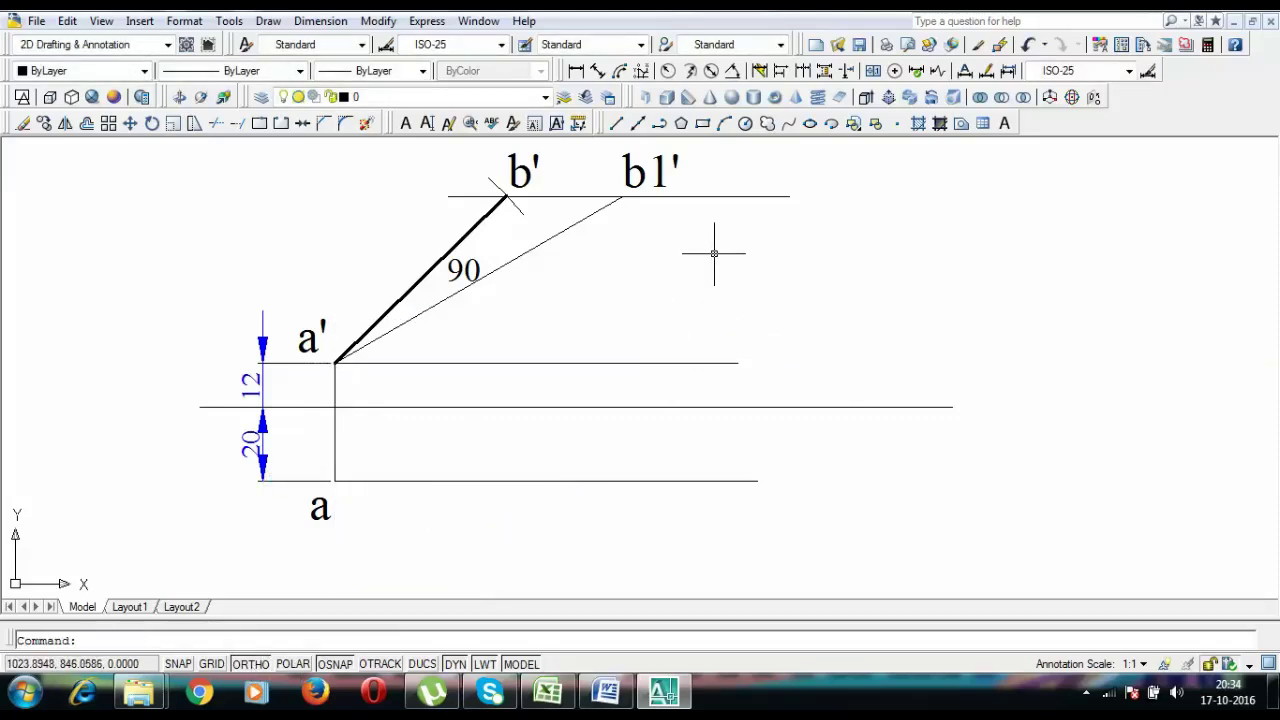
Drop a vertical projector from b1' down to the lower horizontal line.
key("Return")
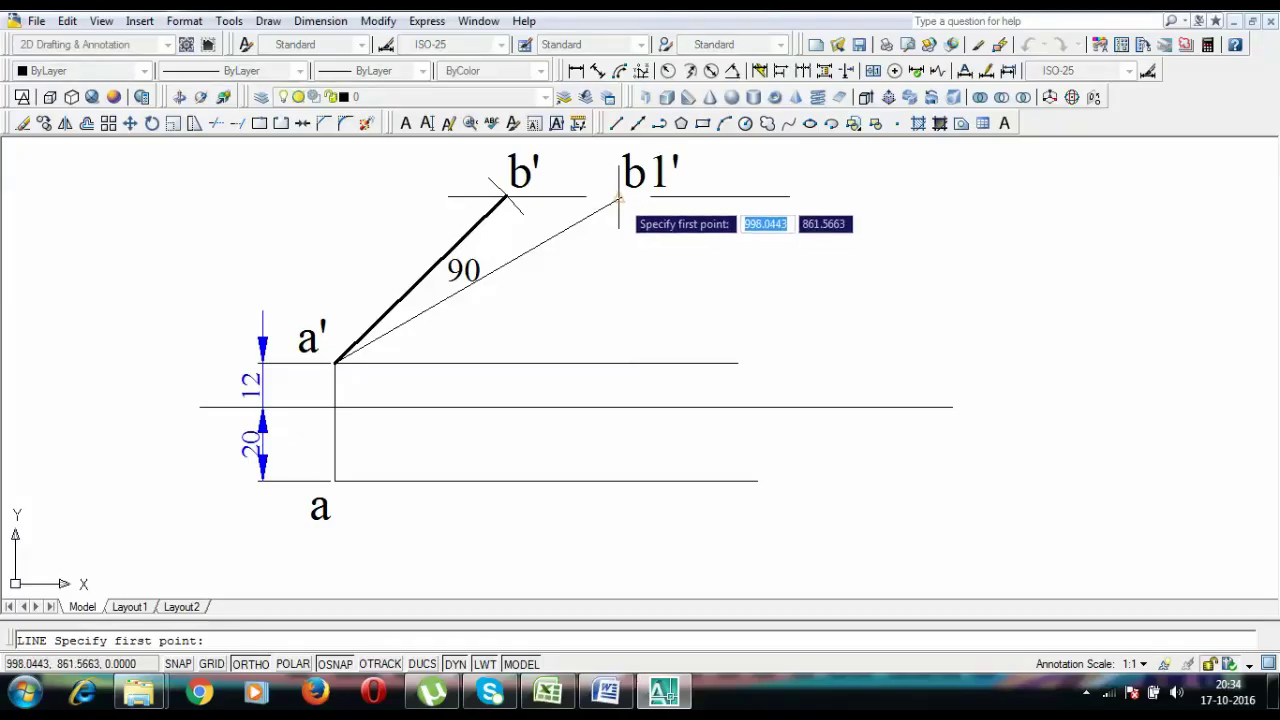
left_click(622, 197)
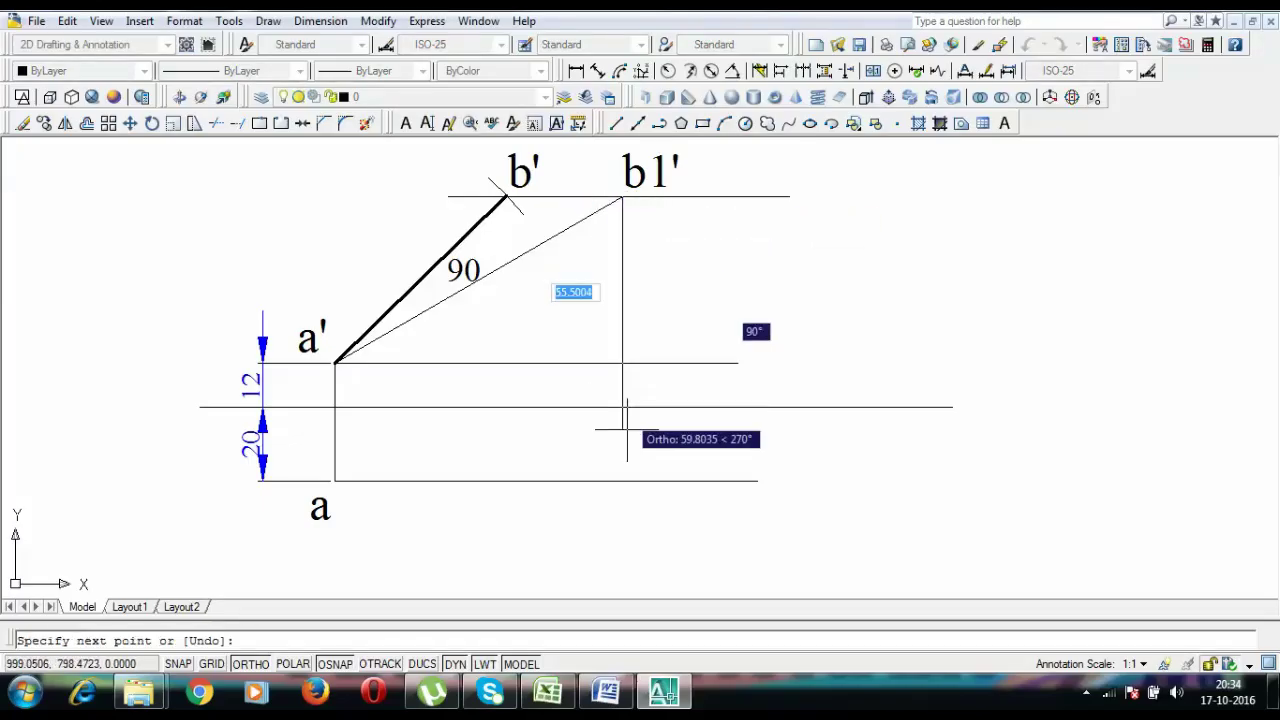
type("7")
left_click(621, 482)
key("Return")
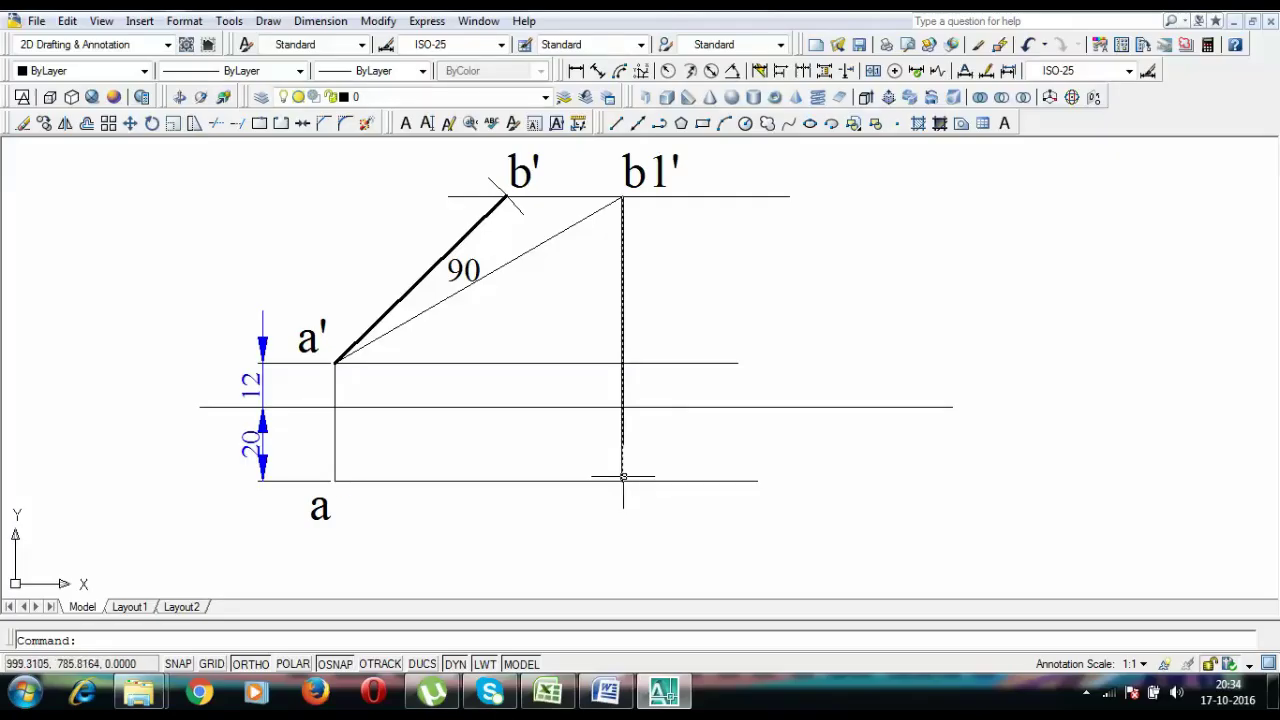
Paste a copy of the a label at the projector's foot and change it to b1.
key("ctrl+v")
left_click(623, 477)
double_click(633, 460)
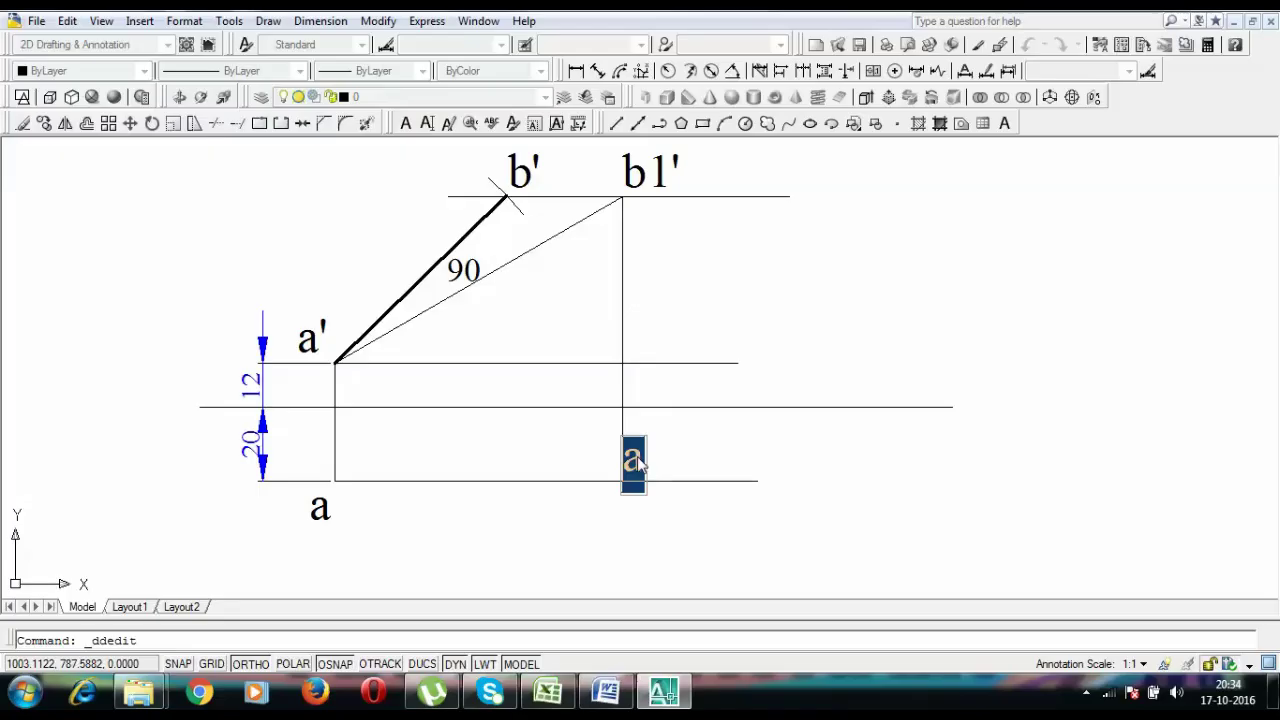
key("Return")
key("Return")
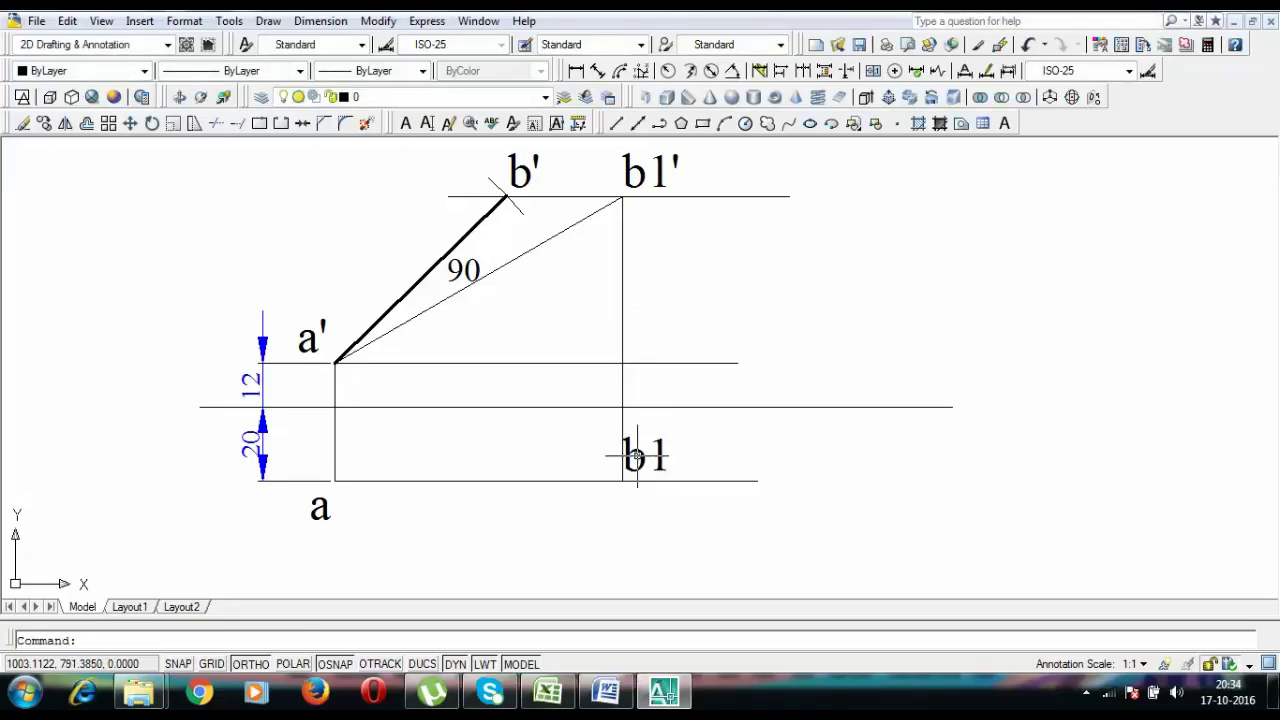
scroll(659, 412, "down", 2)
scroll(614, 312, "down", 1)
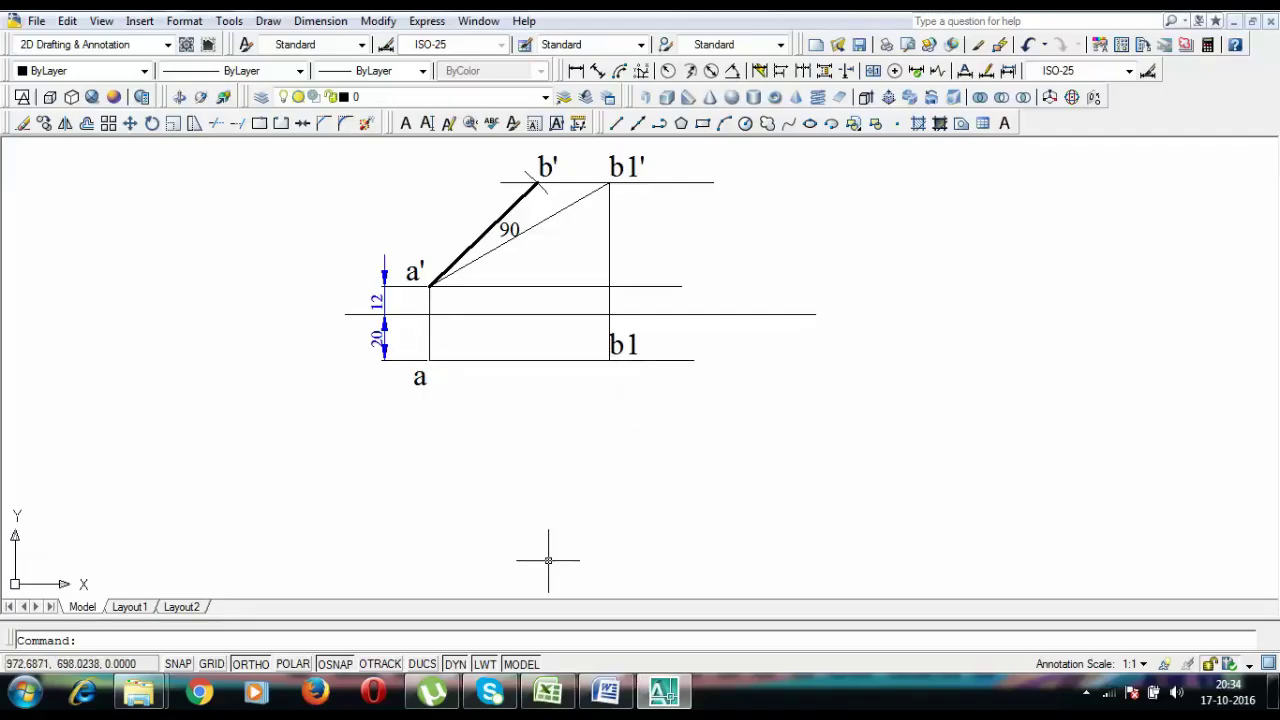
Start a centre-first arc at a through b1, then abandon it.
scroll(548, 560, "up", 2)
middle_click_drag(531, 449, 518, 509)
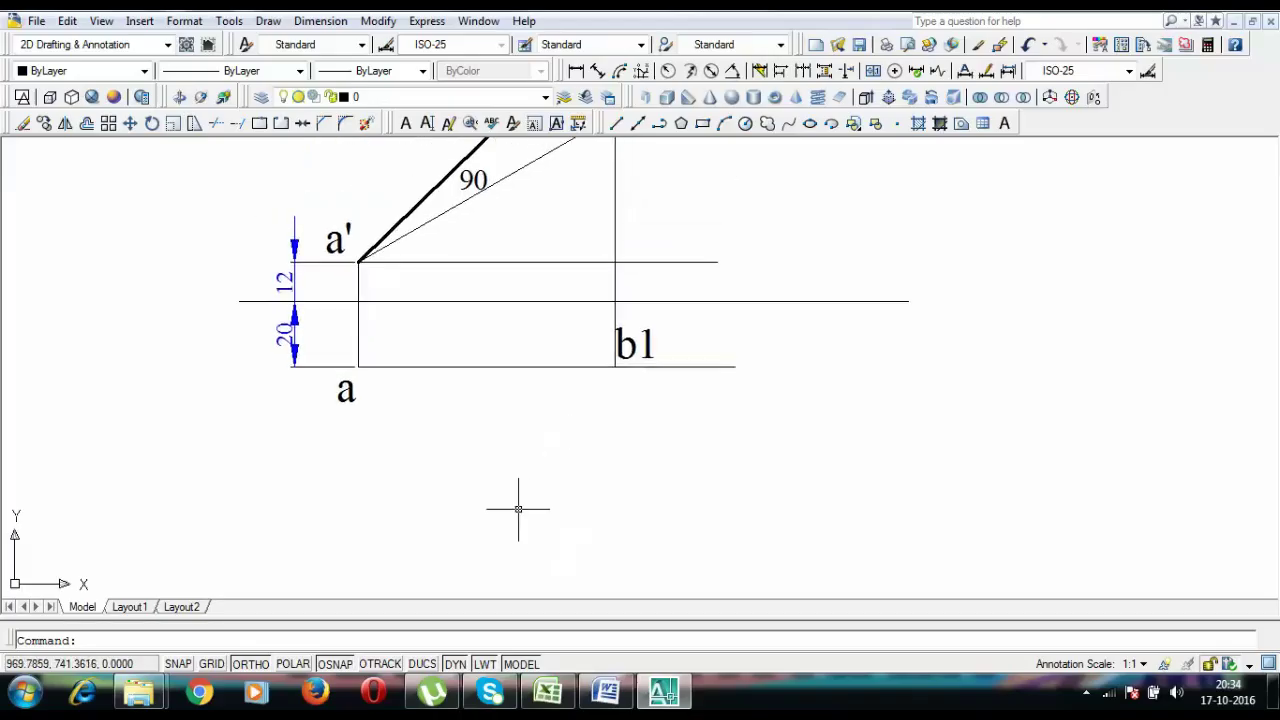
type("arc")
key("Return")
type("c")
key("Return")
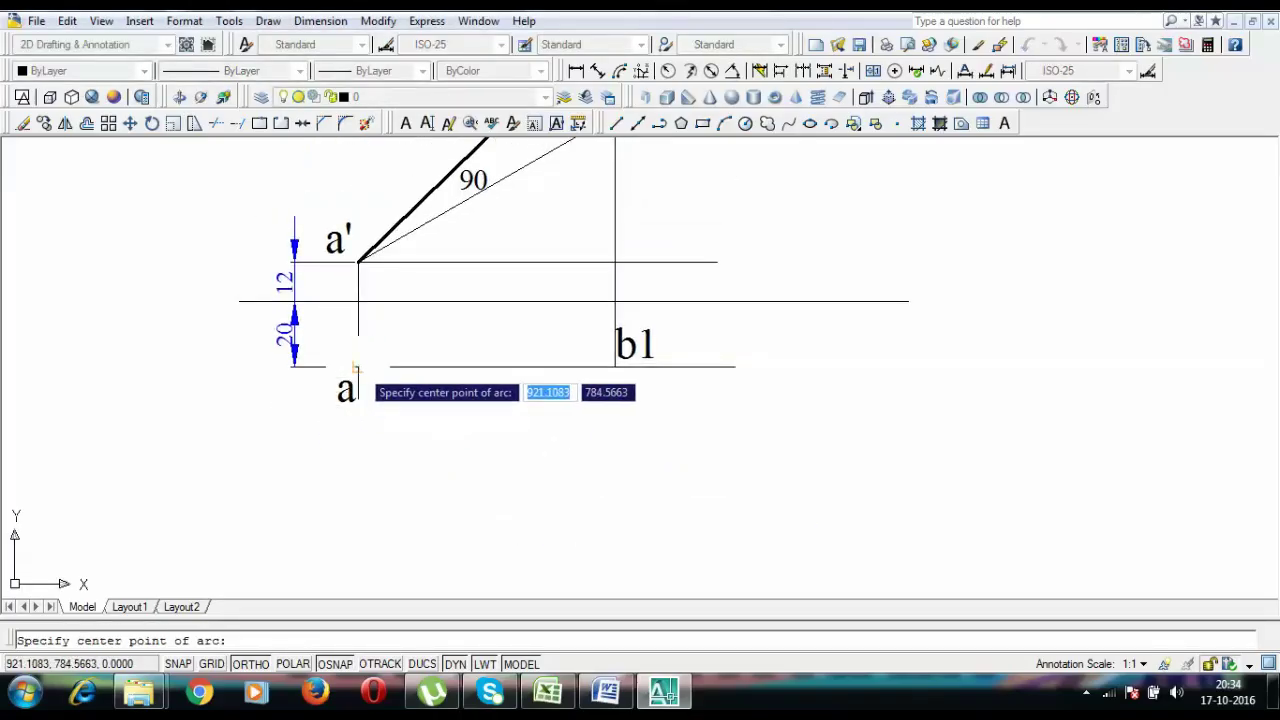
left_click(360, 367)
left_click(614, 367)
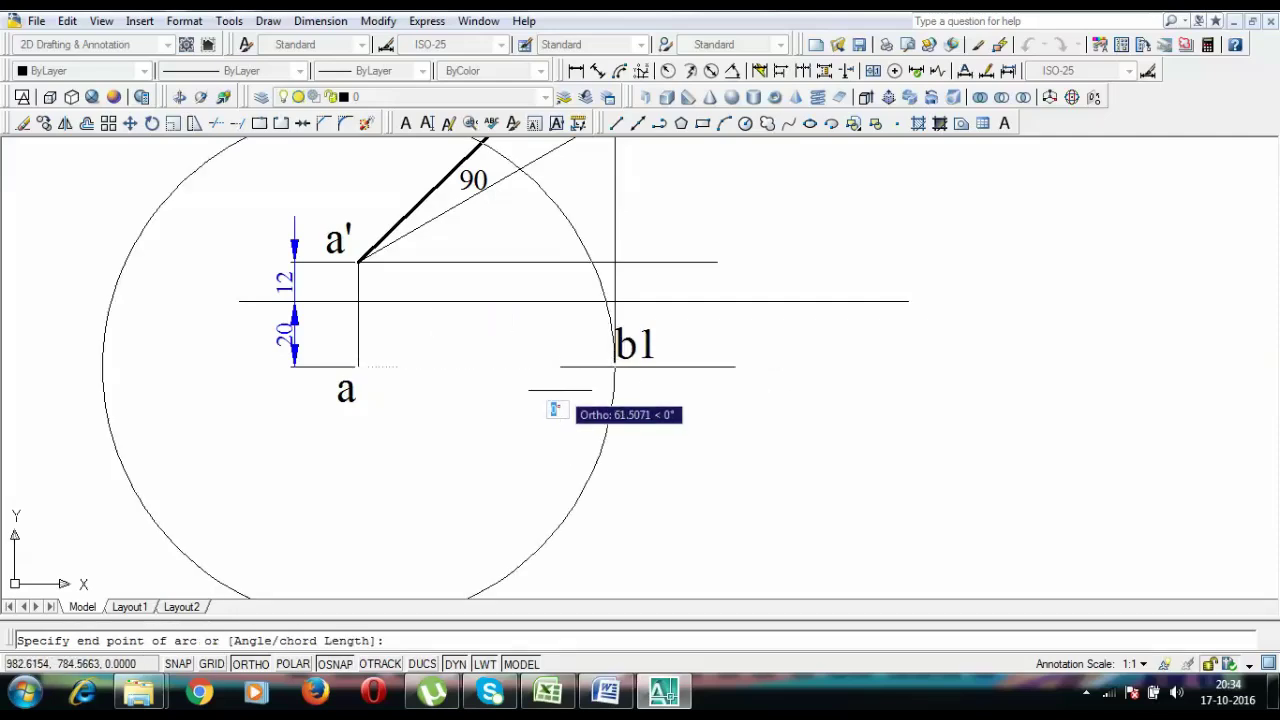
key("F8")
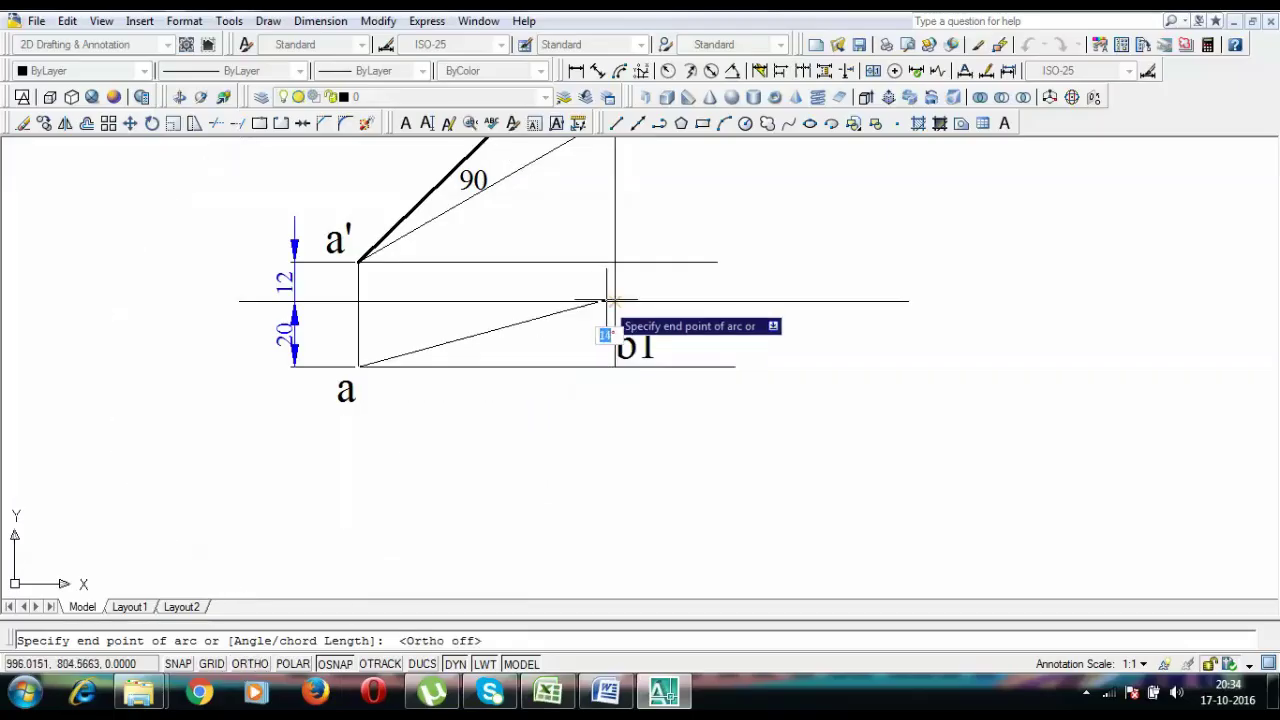
key("Escape")
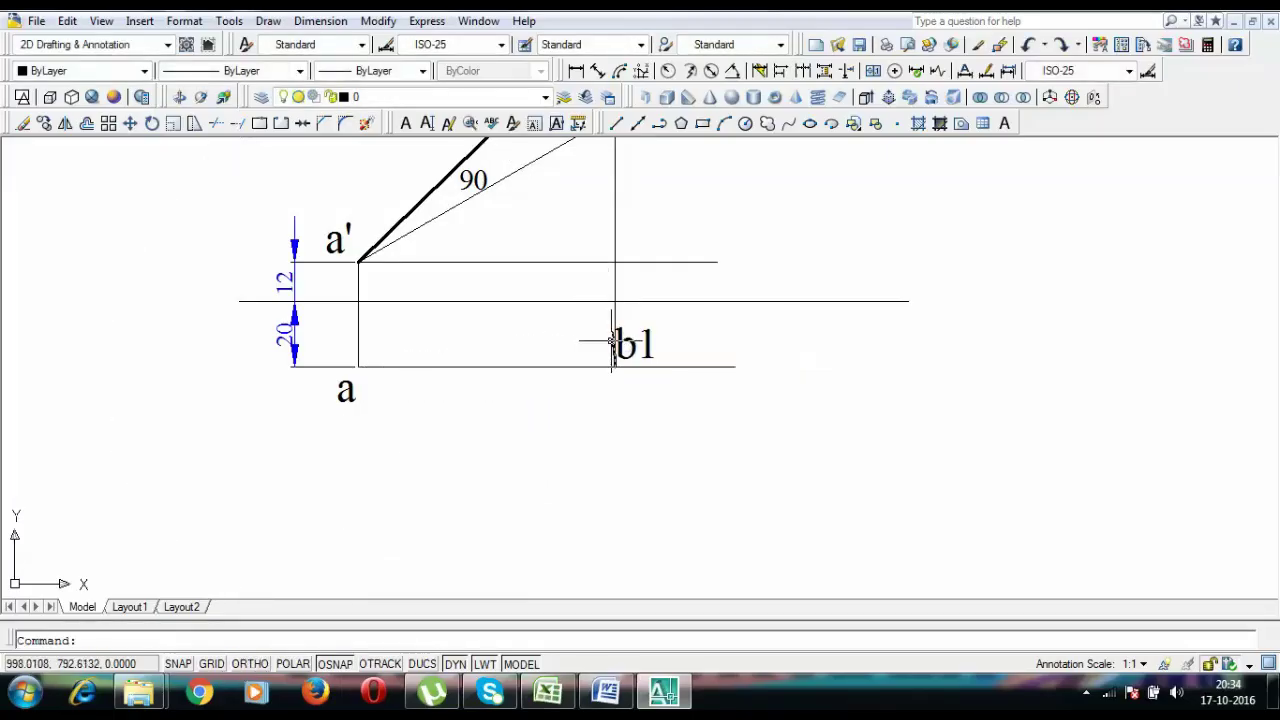
Stretch the existing arc's end grip from b1 down and left below the top view.
left_click(612, 341)
left_click(615, 380)
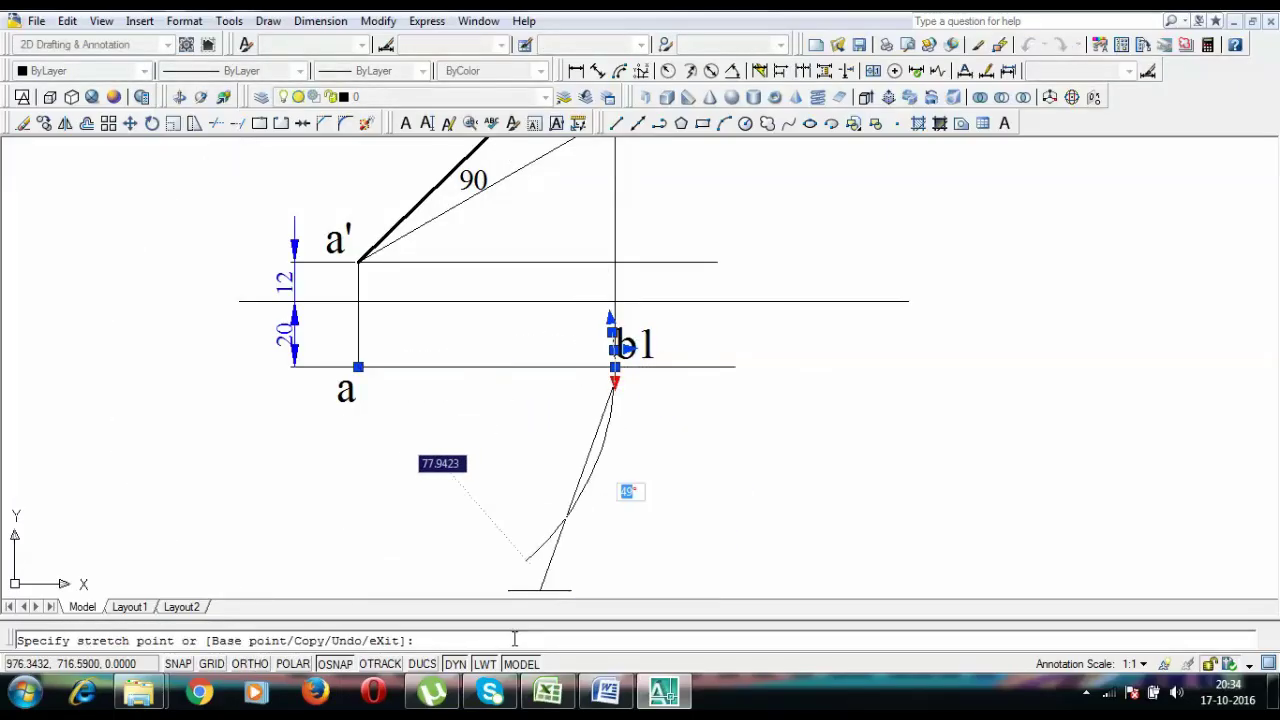
scroll(486, 598, "down", 2)
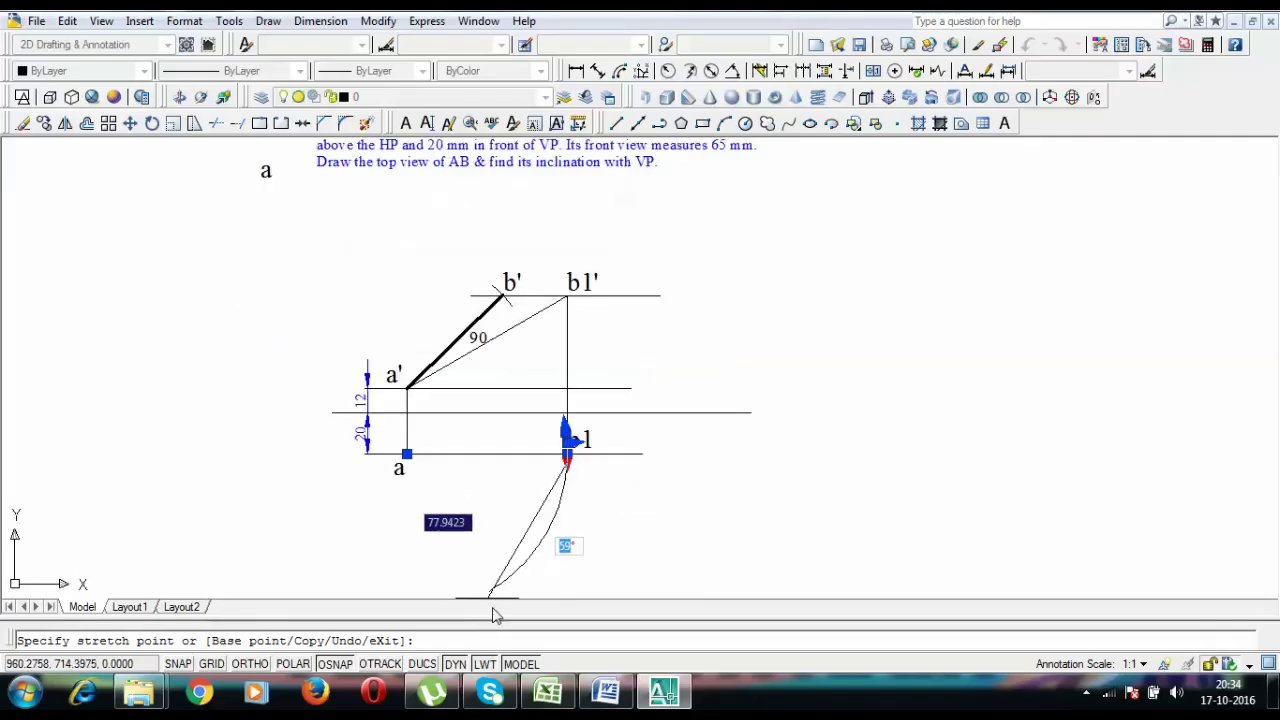
left_click(486, 589)
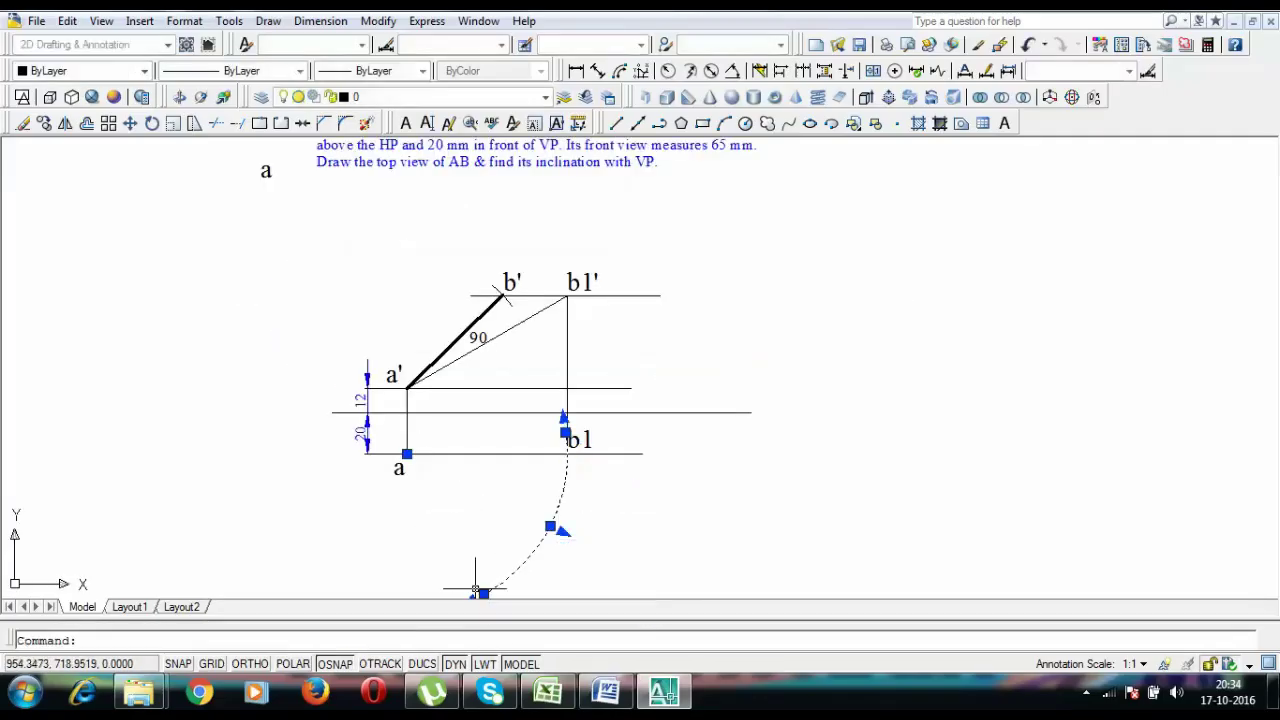
type("a")
key("Return")
Draw a vertical projector from b' straight down to just past the arc.
middle_click_drag(652, 428, 711, 340)
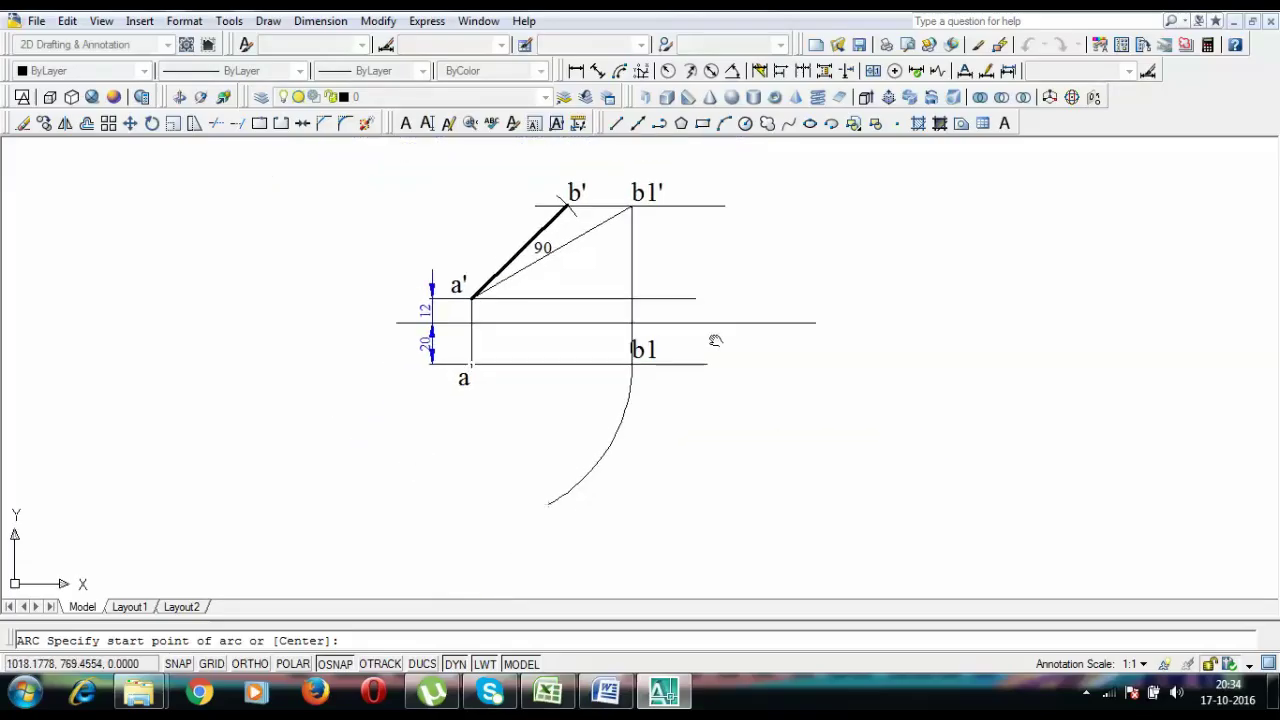
scroll(493, 342, "up", 2)
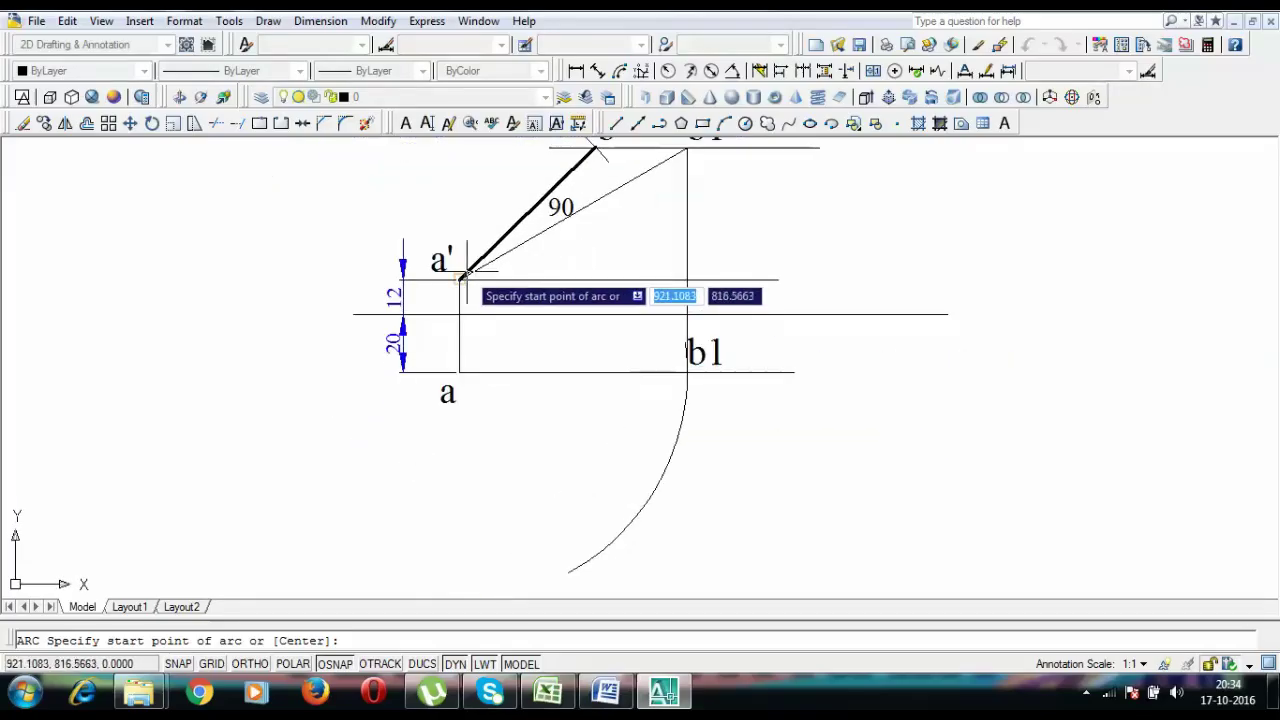
middle_click_drag(534, 358, 474, 443)
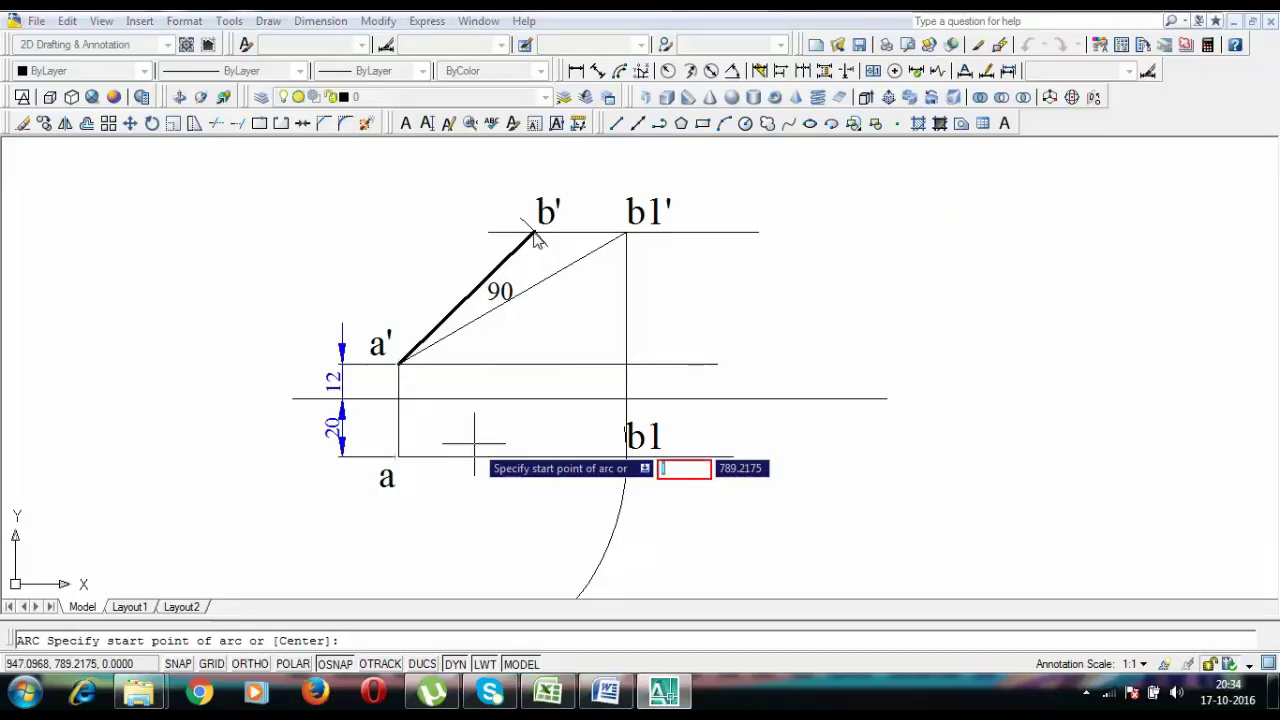
key("Escape")
type("l")
key("Return")
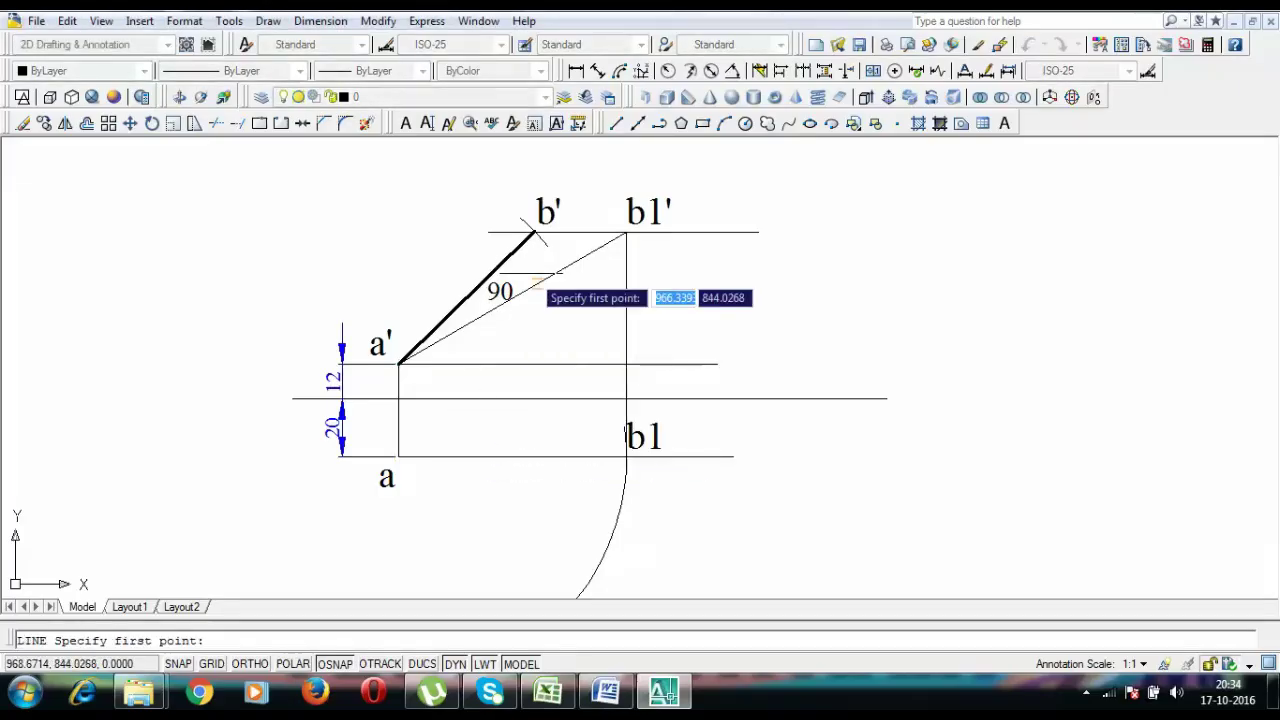
left_click(533, 235)
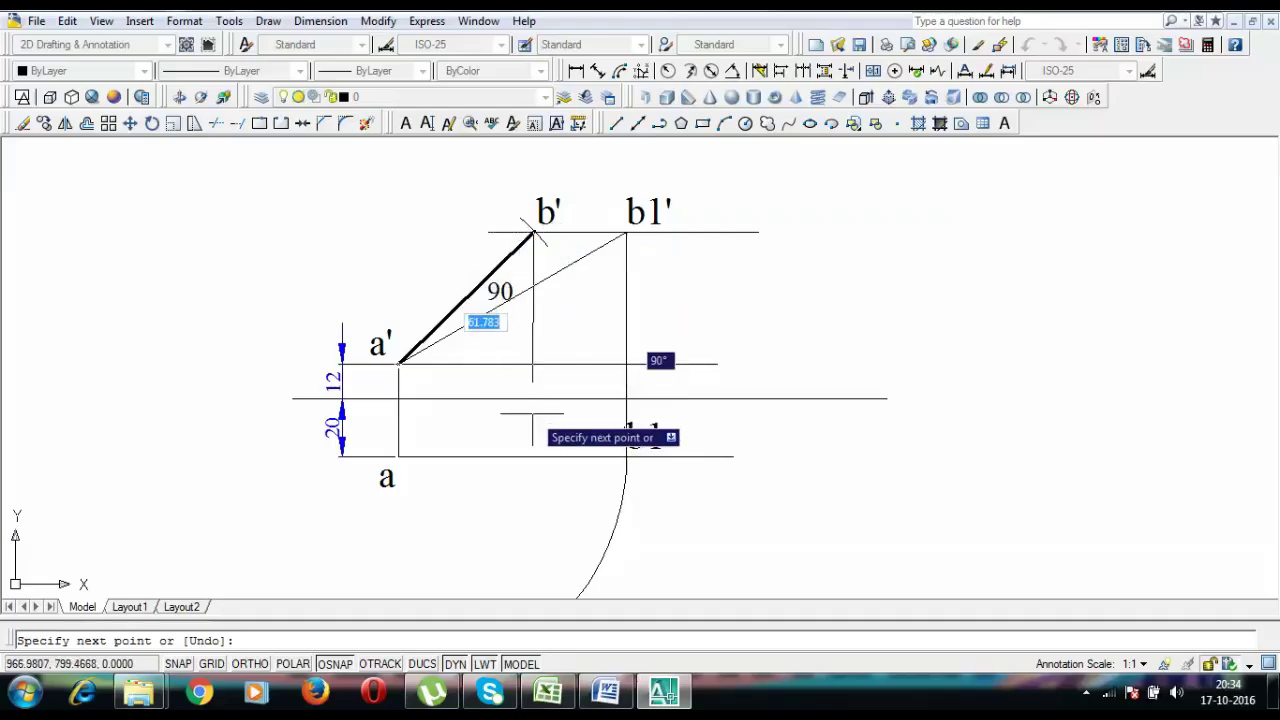
left_click(258, 668)
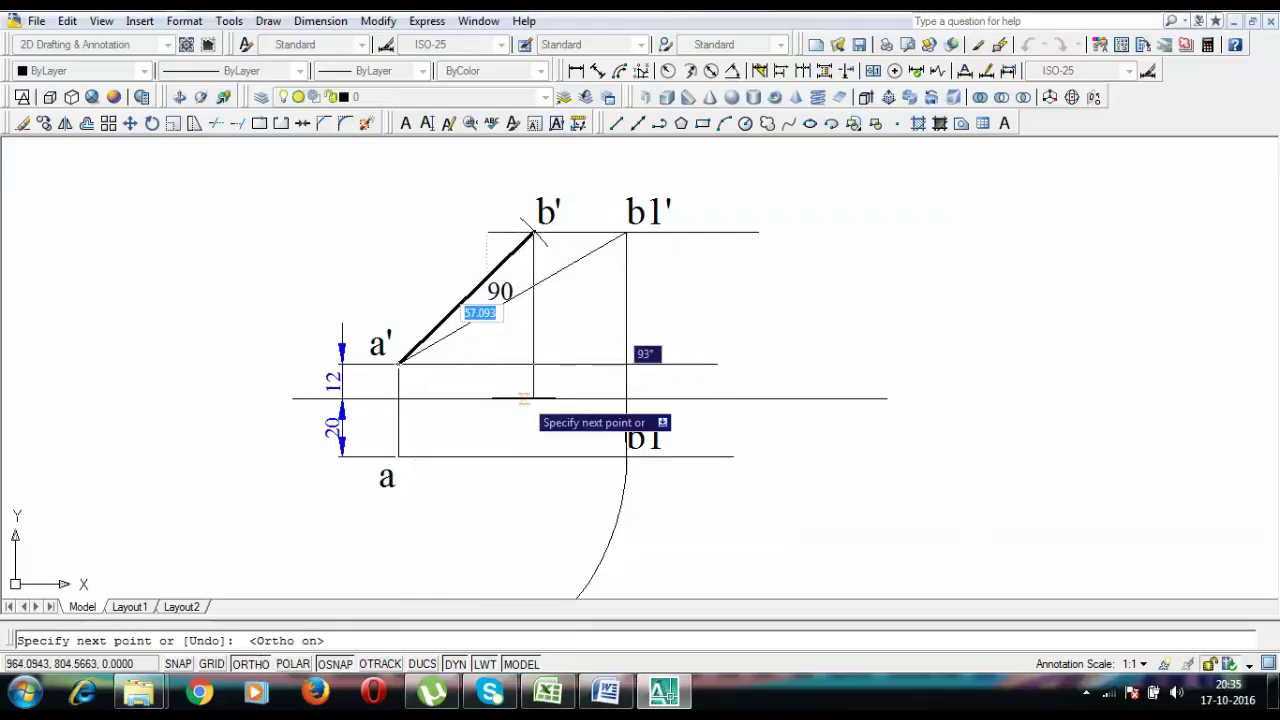
scroll(533, 400, "down", 2)
left_click(532, 497)
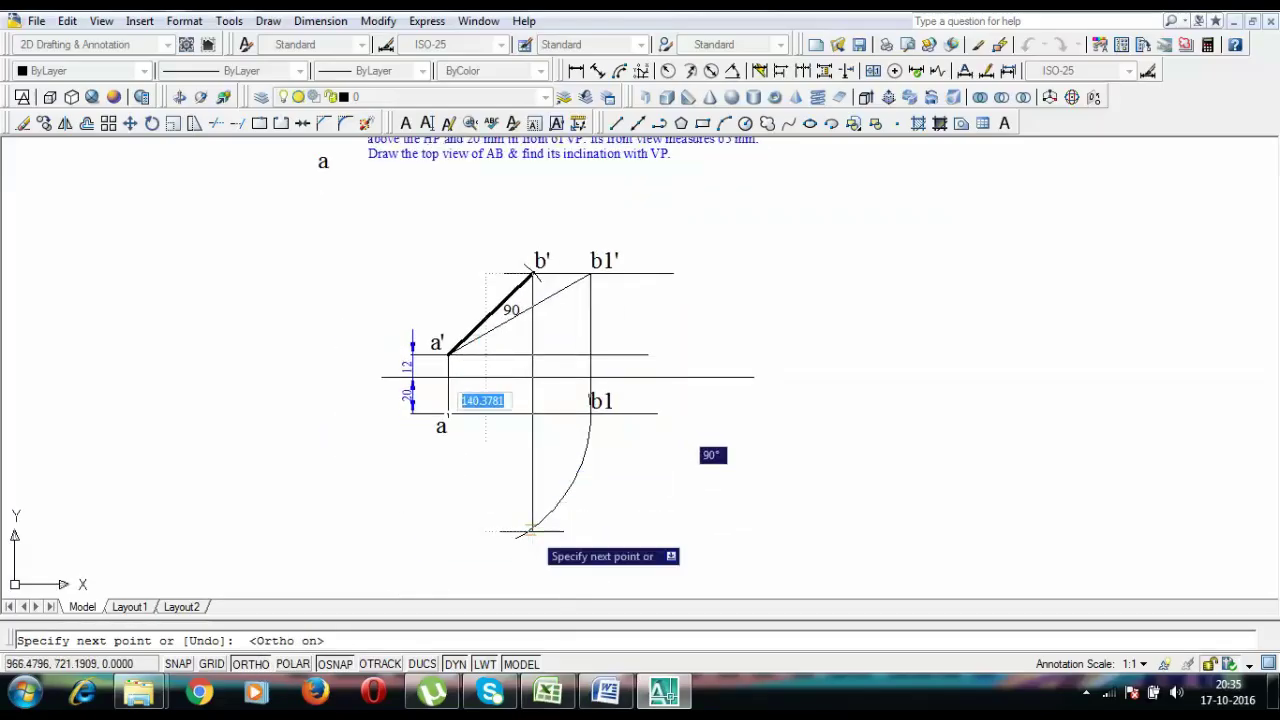
left_click(531, 528)
key("Return")
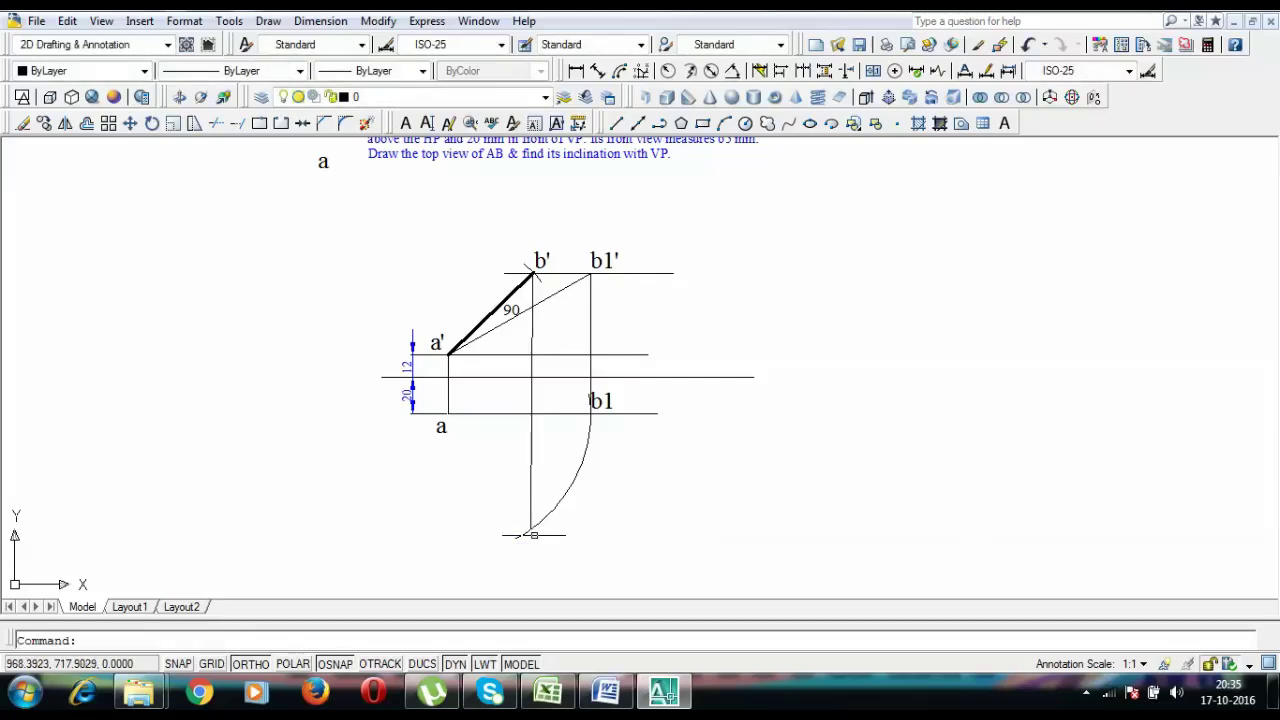
Paste a copy of label a where the projector meets the arc.
scroll(534, 535, "up", 2)
middle_click_drag(541, 585, 531, 531)
key("ctrl+v")
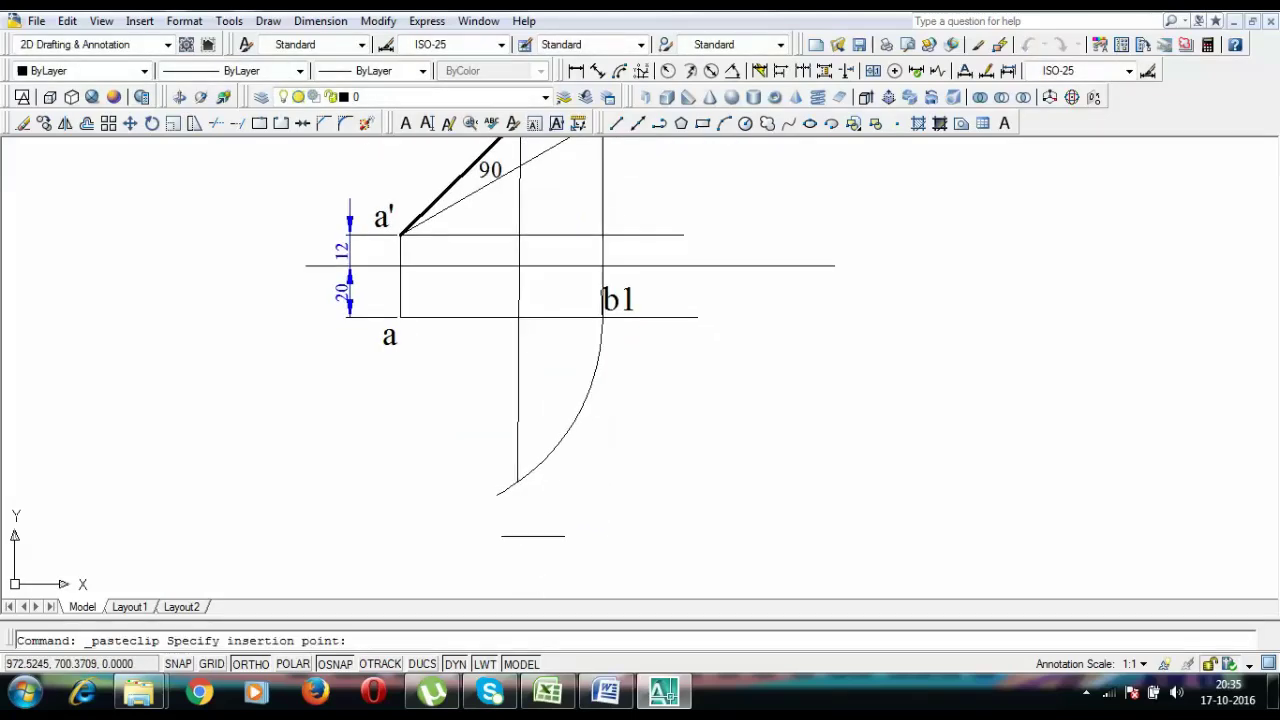
left_click(519, 505)
Edit the pasted label to read b.
double_click(527, 492)
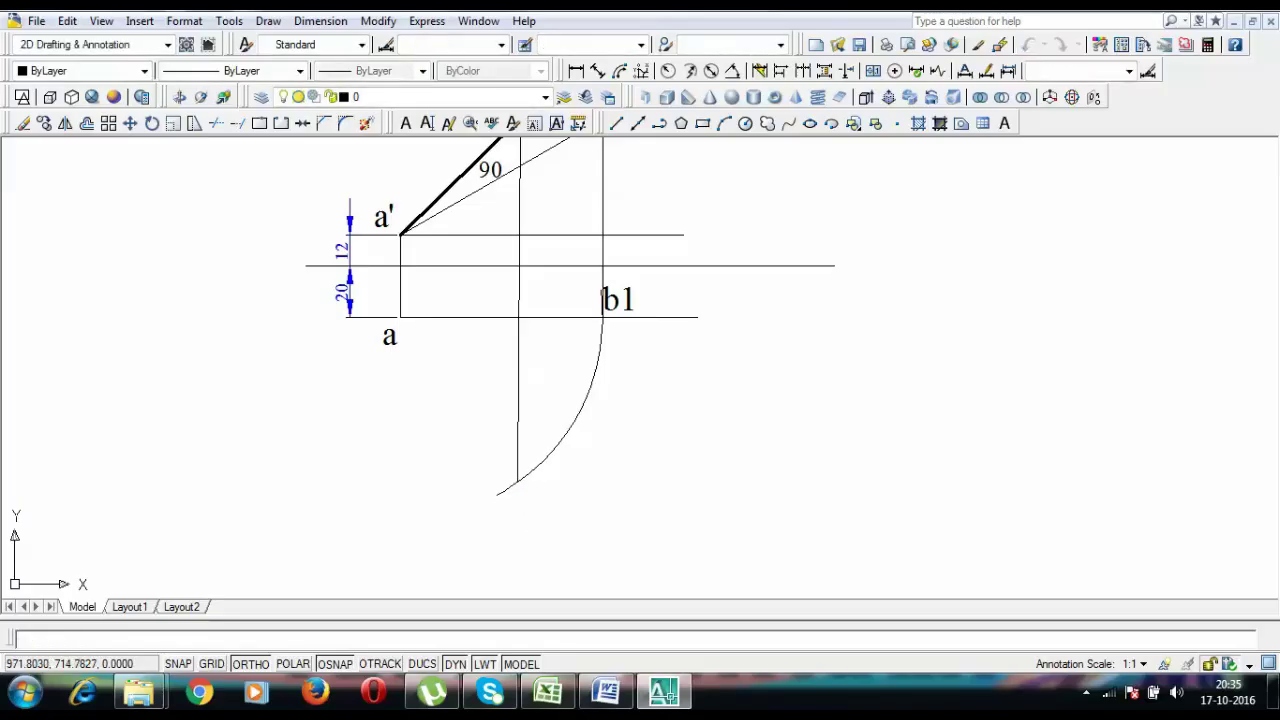
type("b")
key("Return")
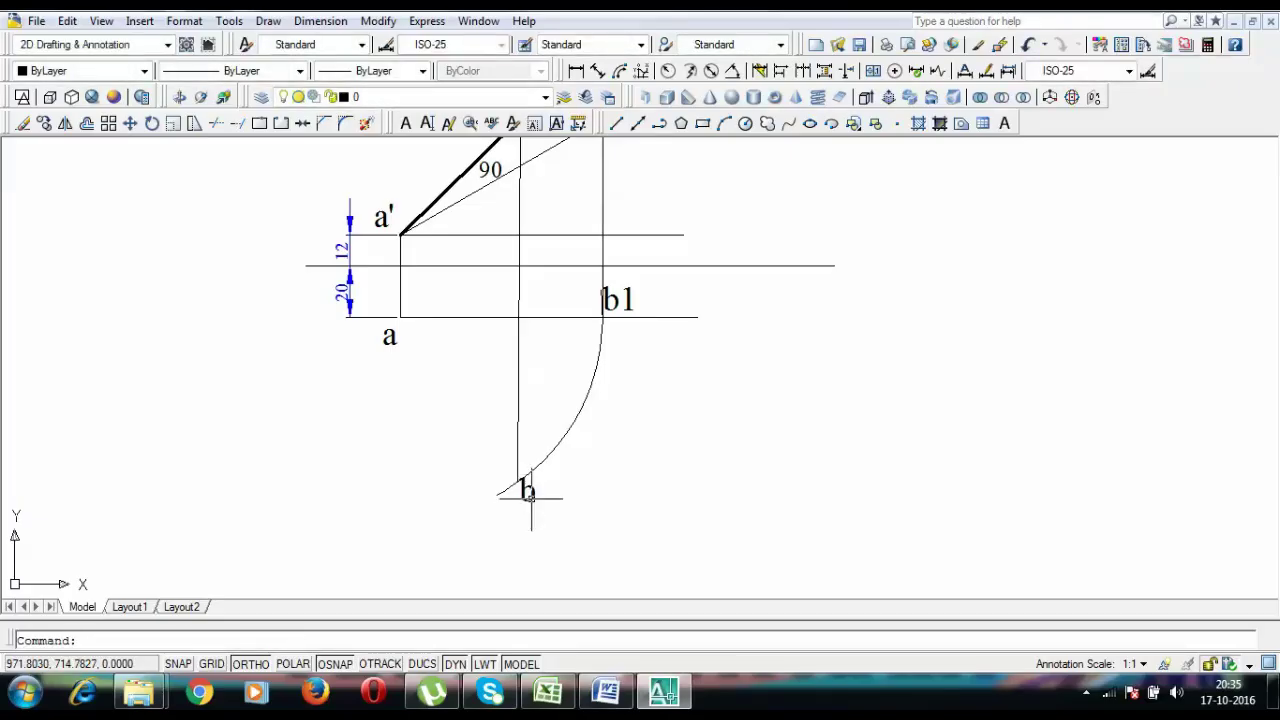
Draw a horizontal line from b to the right.
type("l")
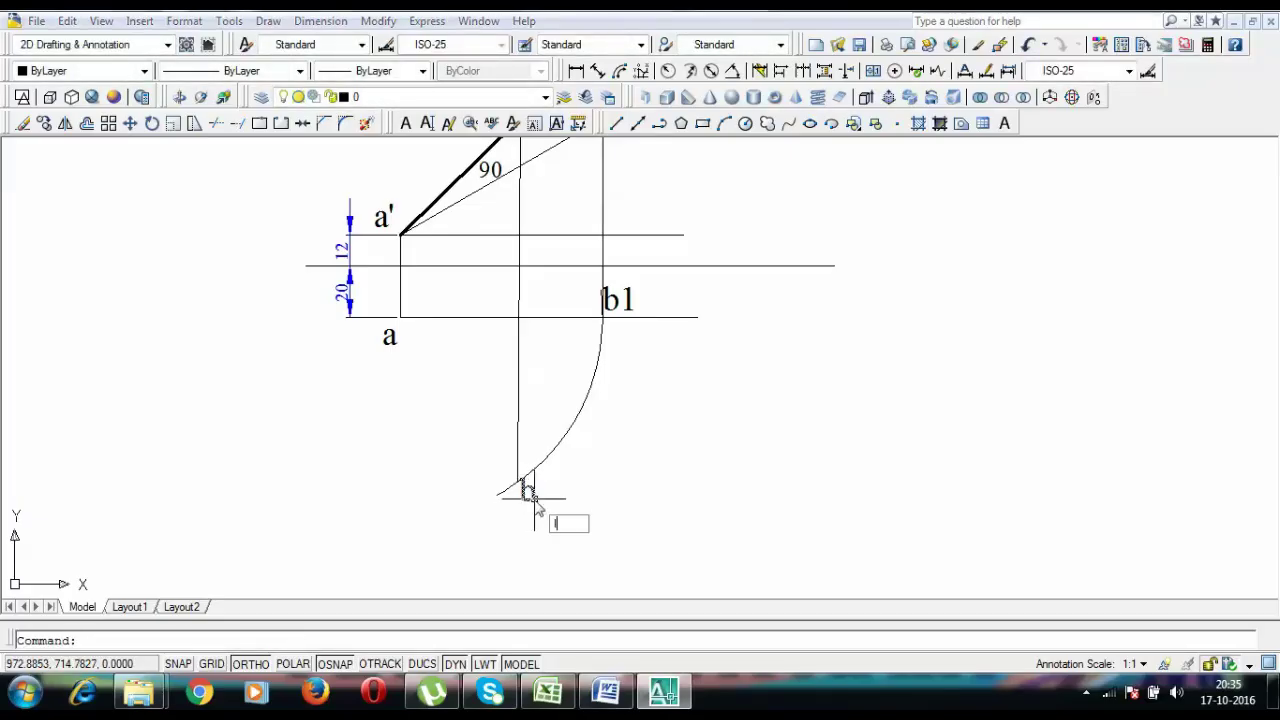
key("Return")
left_click(518, 482)
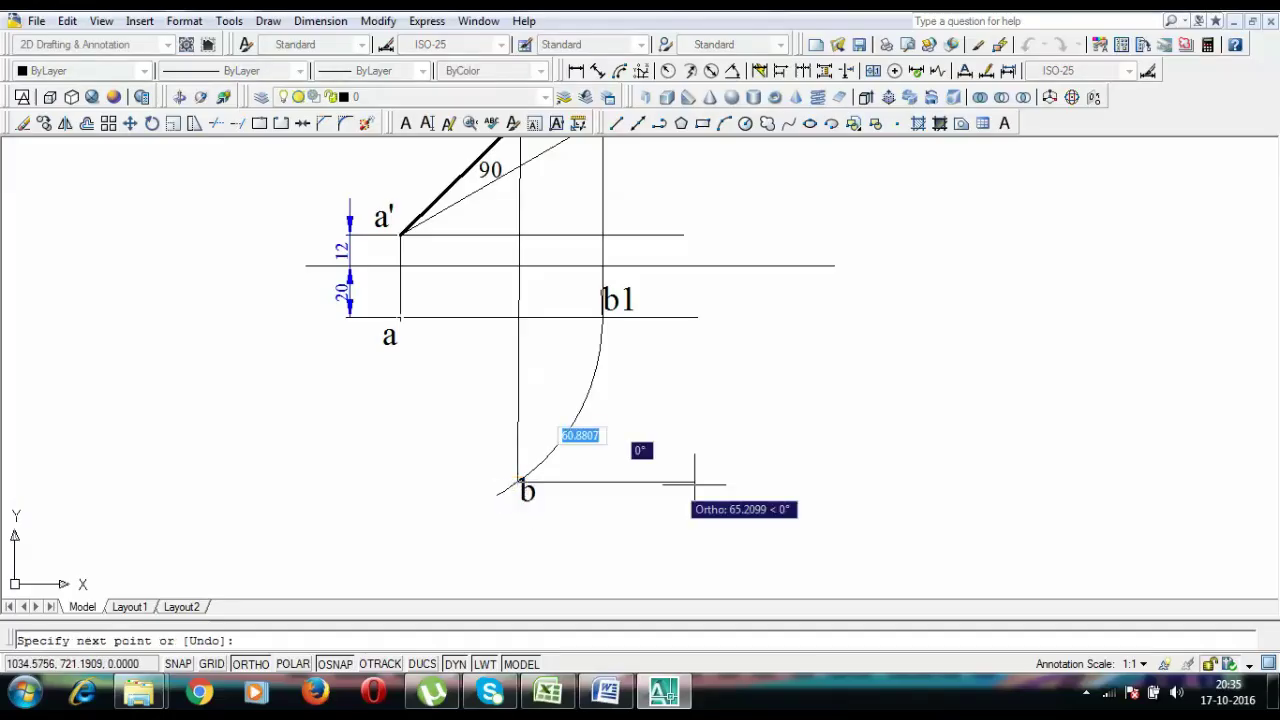
left_click(699, 482)
key("Return")
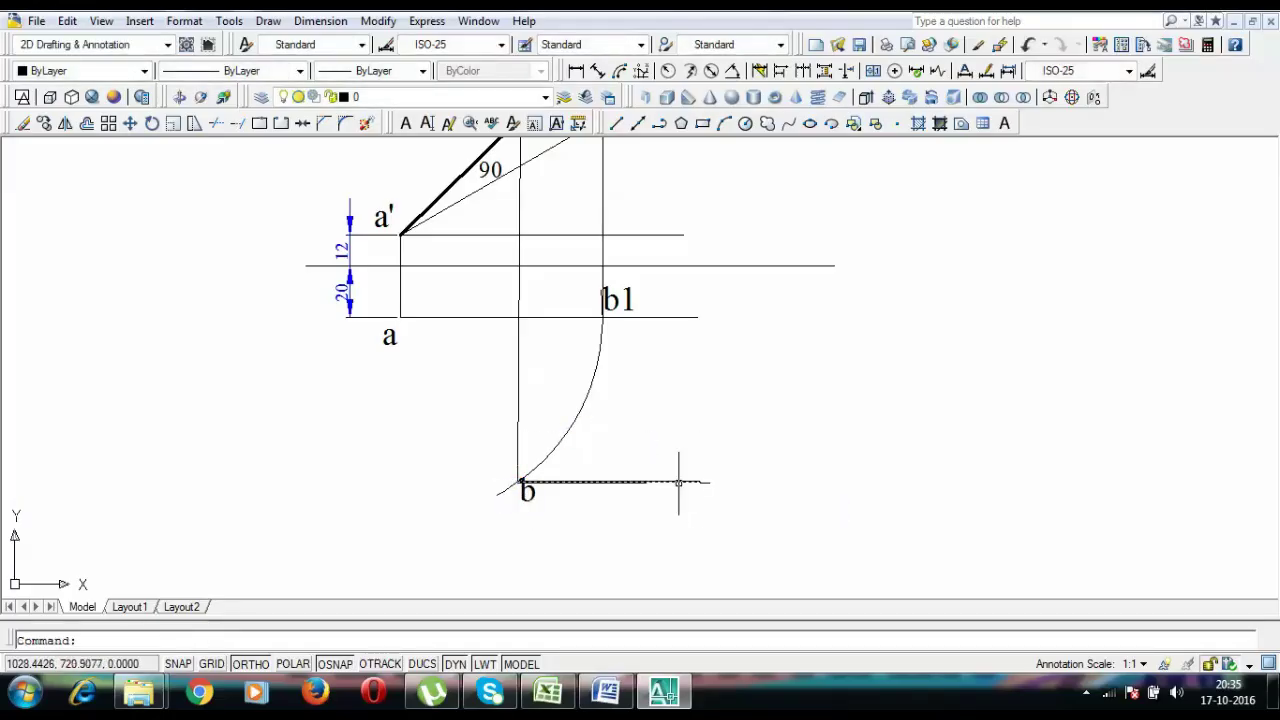
Draw the top view line from a to b and give it a 0.30 mm lineweight.
key("Return")
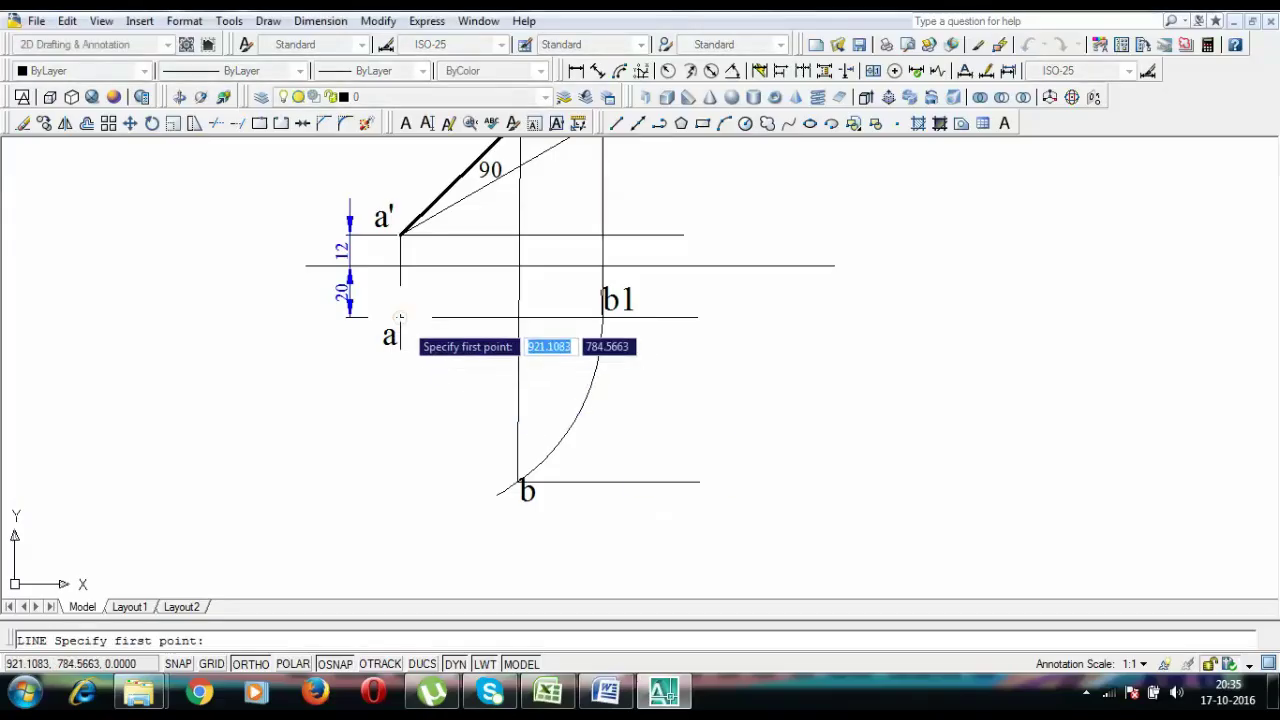
left_click(400, 320)
left_click(518, 482)
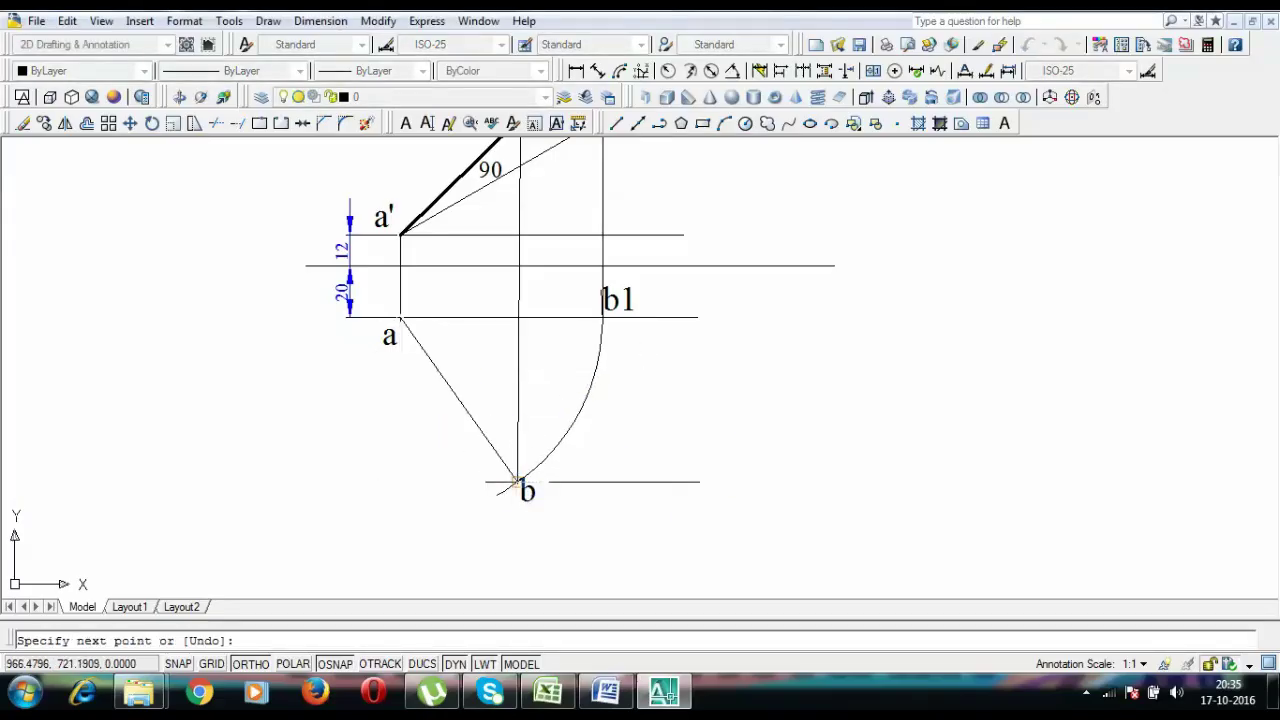
key("Return")
left_click(499, 460)
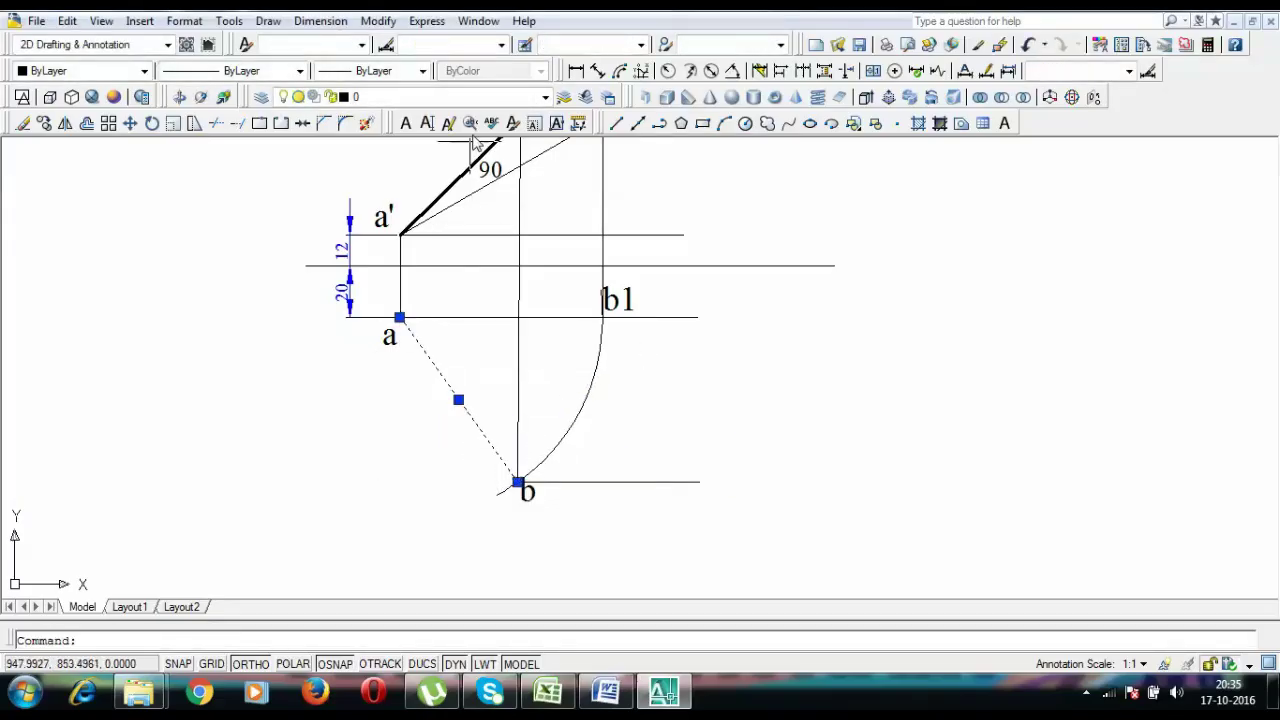
left_click(421, 72)
left_click(405, 91)
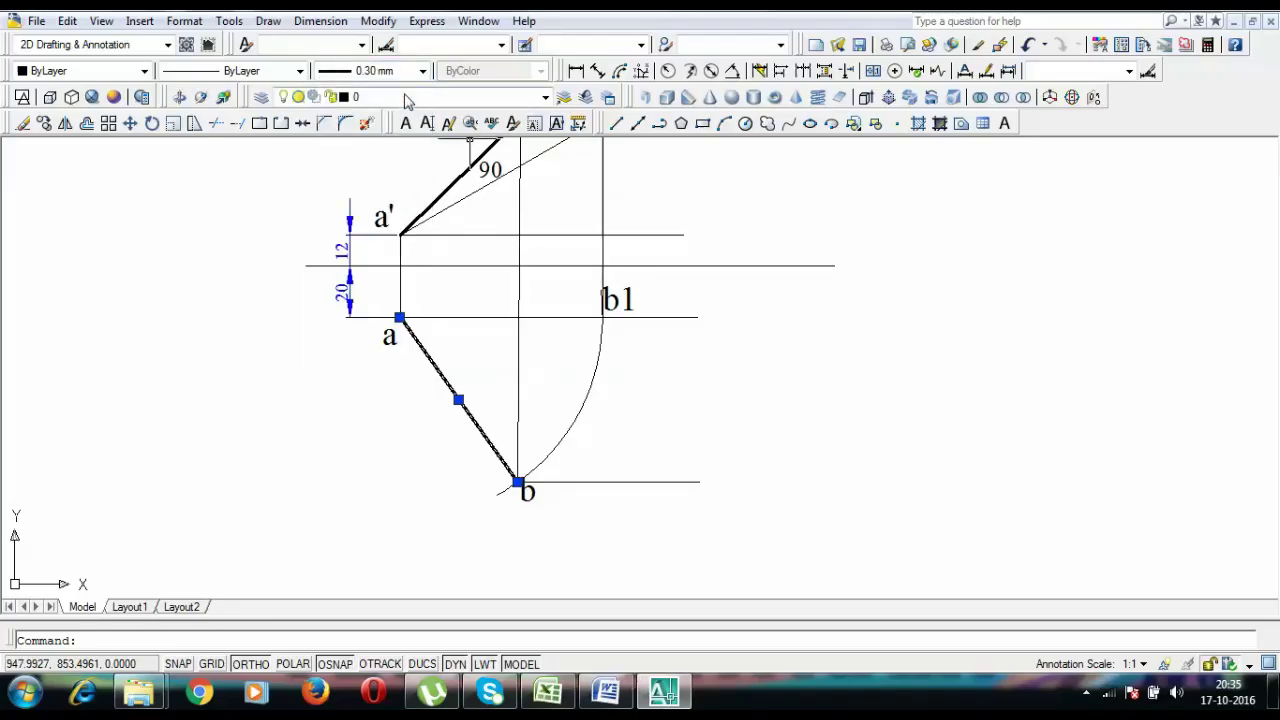
key("Escape")
middle_click_drag(450, 358, 415, 420)
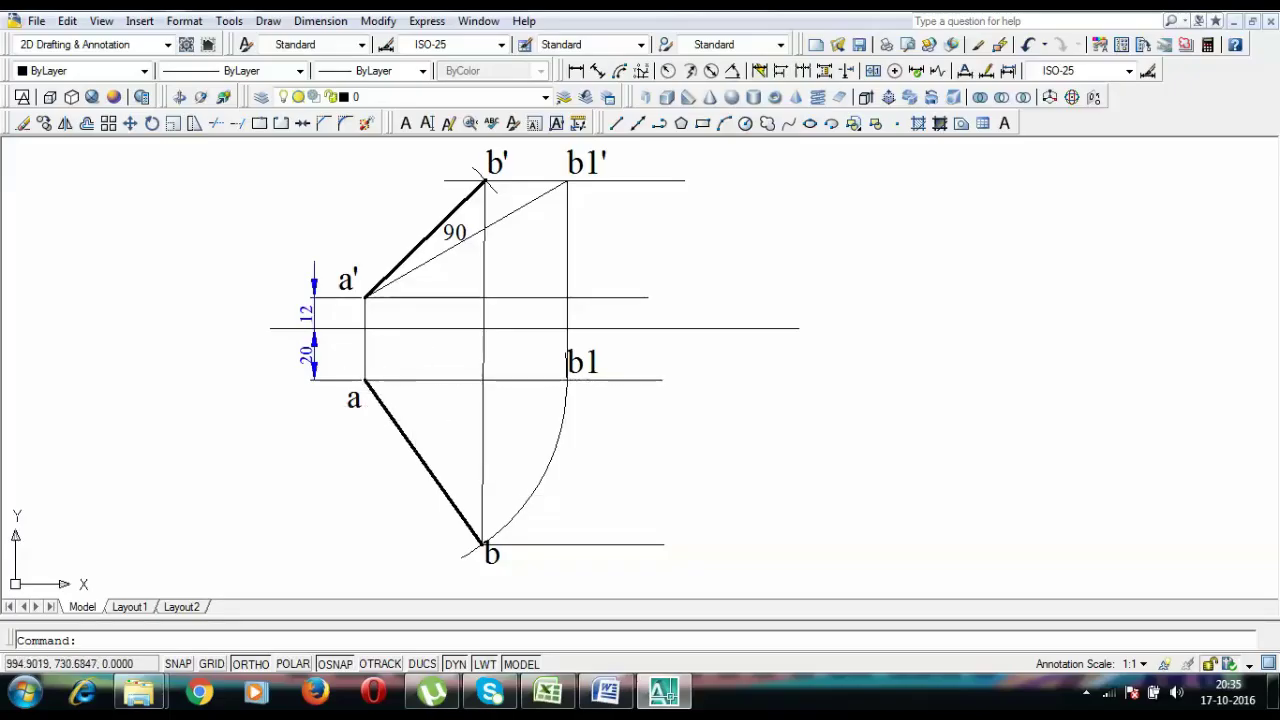
Draw a small arc centred at a cutting b's horizontal line to mark b2.
type("ar")
key("Return")
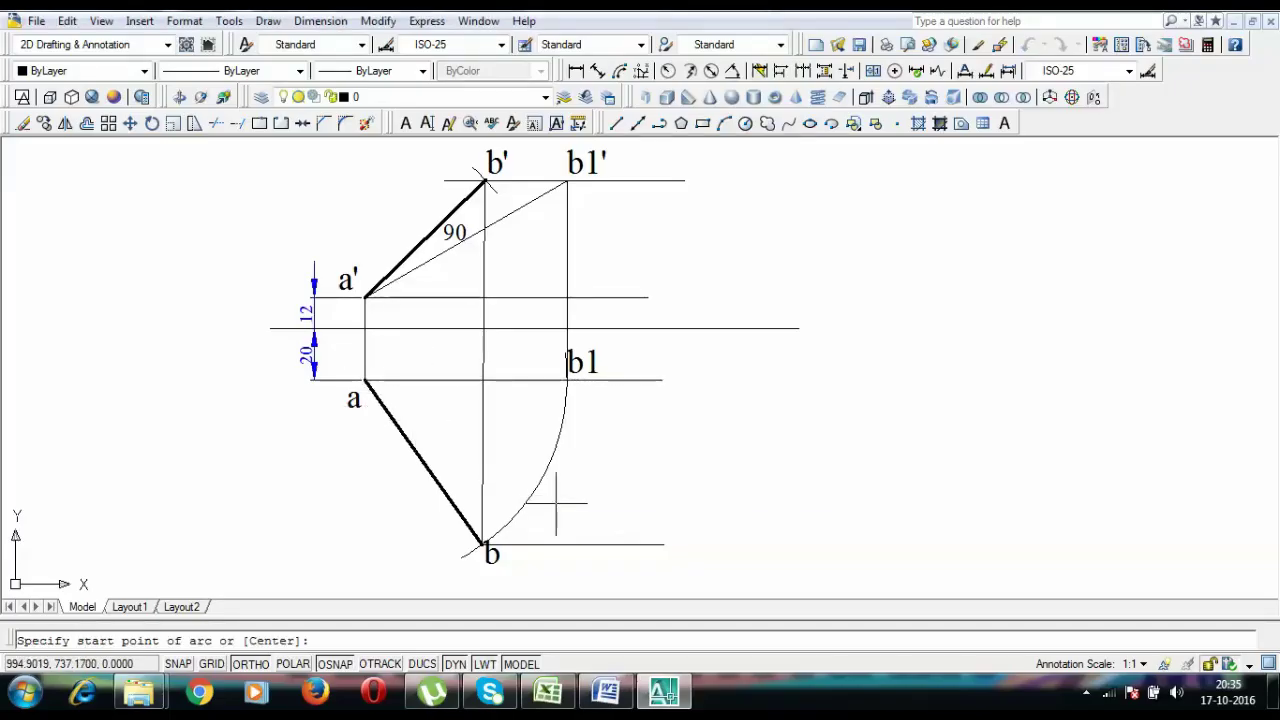
type("c")
key("Return")
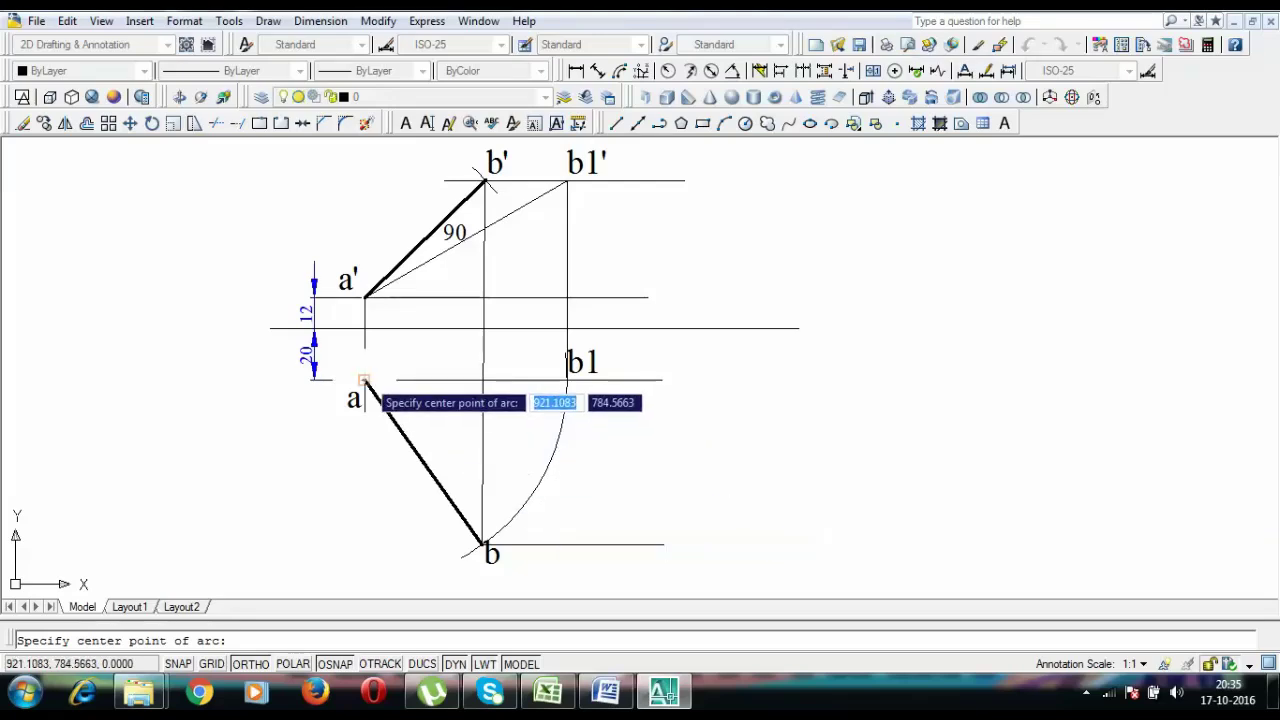
left_click(366, 379)
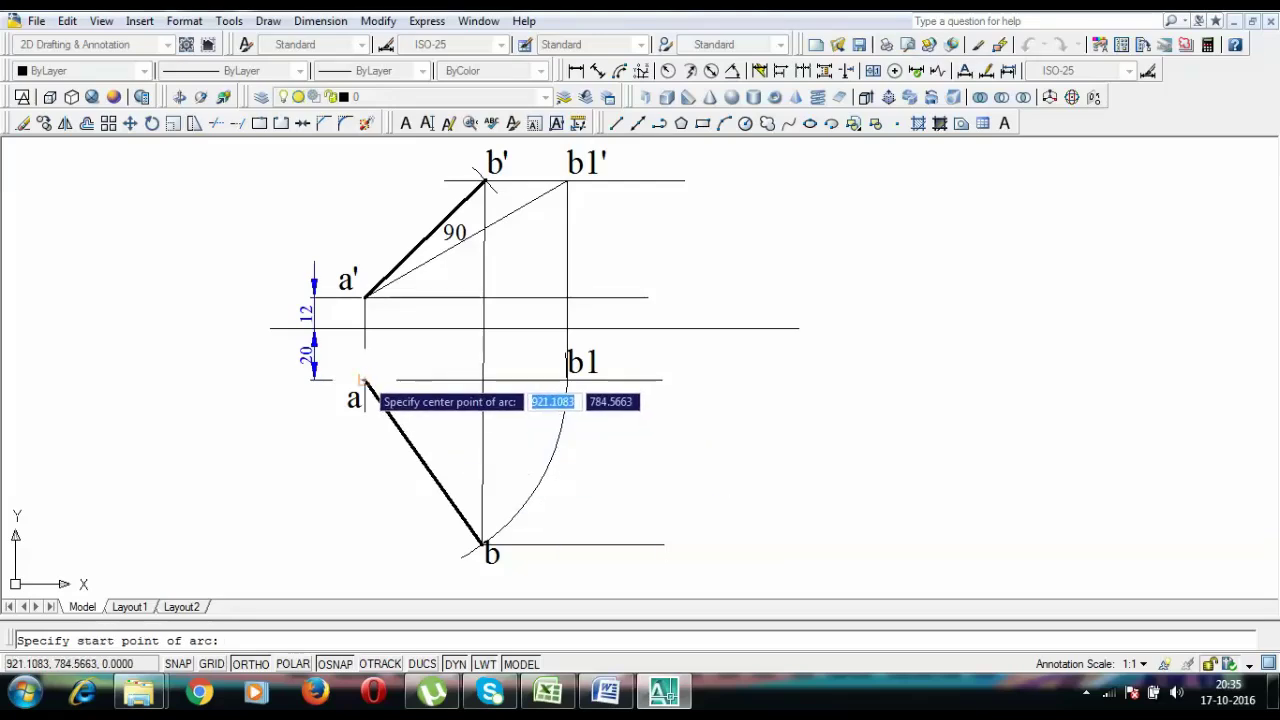
left_click(262, 666)
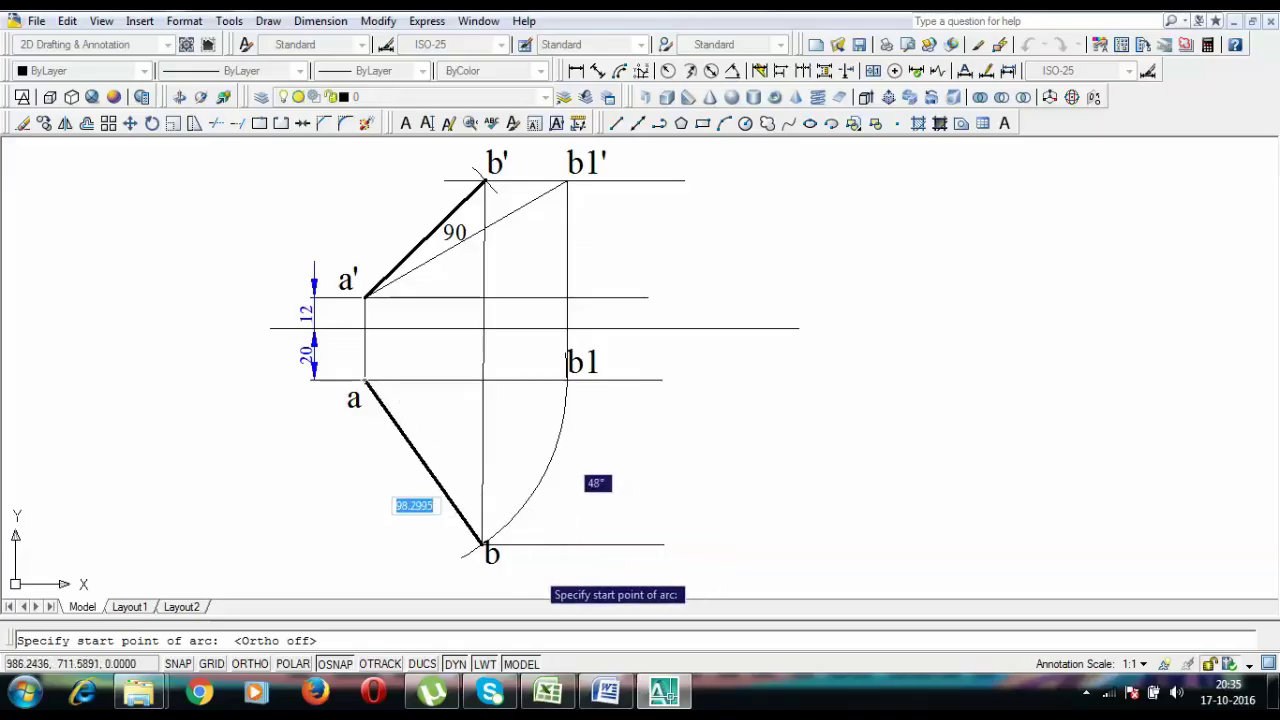
left_click(531, 572)
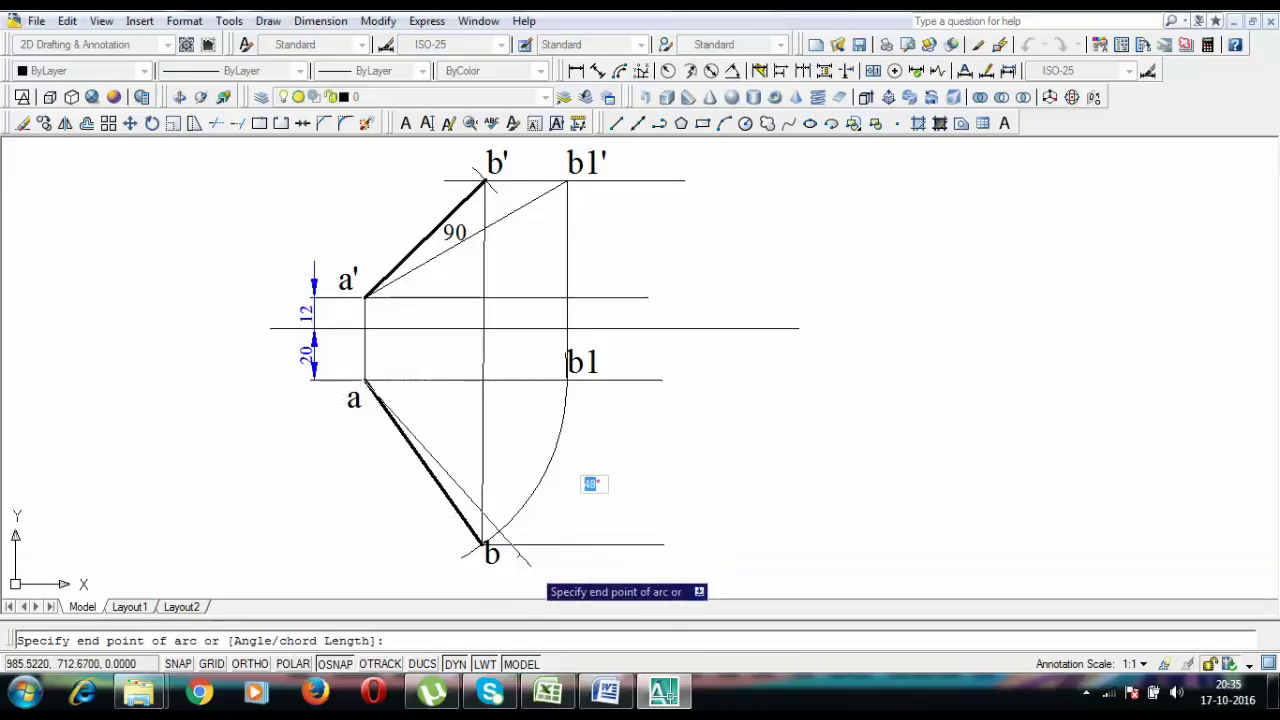
left_click(545, 530)
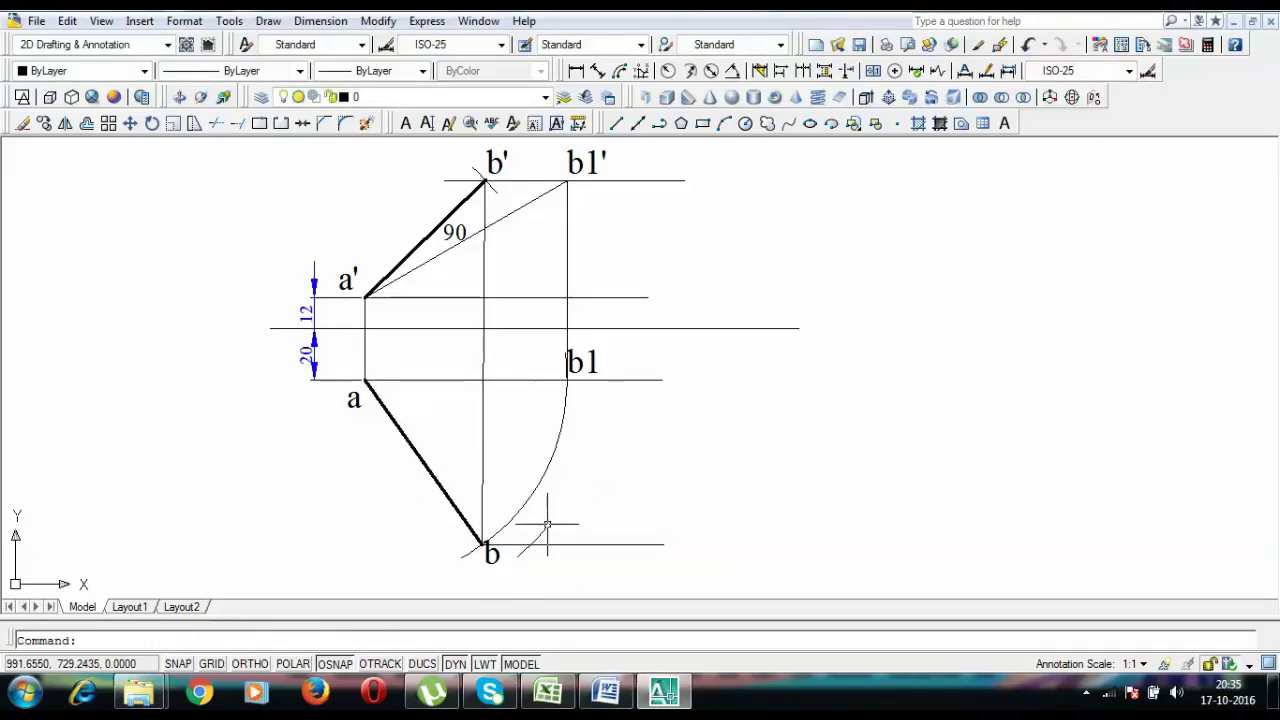
key("Return")
key("BackSpace")
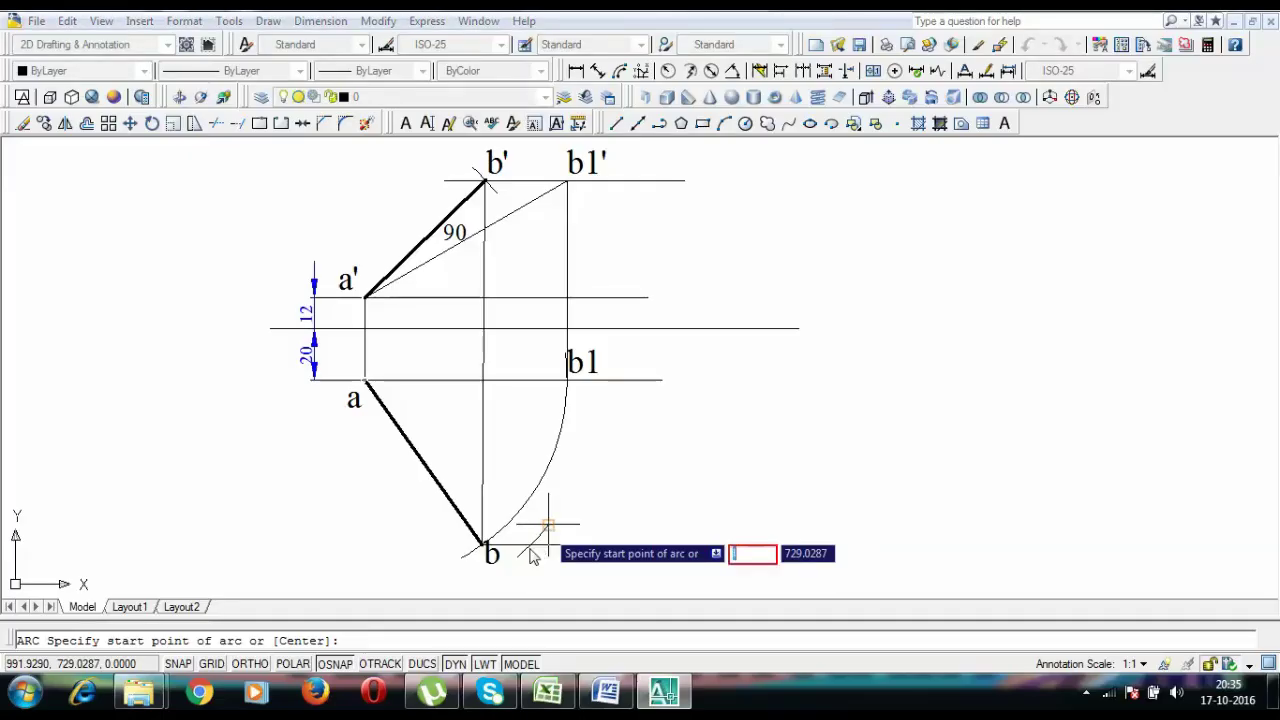
key("Escape")
Draw a thin line from b2 to a.
type("l")
key("Return")
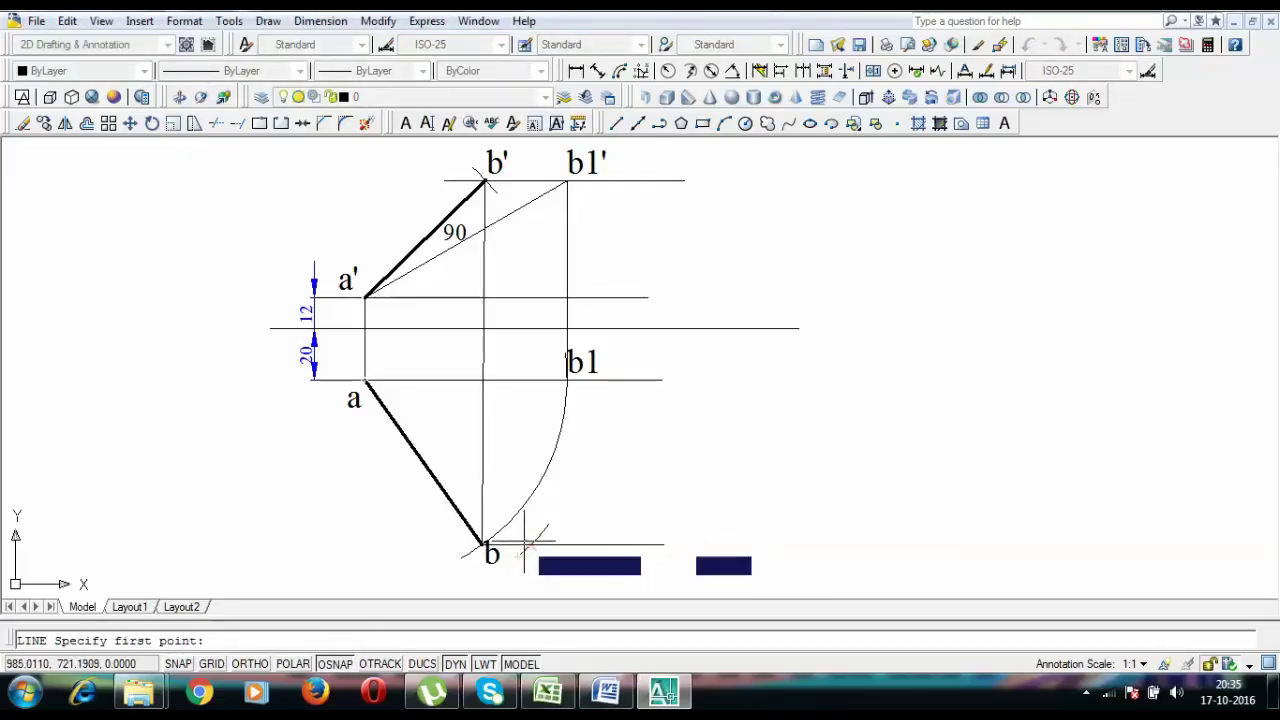
left_click(484, 545)
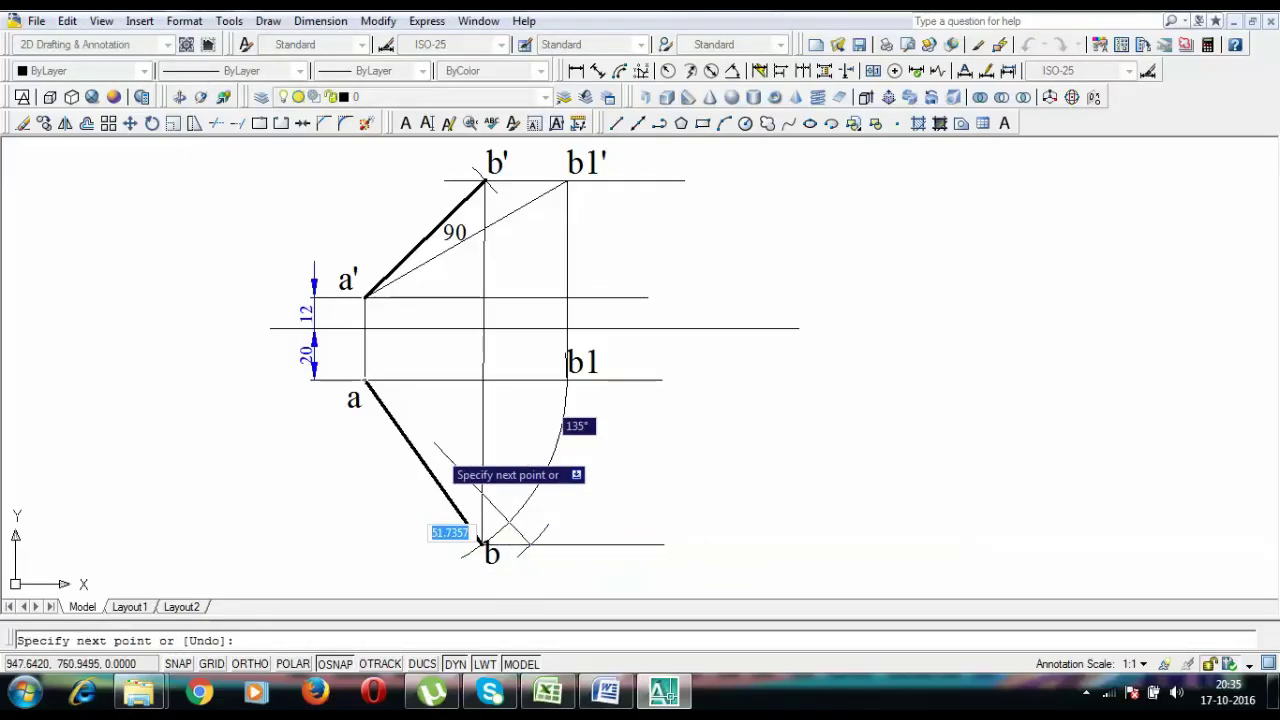
left_click(364, 380)
key("Return")
Paste a copied point label beside the new point and edit it to b2.
middle_click_drag(594, 479, 597, 443)
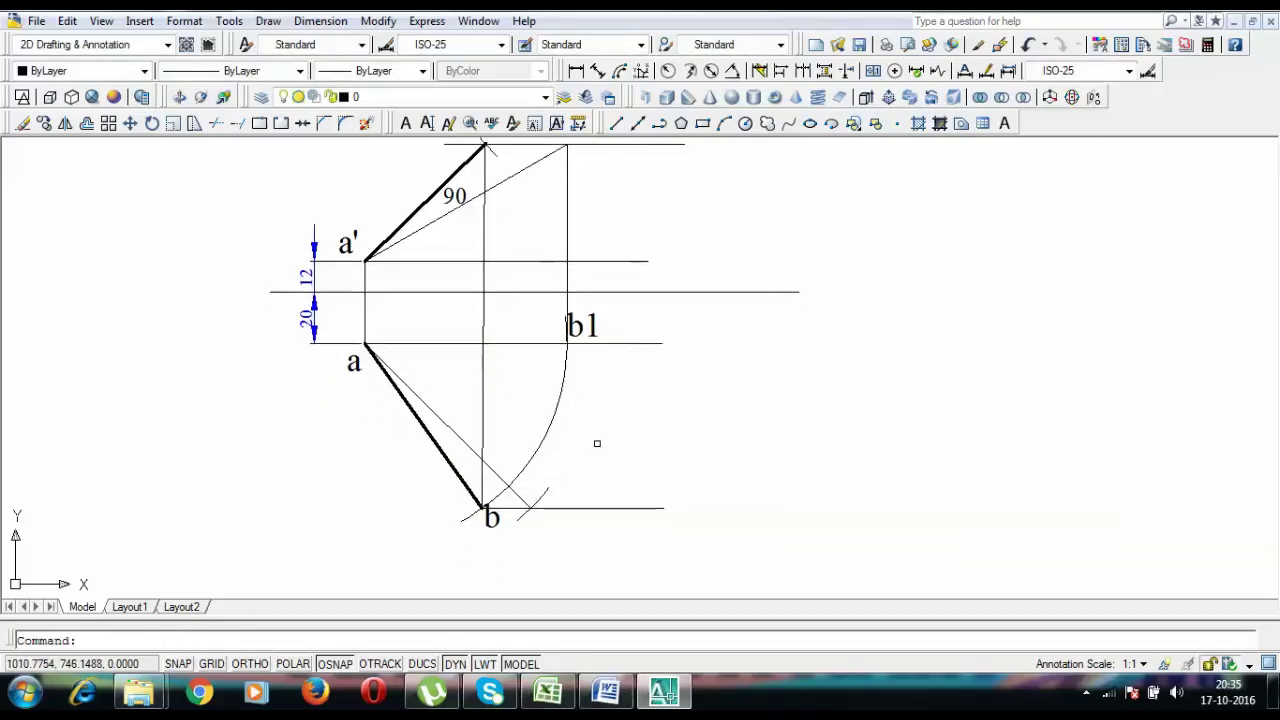
key("ctrl+v")
left_click(532, 522)
key("ctrl+z")
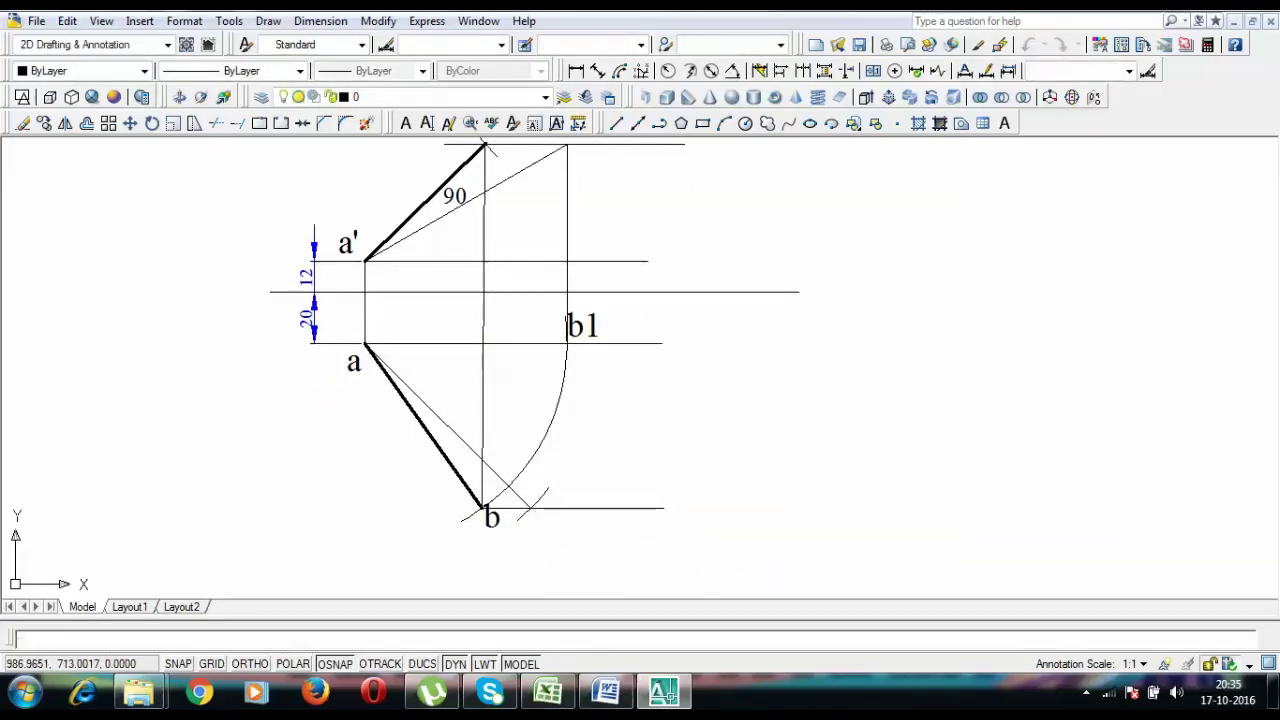
double_click(537, 537)
key("Return")
key("Return")
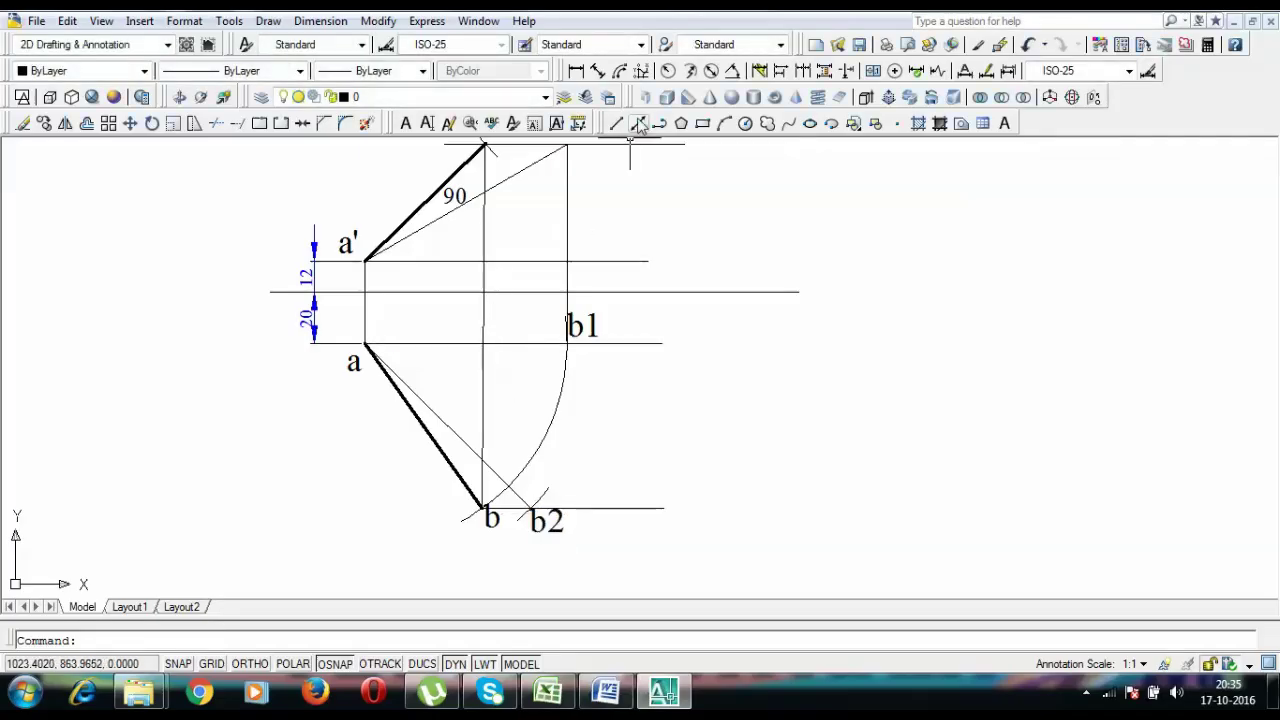
Add the 30° and 44° angular dimensions to the front view lines.
left_click(732, 78)
left_click(448, 215)
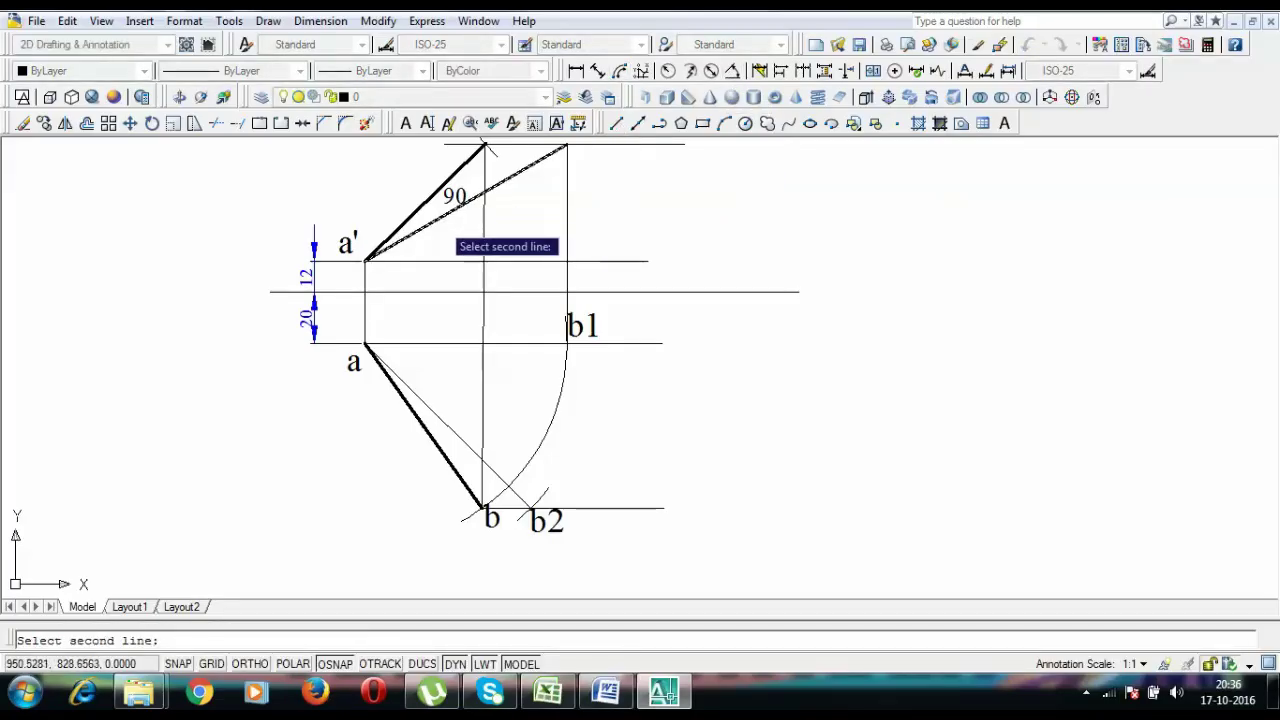
left_click(449, 260)
left_click(495, 228)
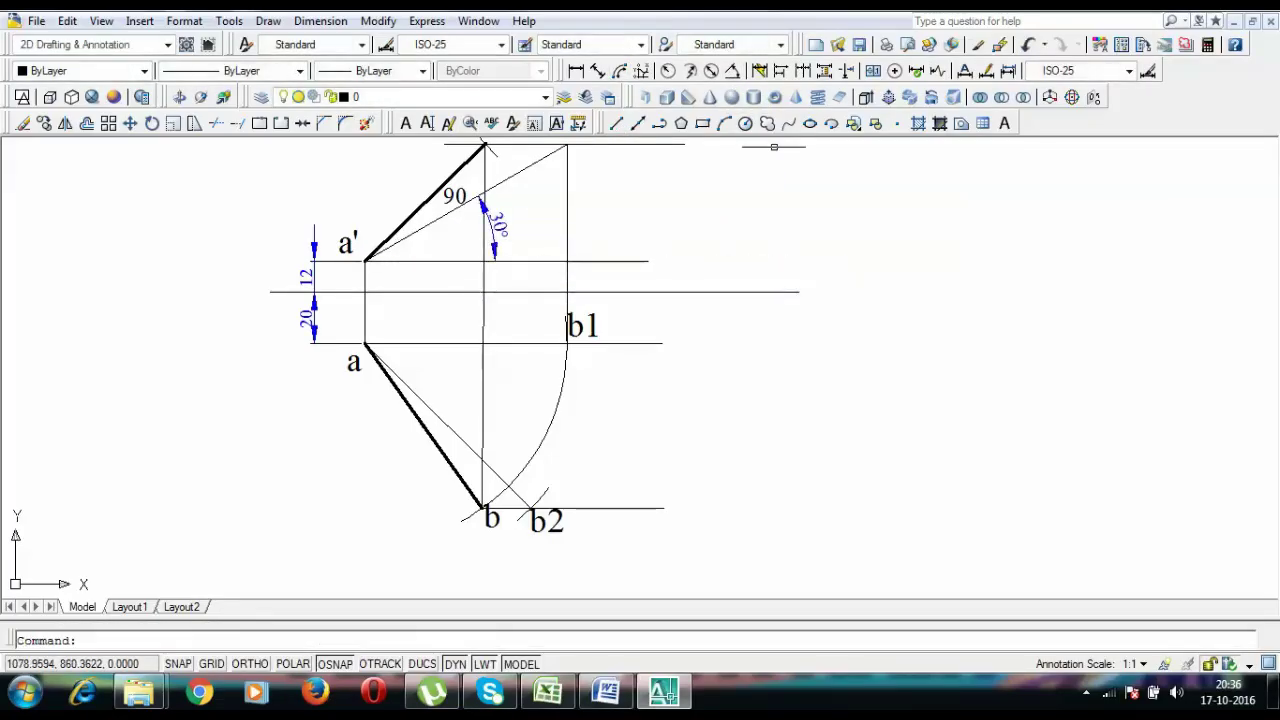
left_click(733, 72)
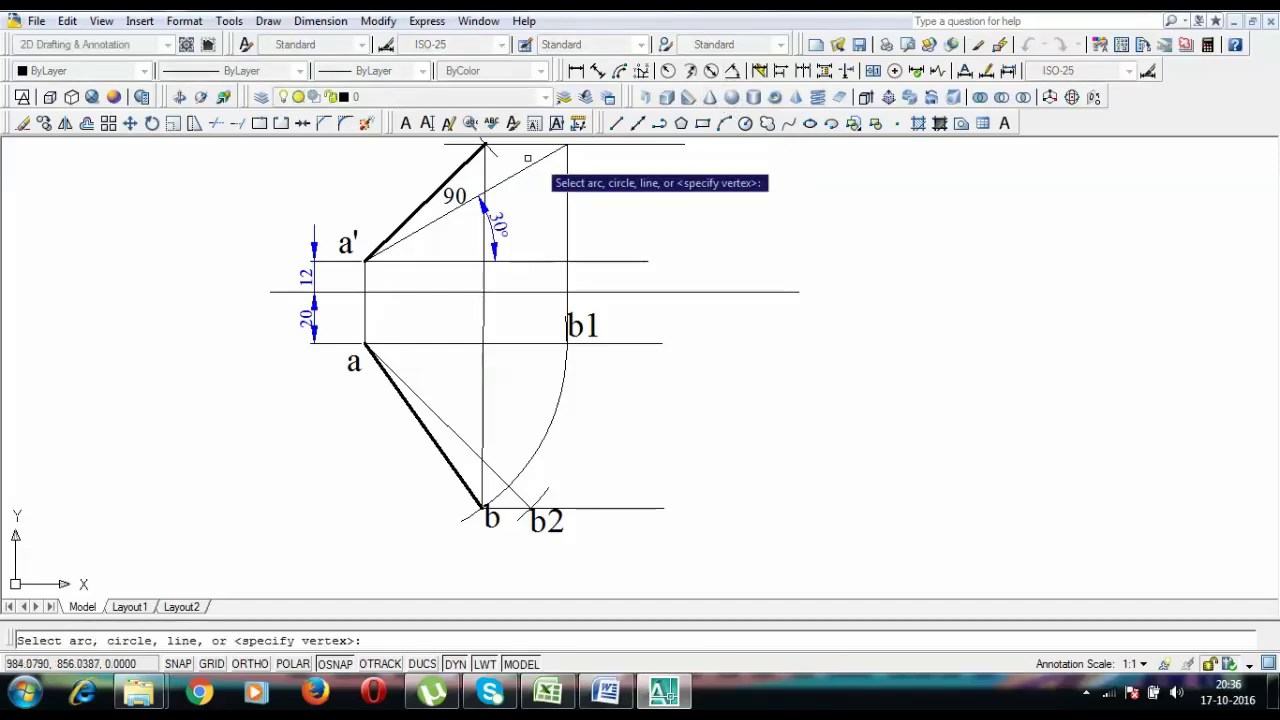
left_click(478, 155)
left_click(545, 261)
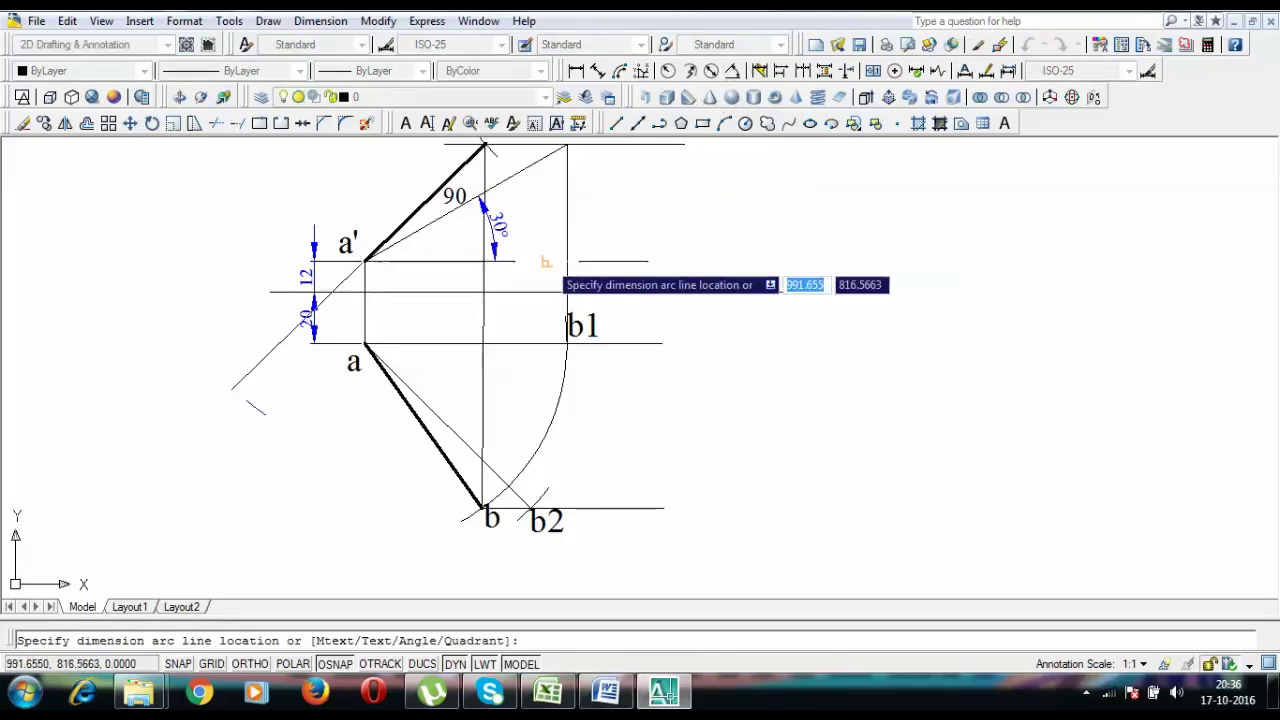
middle_click_drag(561, 228, 575, 294)
left_click(580, 282)
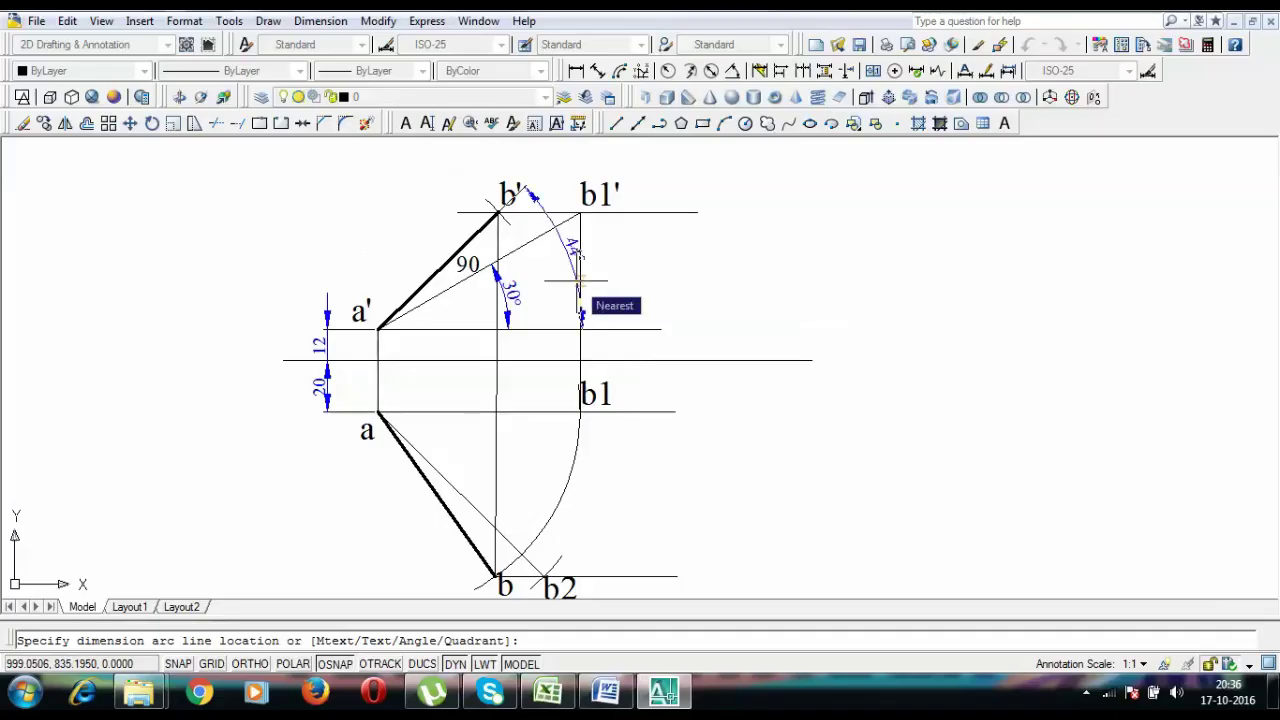
middle_click_drag(672, 290, 668, 222)
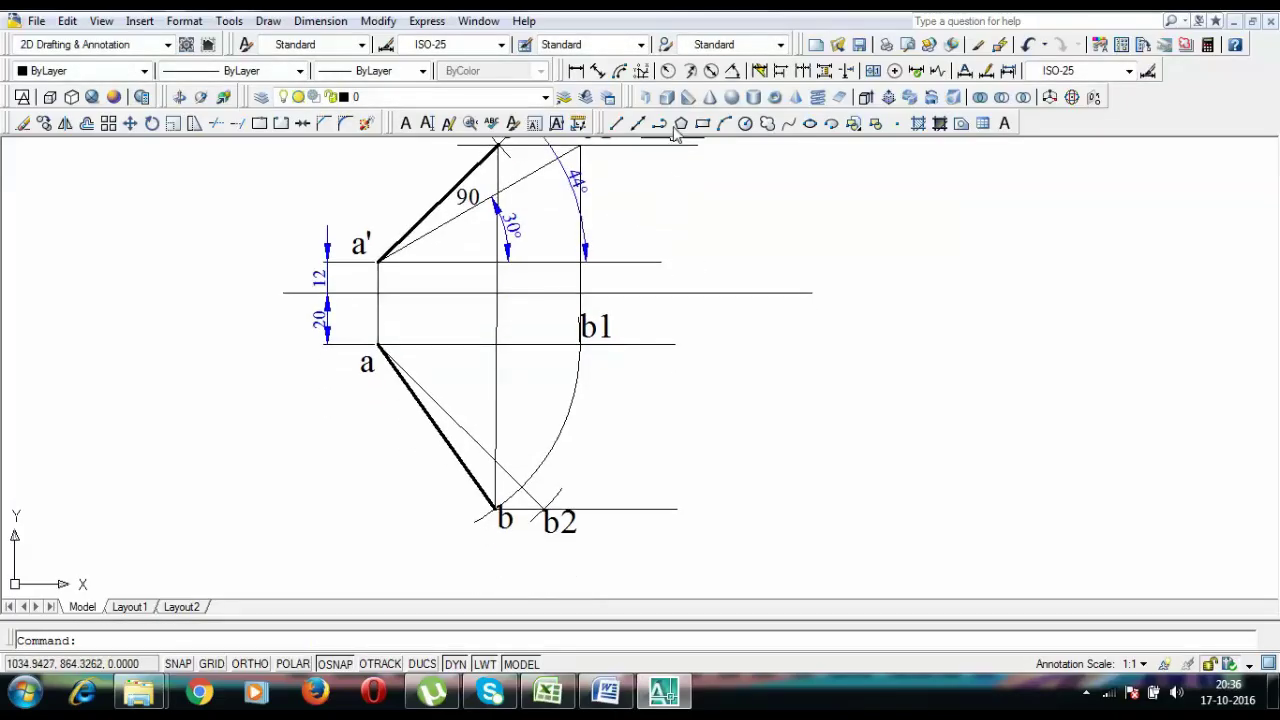
Add the 45° and 54° angular dimensions at a in the top view.
left_click(732, 70)
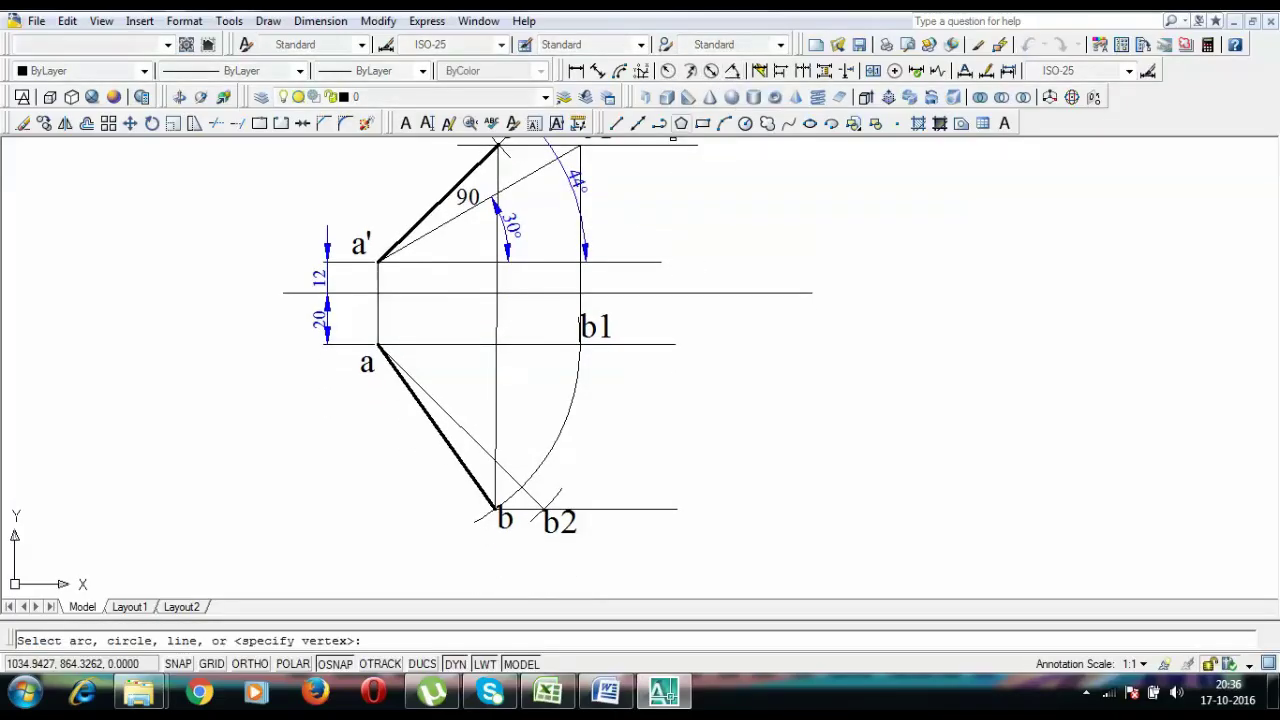
left_click(448, 344)
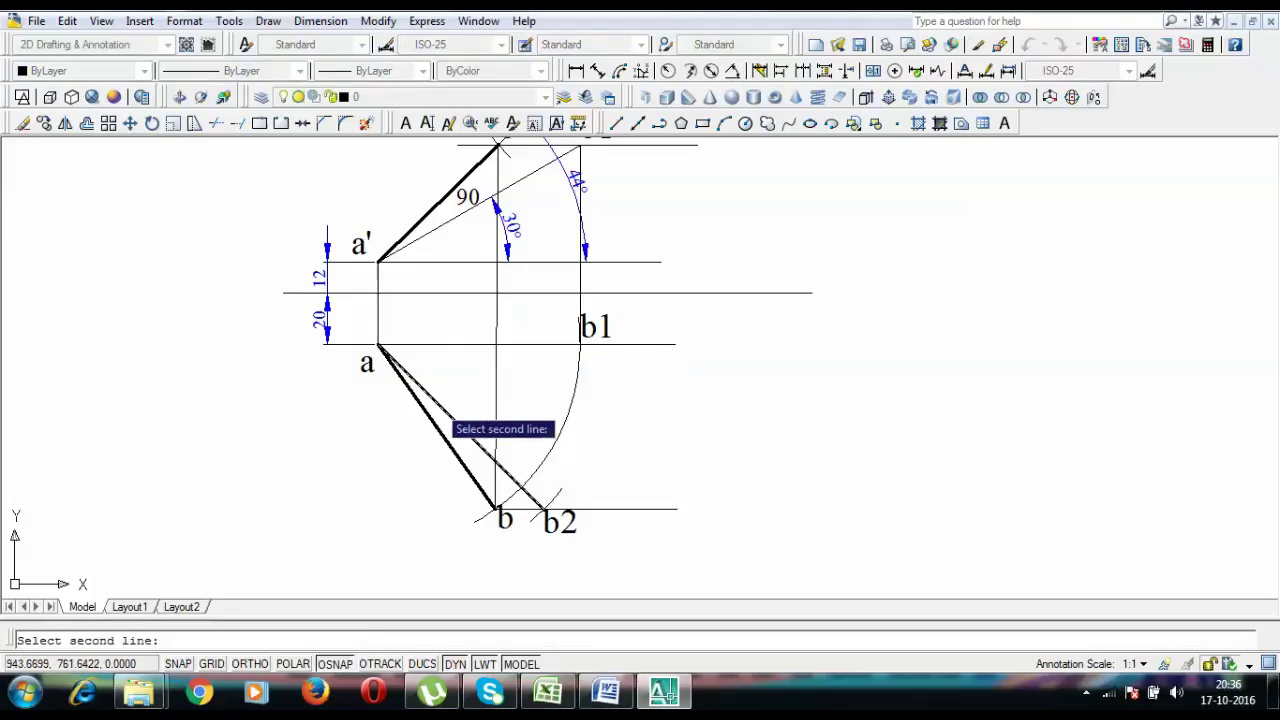
left_click(455, 421)
left_click(542, 405)
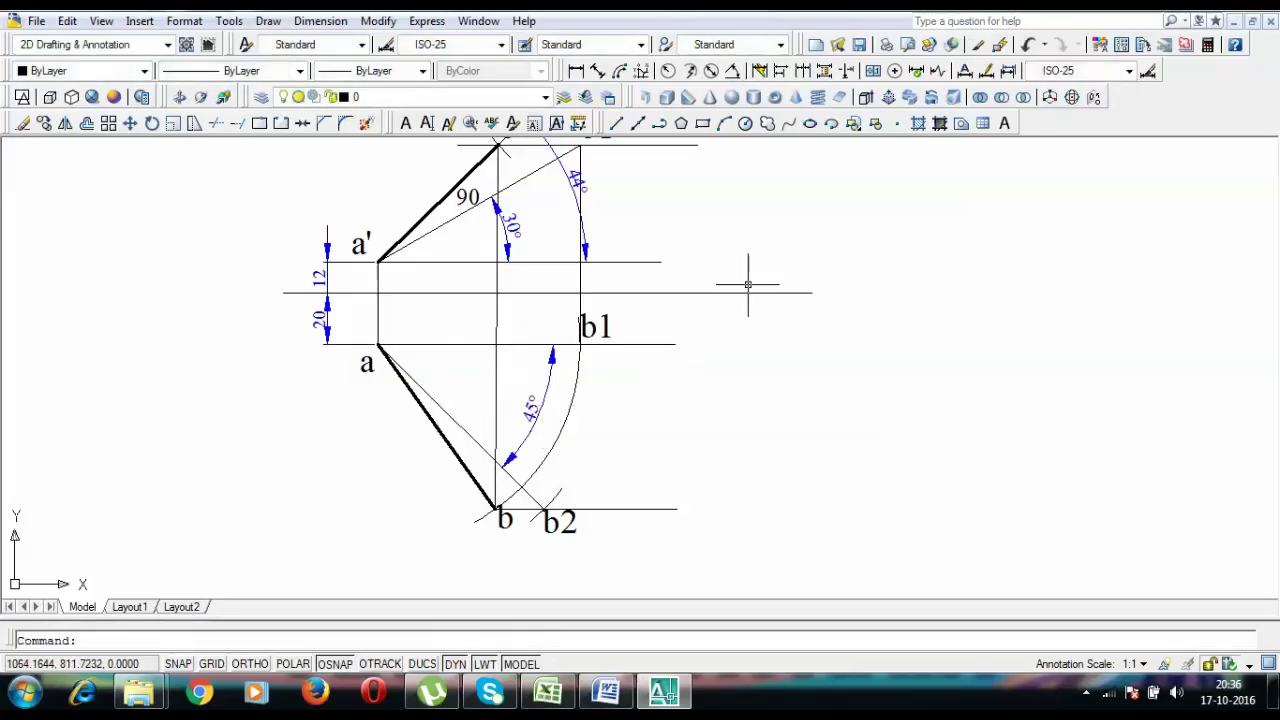
left_click(732, 70)
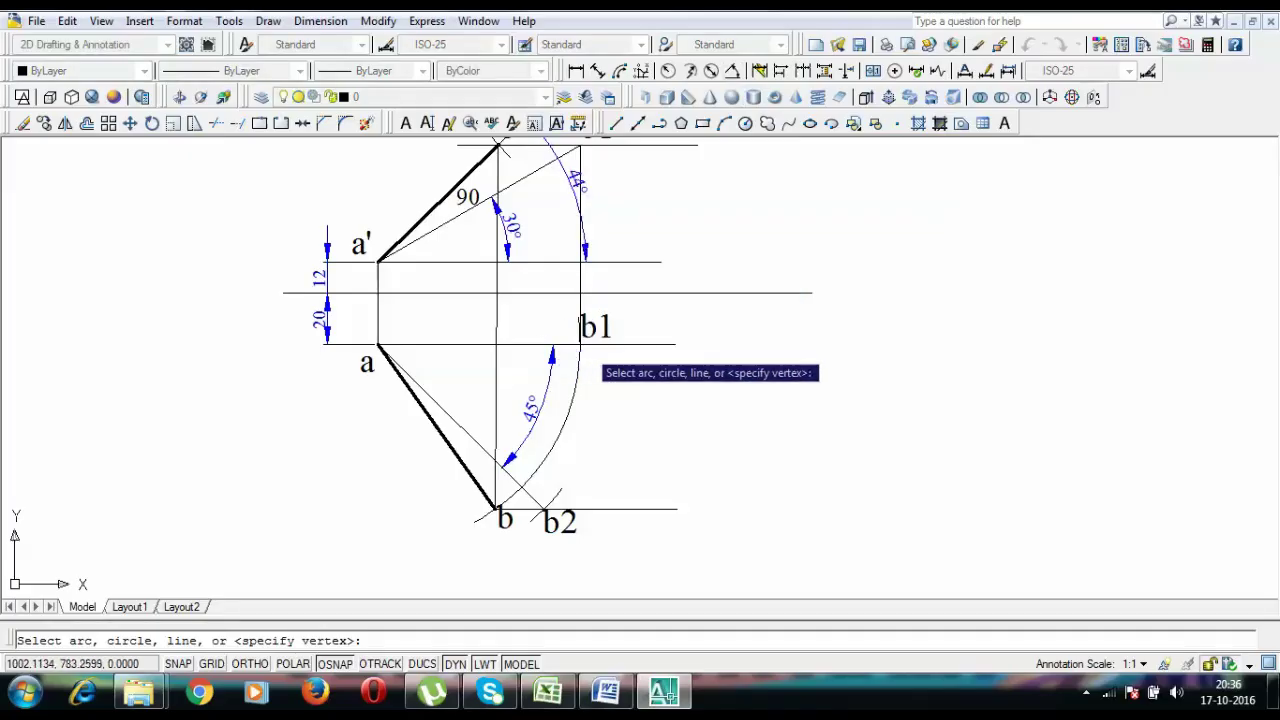
left_click(600, 344)
left_click(483, 490)
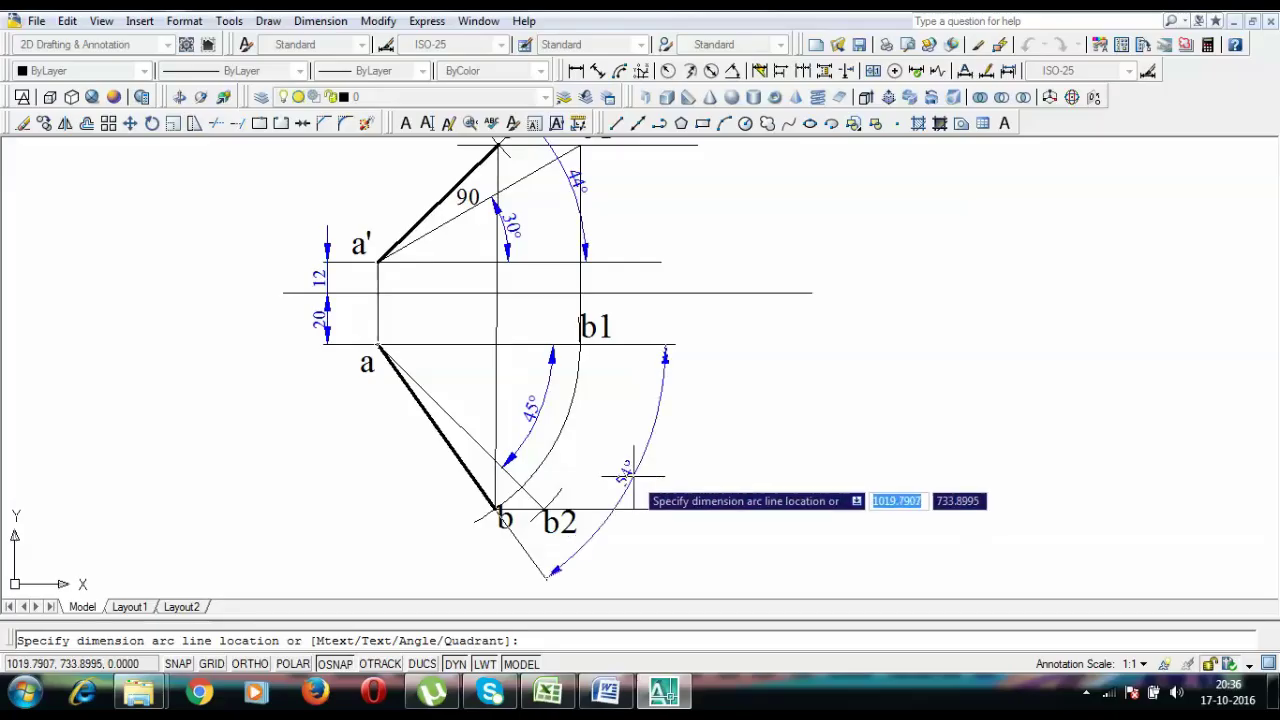
left_click(633, 477)
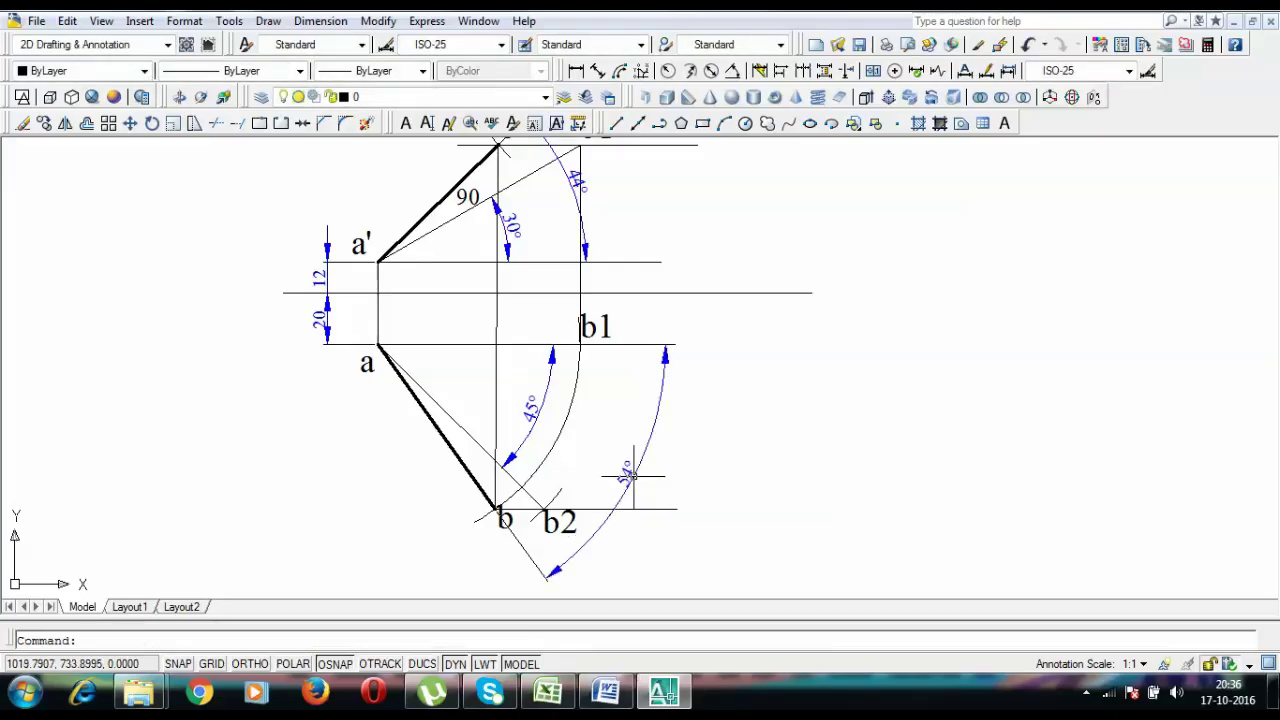
middle_click_drag(575, 330, 583, 370)
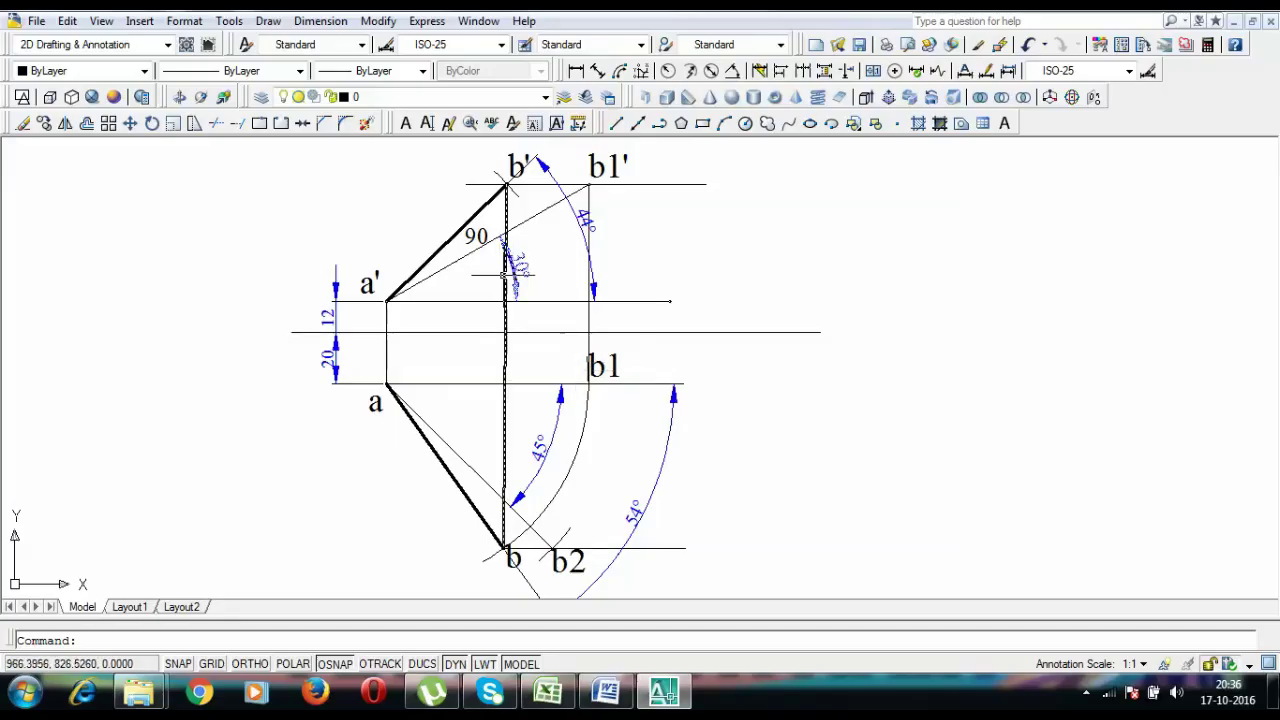
scroll(596, 234, "up", 2)
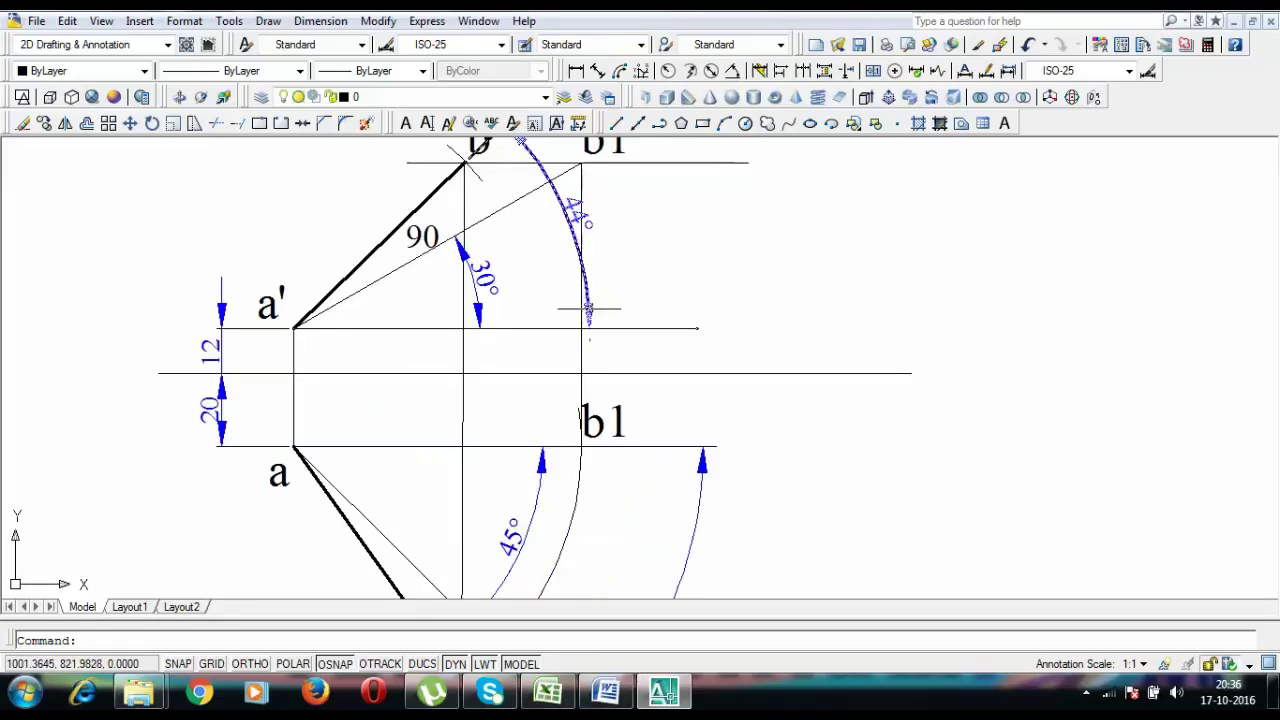
middle_click_drag(588, 309, 600, 136)
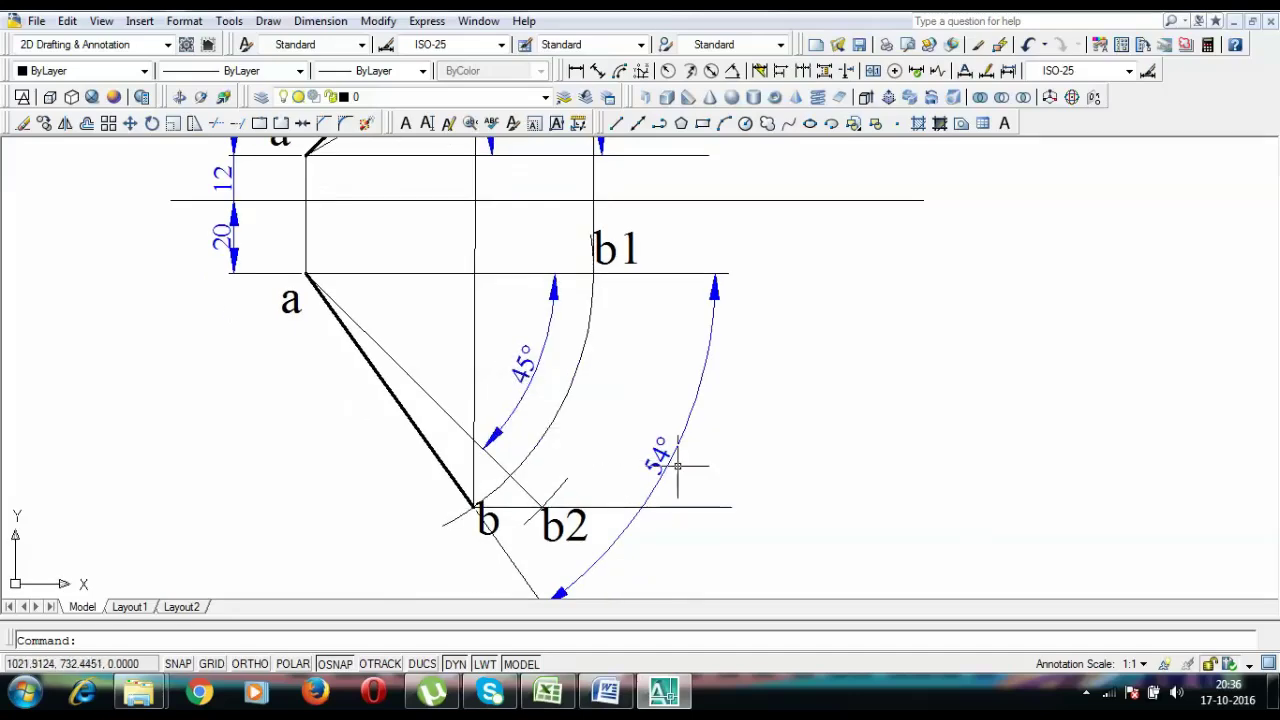
scroll(678, 465, "down", 2)
mouse_move(650, 365)
middle_mouse_down()
mouse_move(619, 482)
mouse_move(628, 345)
mouse_move(631, 370)
middle_mouse_up()
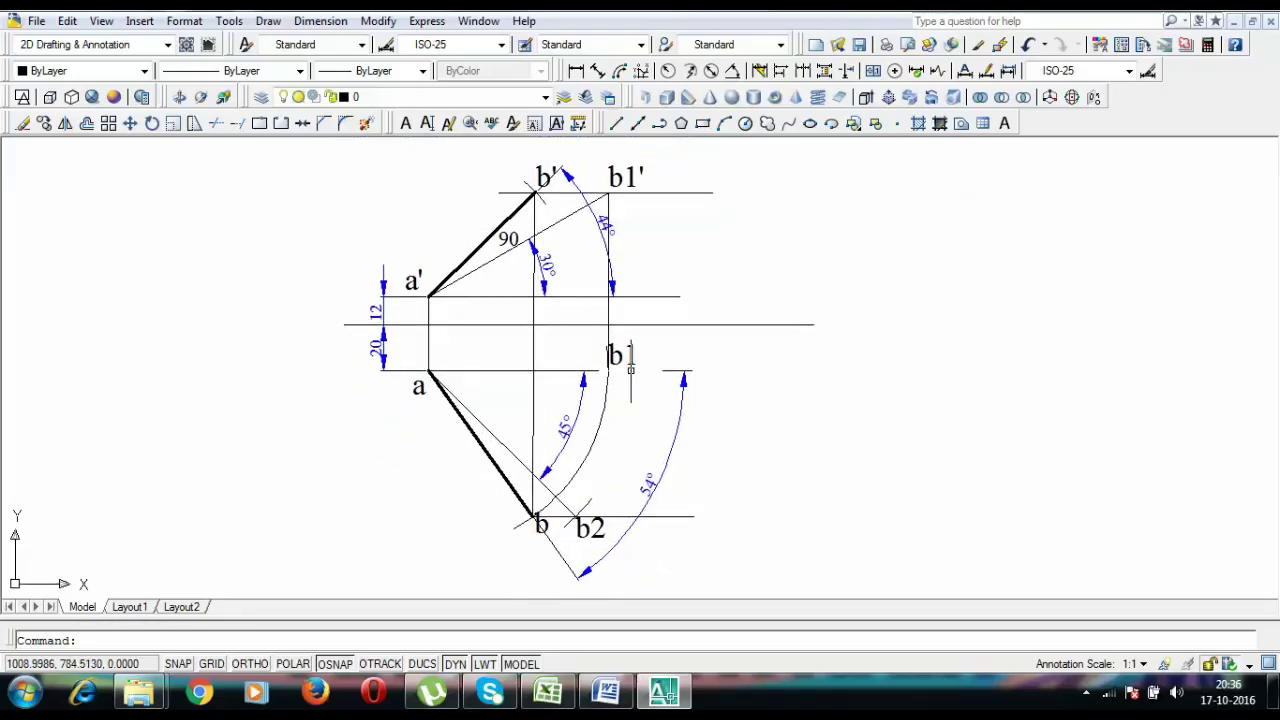